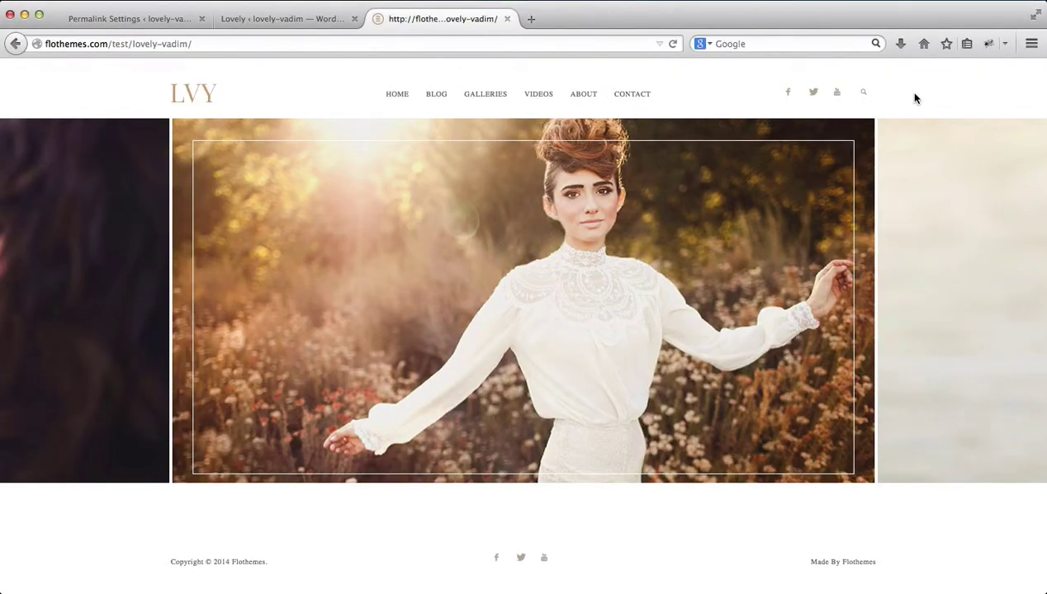
Bring up the Flotheme General Settings in the admin and scroll through its options, including the Demo version 1 import.
{"action": "left_click", "coordinate": [307, 18]}
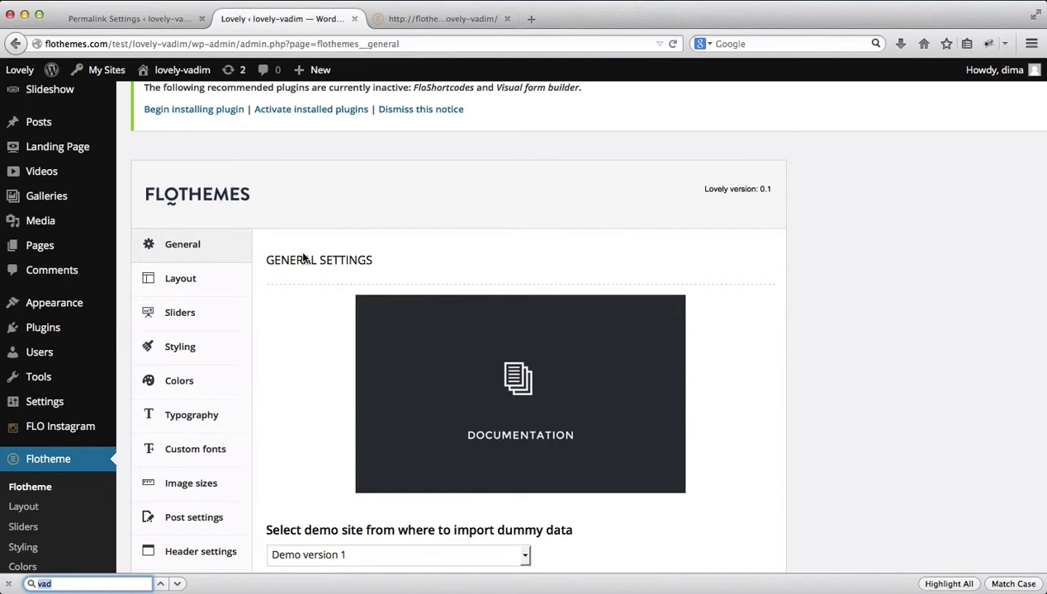
{"action": "scroll", "coordinate": [303, 259], "scroll_direction": "down", "scroll_amount": 2}
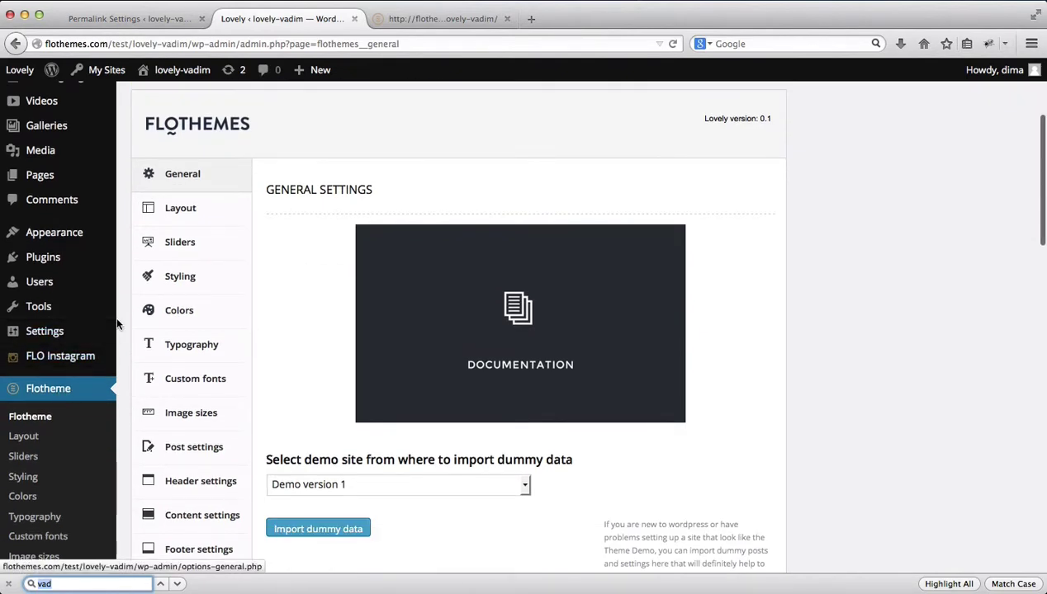
{"action": "scroll", "coordinate": [118, 324], "scroll_direction": "down", "scroll_amount": 3}
{"action": "scroll", "coordinate": [240, 172], "scroll_direction": "down", "scroll_amount": 8}
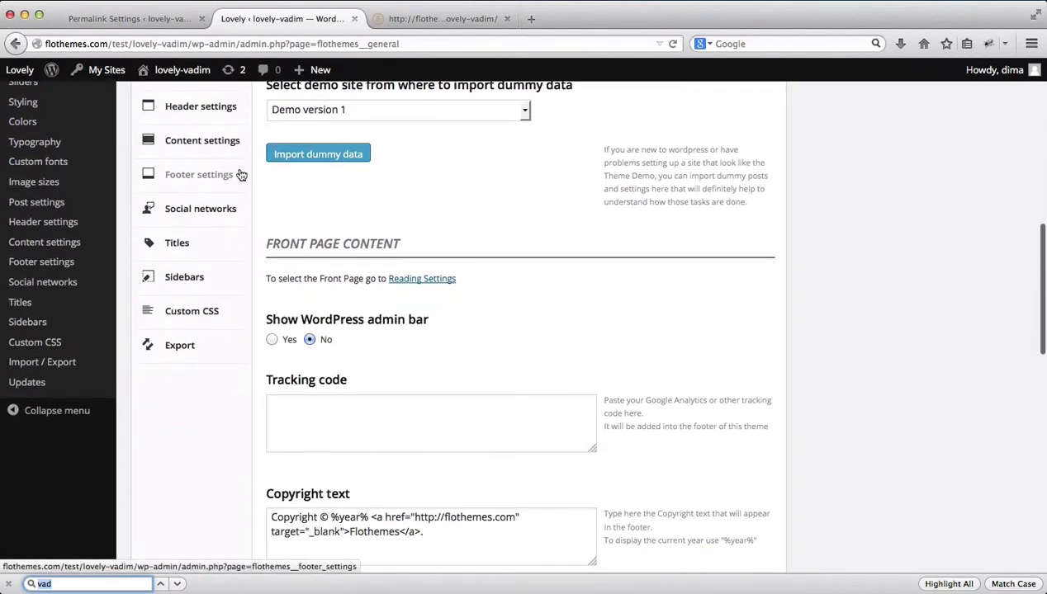
{"action": "scroll", "coordinate": [241, 175], "scroll_direction": "up", "scroll_amount": 9}
{"action": "scroll", "coordinate": [241, 175], "scroll_direction": "up", "scroll_amount": 4}
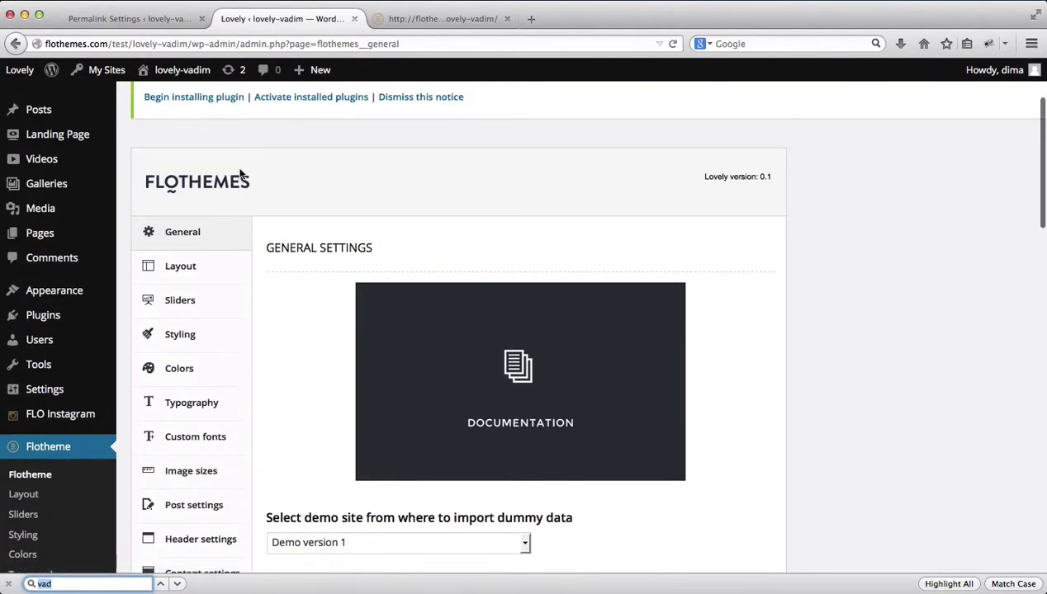
{"action": "scroll", "coordinate": [230, 239], "scroll_direction": "down", "scroll_amount": 11}
{"action": "scroll", "coordinate": [229, 238], "scroll_direction": "up", "scroll_amount": 8}
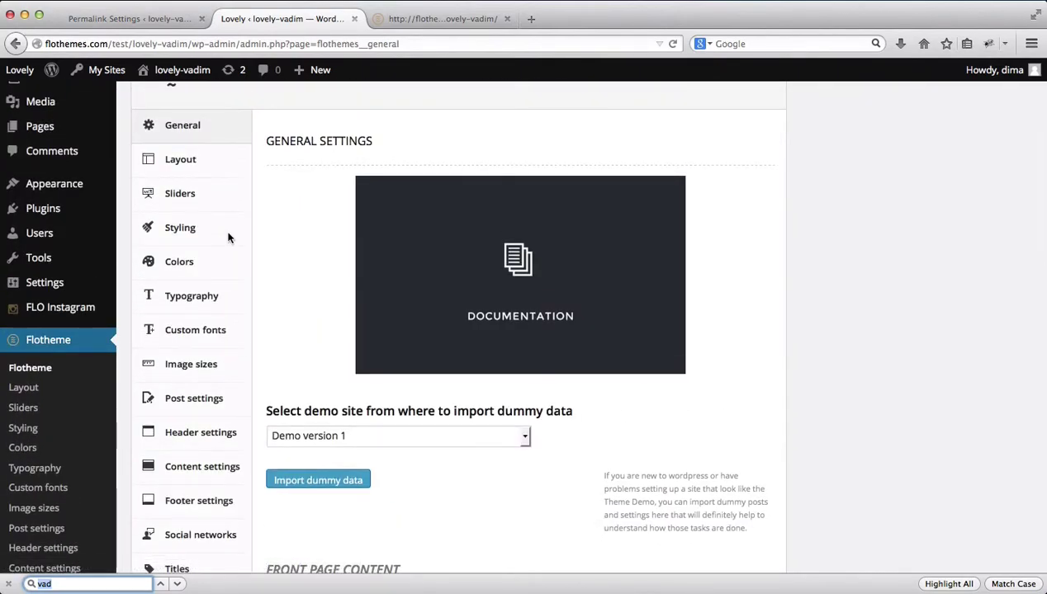
{"action": "scroll", "coordinate": [229, 238], "scroll_direction": "up", "scroll_amount": 2}
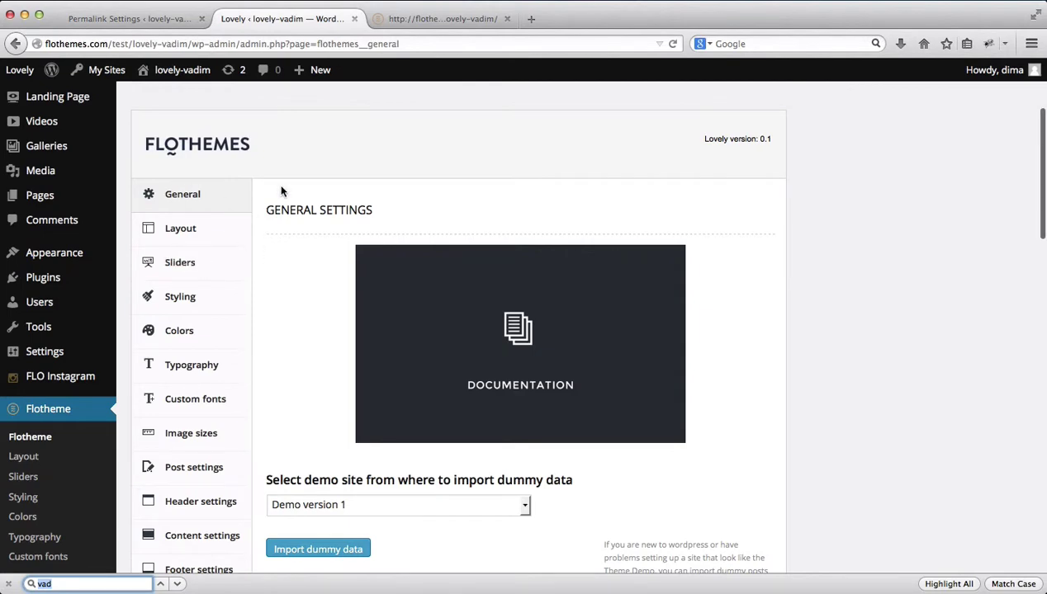
{"action": "scroll", "coordinate": [280, 191], "scroll_direction": "down", "scroll_amount": 3}
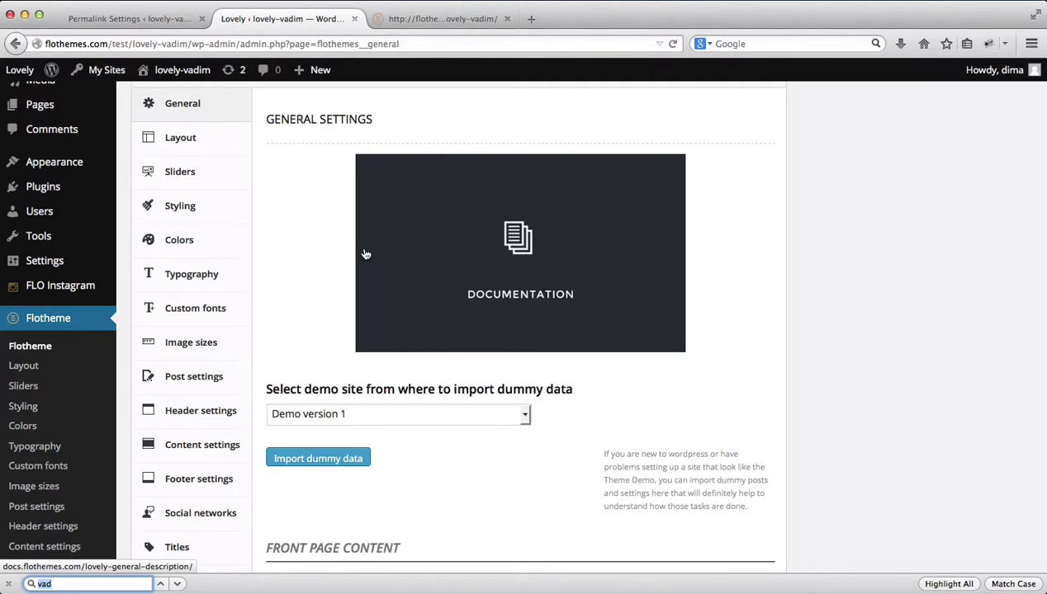
{"action": "scroll", "coordinate": [366, 254], "scroll_direction": "down", "scroll_amount": 1}
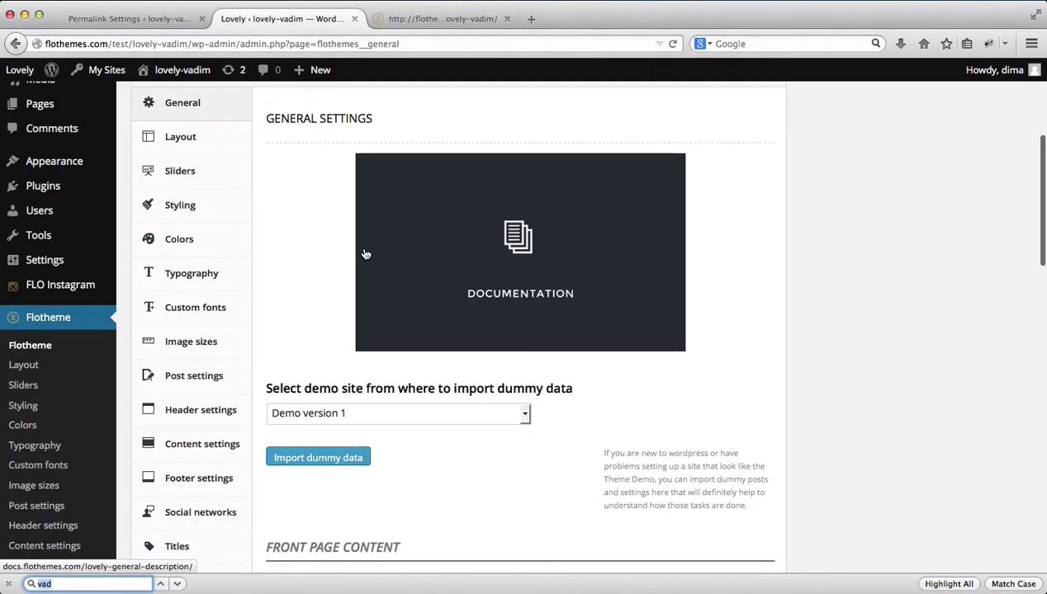
{"action": "left_click", "coordinate": [453, 417]}
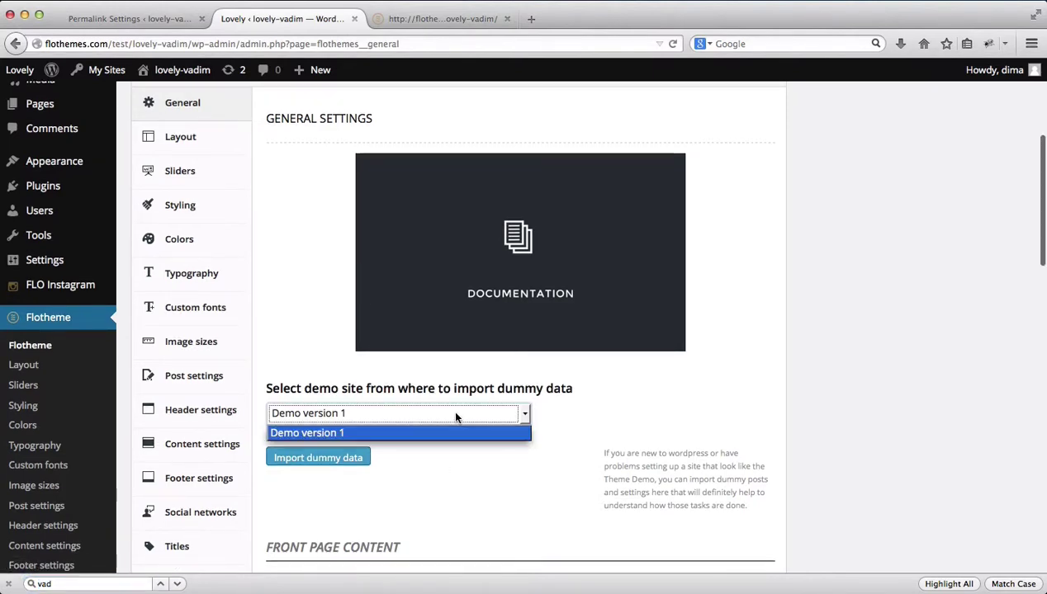
{"action": "left_click", "coordinate": [342, 435]}
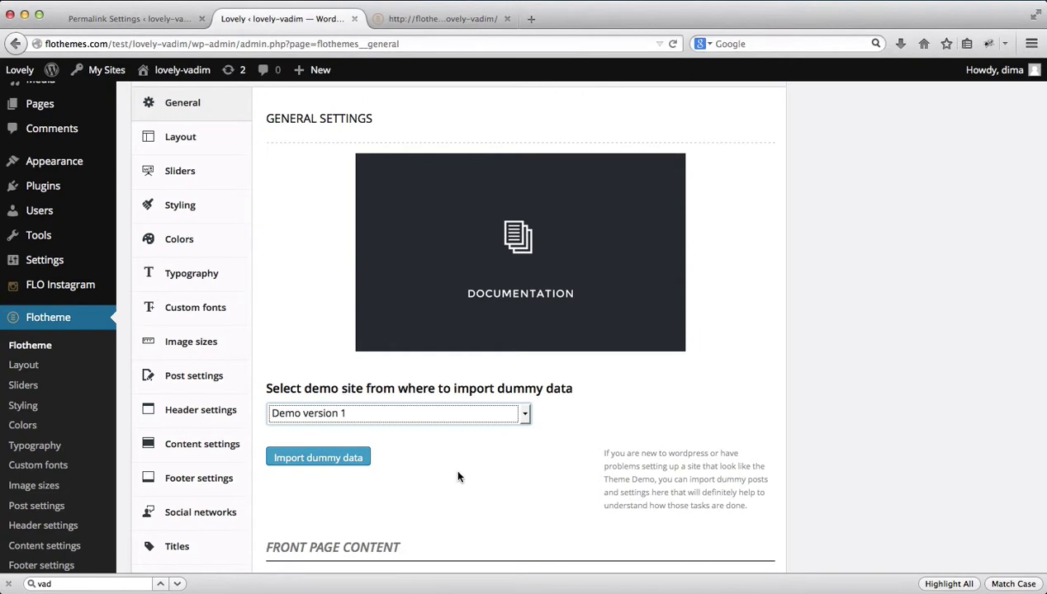
{"action": "scroll", "coordinate": [458, 477], "scroll_direction": "down", "scroll_amount": 1}
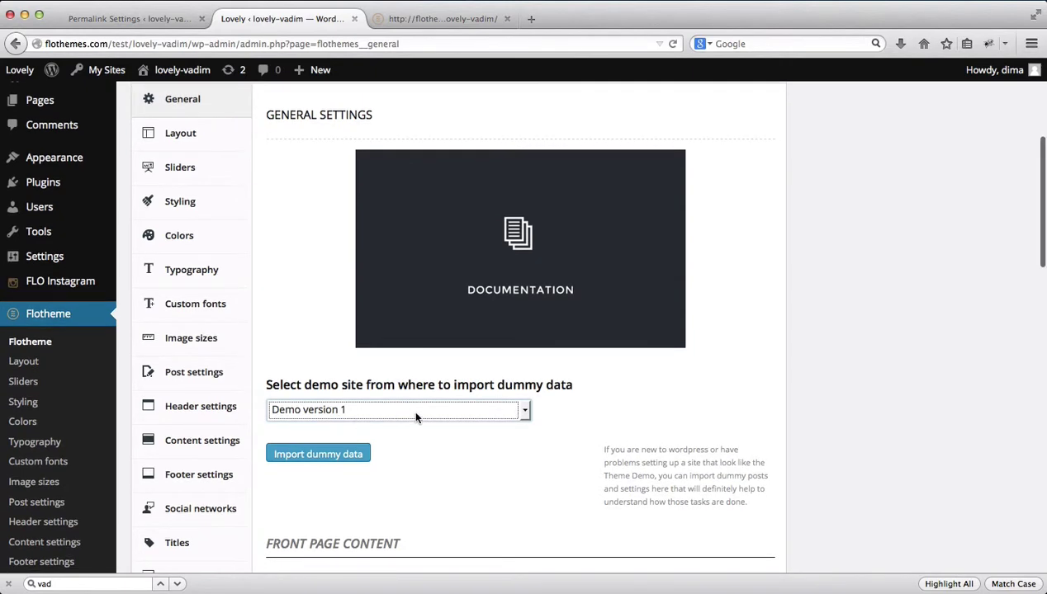
{"action": "scroll", "coordinate": [417, 419], "scroll_direction": "down", "scroll_amount": 2}
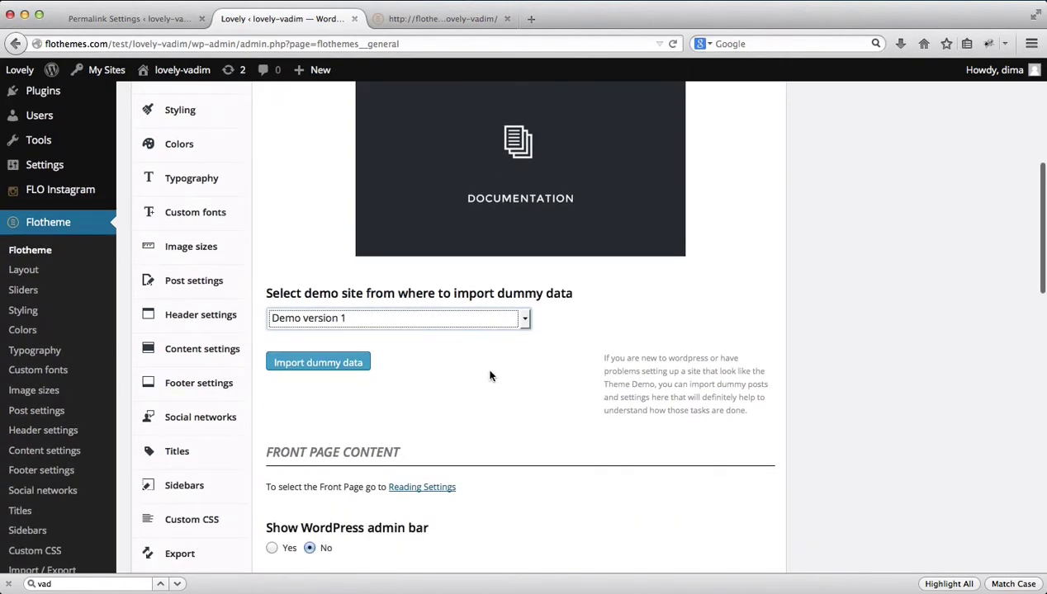
{"action": "scroll", "coordinate": [428, 335], "scroll_direction": "up", "scroll_amount": 2}
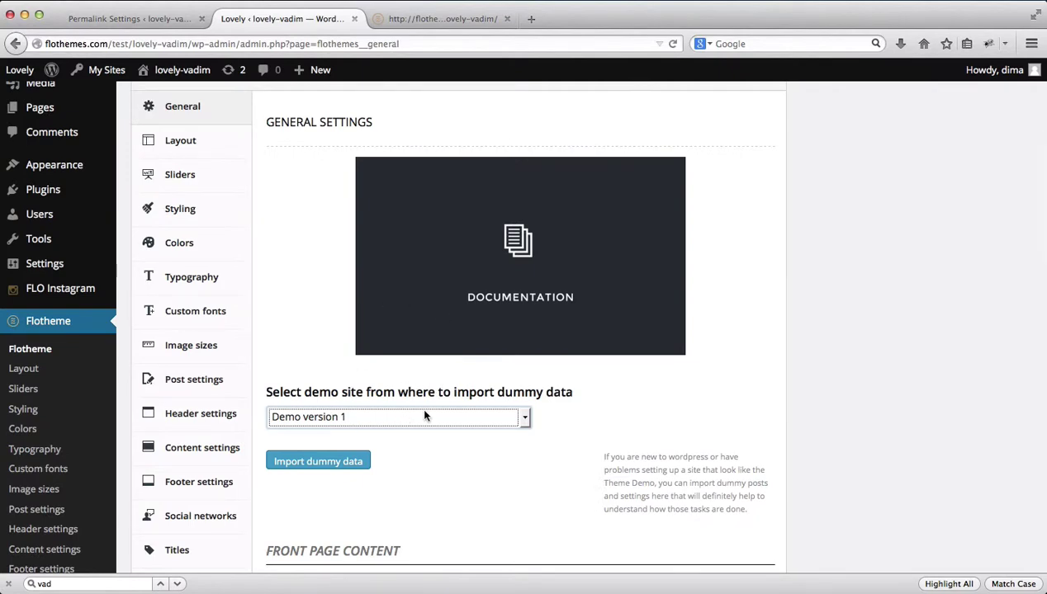
{"action": "scroll", "coordinate": [424, 416], "scroll_direction": "down", "scroll_amount": 2}
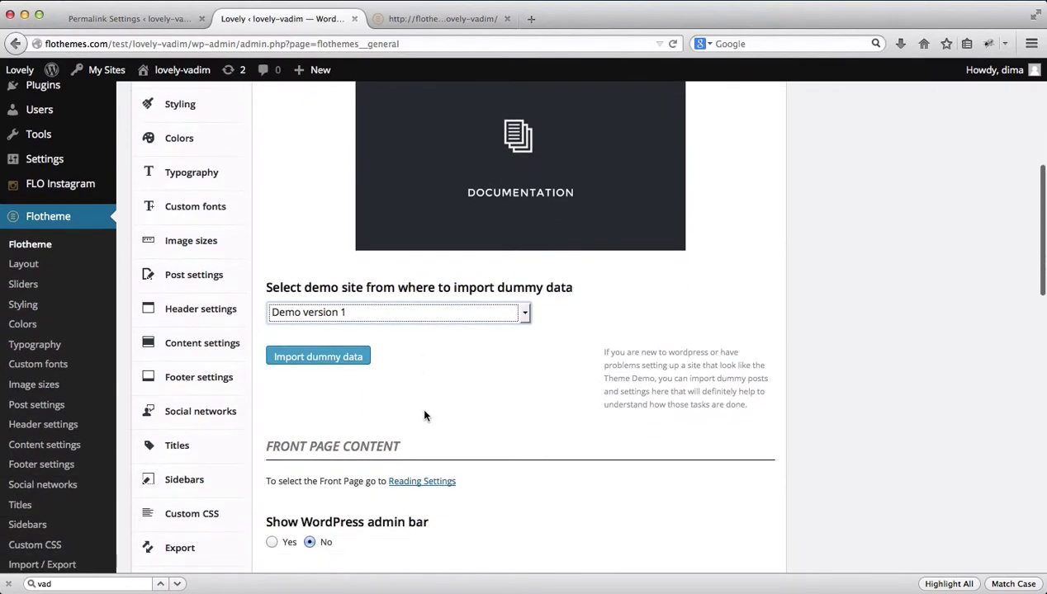
{"action": "scroll", "coordinate": [424, 416], "scroll_direction": "down", "scroll_amount": 5}
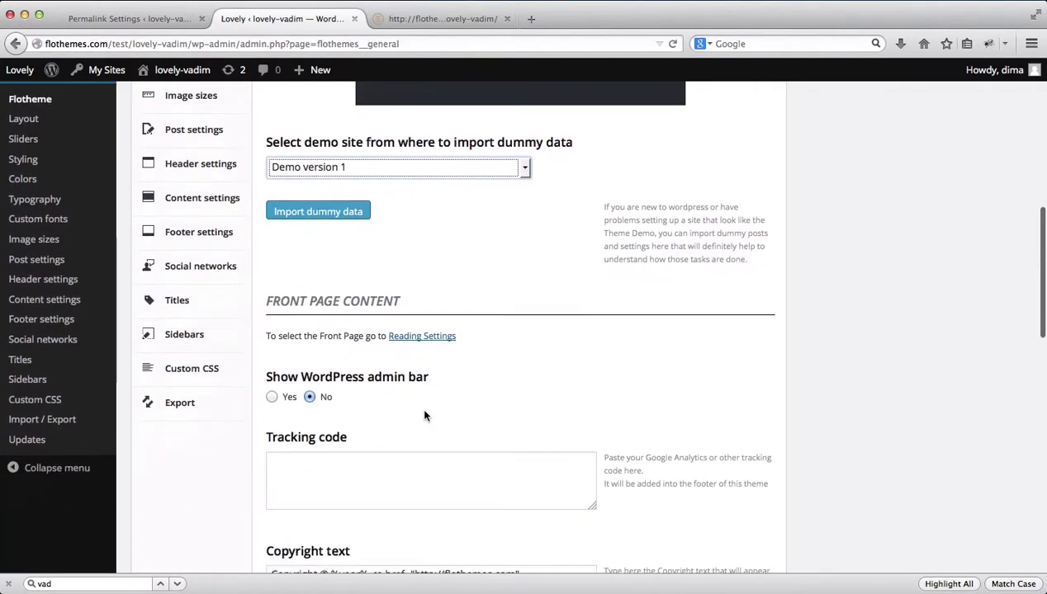
{"action": "scroll", "coordinate": [425, 416], "scroll_direction": "down", "scroll_amount": 1}
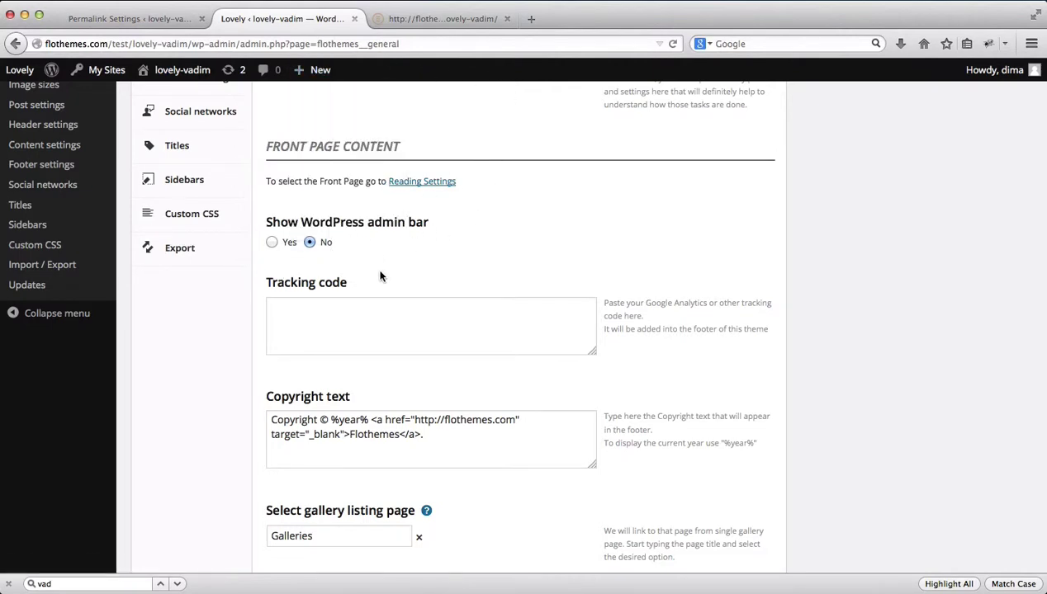
{"action": "left_click", "coordinate": [423, 18]}
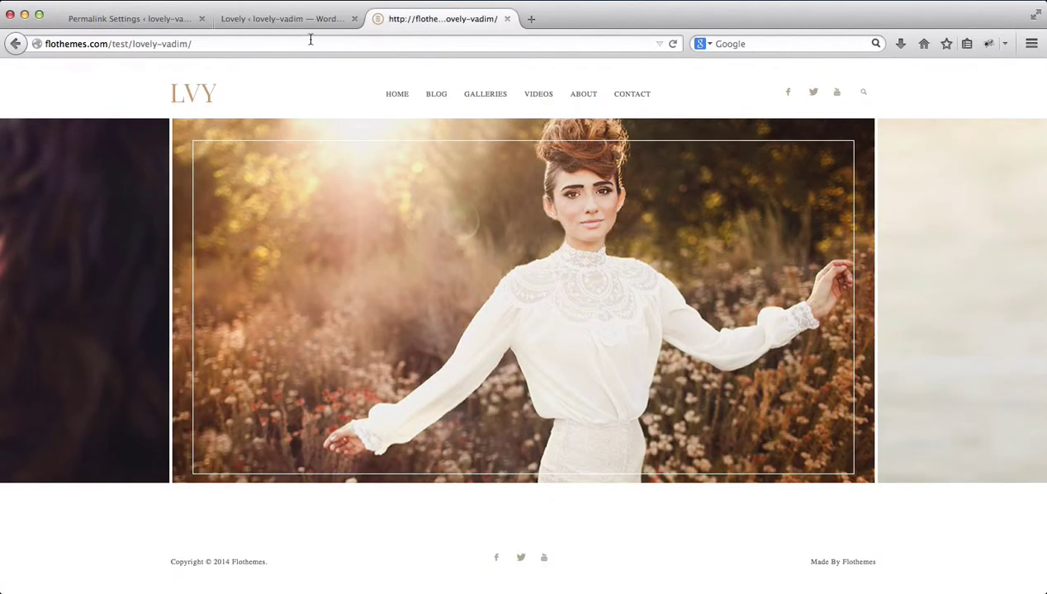
{"action": "left_click", "coordinate": [291, 20]}
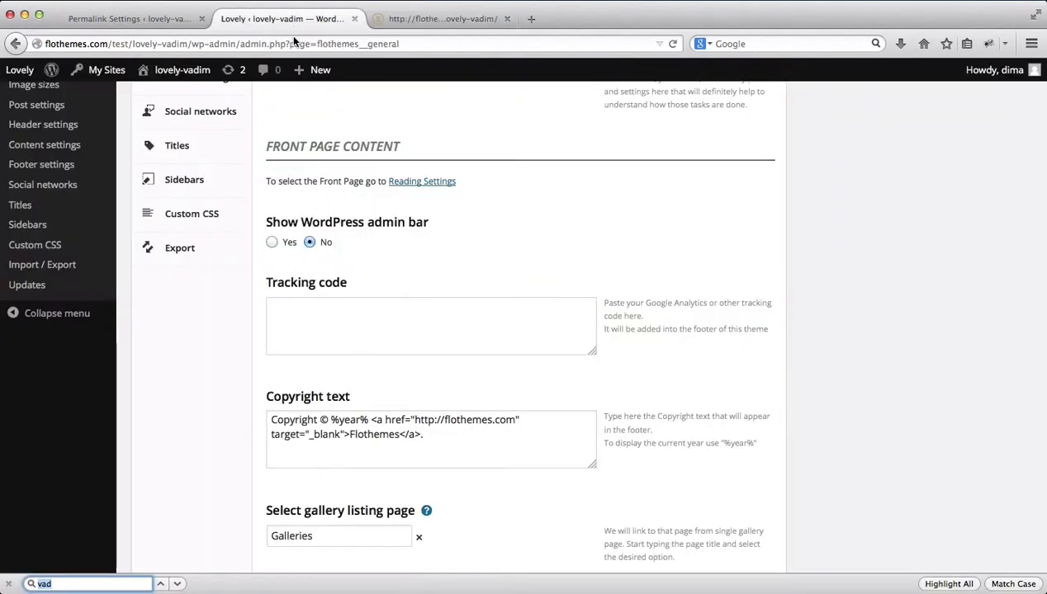
{"action": "left_click", "coordinate": [438, 18]}
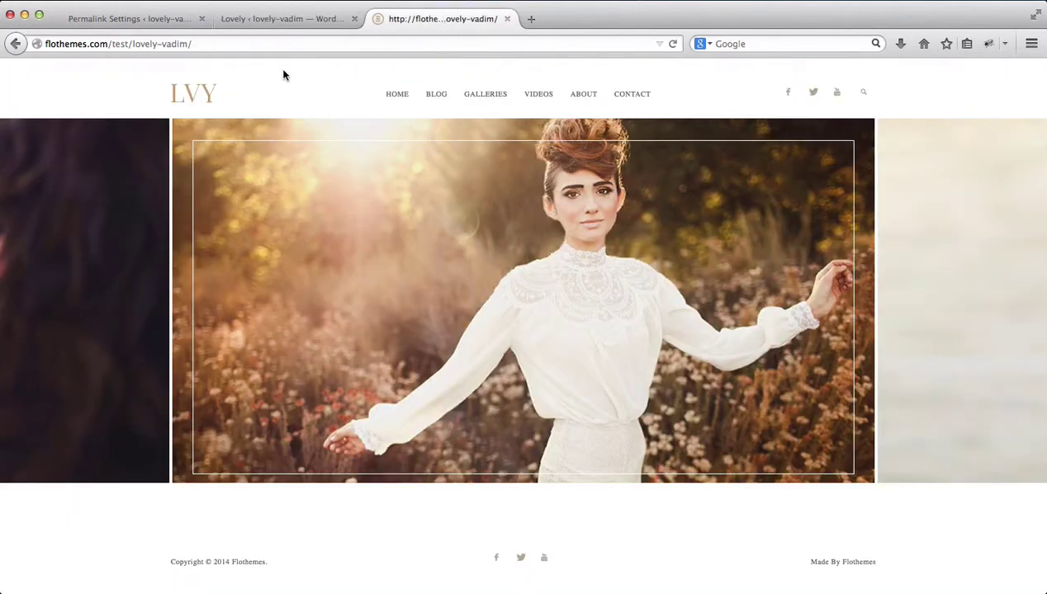
{"action": "left_click", "coordinate": [284, 19]}
{"action": "scroll", "coordinate": [475, 236], "scroll_direction": "down", "scroll_amount": 3}
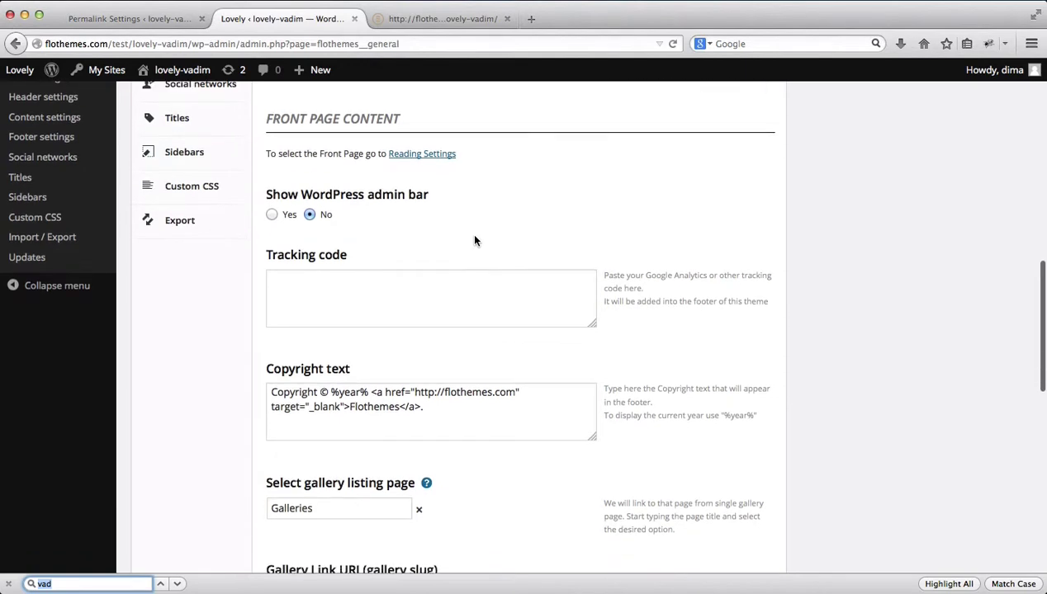
{"action": "left_click", "coordinate": [384, 244]}
{"action": "scroll", "coordinate": [385, 244], "scroll_direction": "down", "scroll_amount": 3}
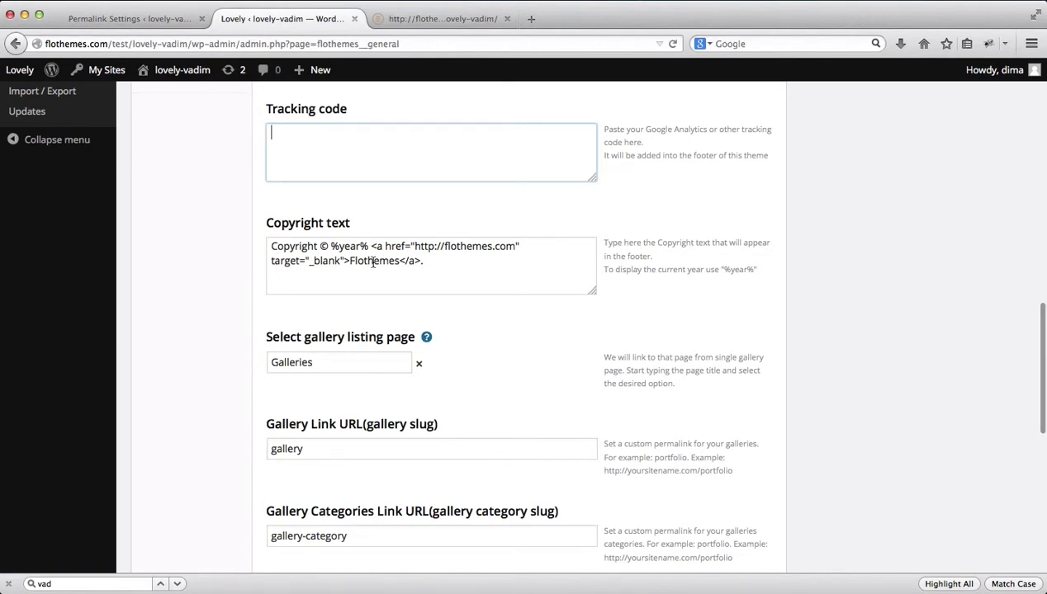
{"action": "left_click", "coordinate": [403, 18]}
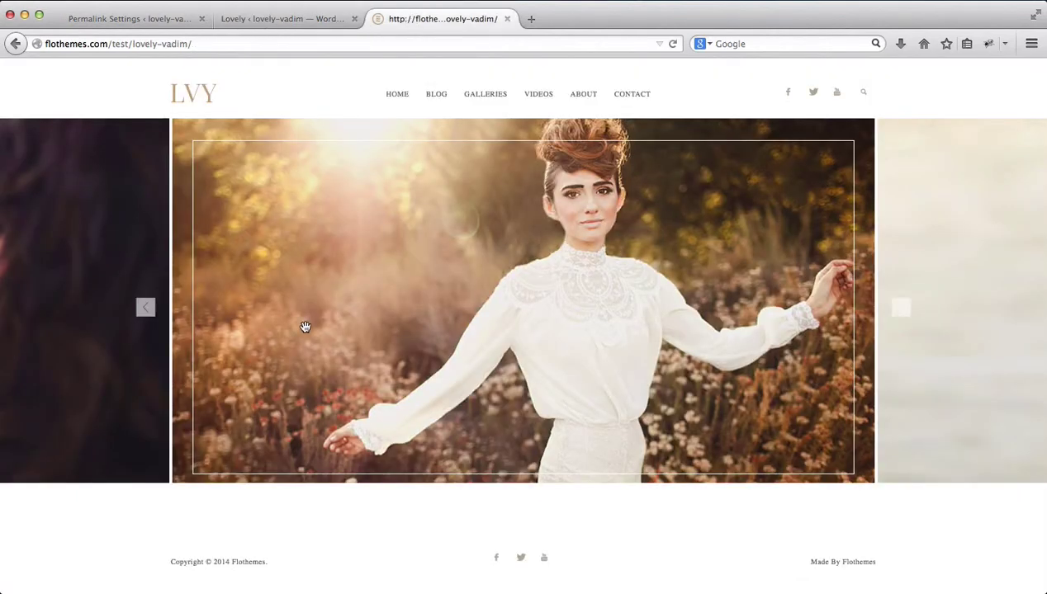
{"action": "scroll", "coordinate": [305, 327], "scroll_direction": "down", "scroll_amount": 1}
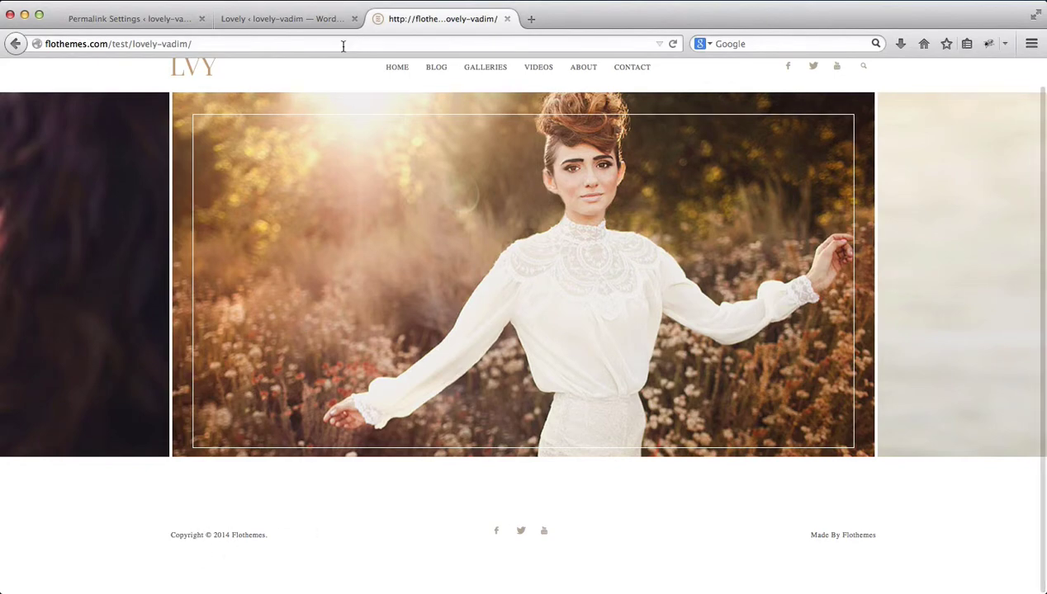
{"action": "left_click", "coordinate": [290, 19]}
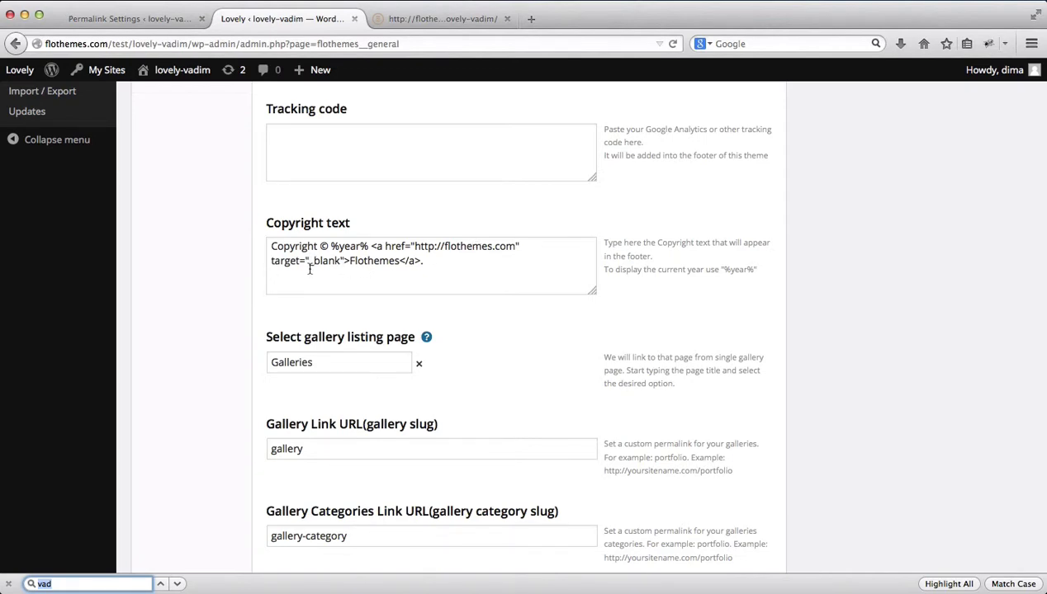
{"action": "left_click_drag", "start_coordinate": [370, 246], "coordinate": [423, 260]}
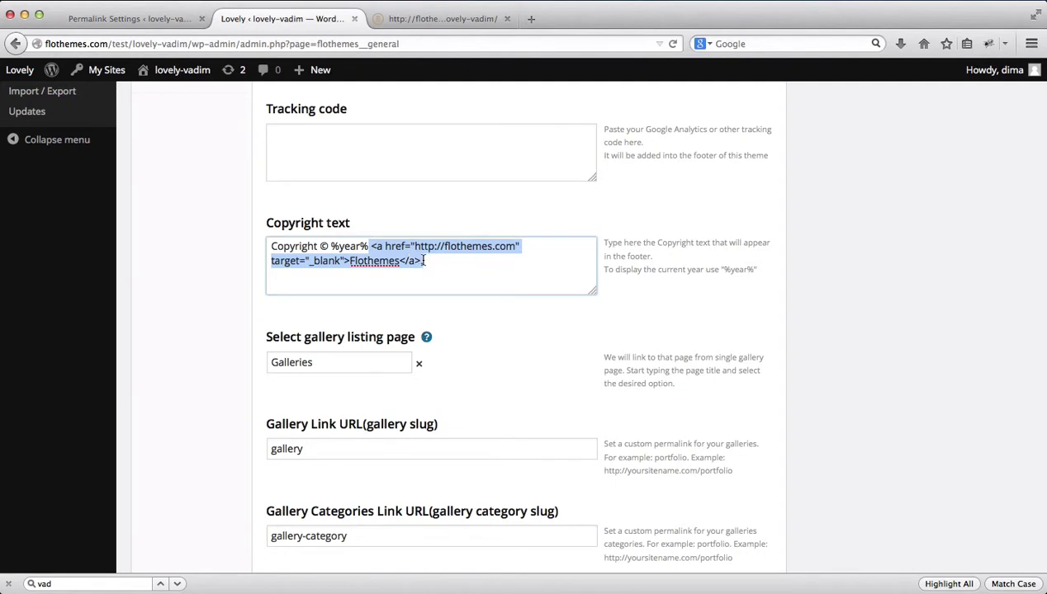
Highlight the copyright text's %year% placeholder, link URL and Flothemes, then compare with the live site's footer.
{"action": "left_click", "coordinate": [423, 260]}
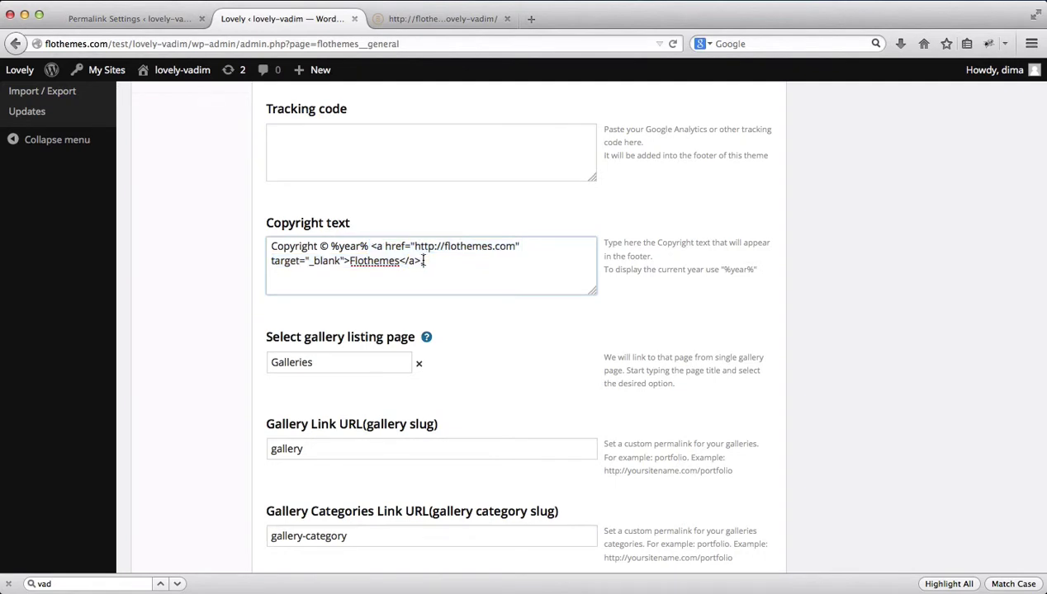
{"action": "double_click", "coordinate": [344, 245]}
{"action": "left_click_drag", "start_coordinate": [329, 245], "coordinate": [359, 245]}
{"action": "left_click_drag", "start_coordinate": [414, 246], "coordinate": [515, 243]}
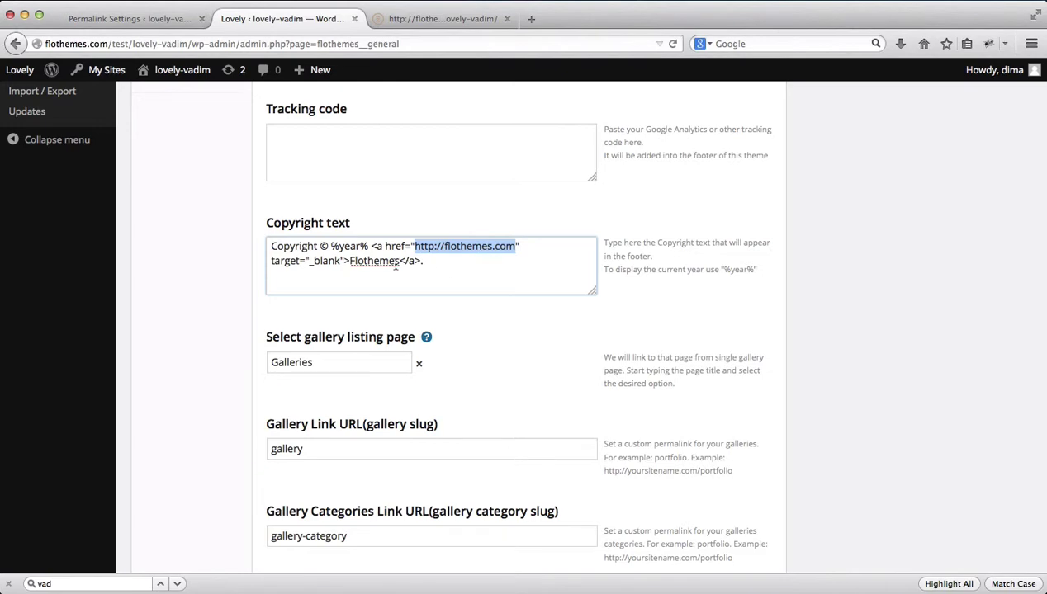
{"action": "double_click", "coordinate": [369, 260]}
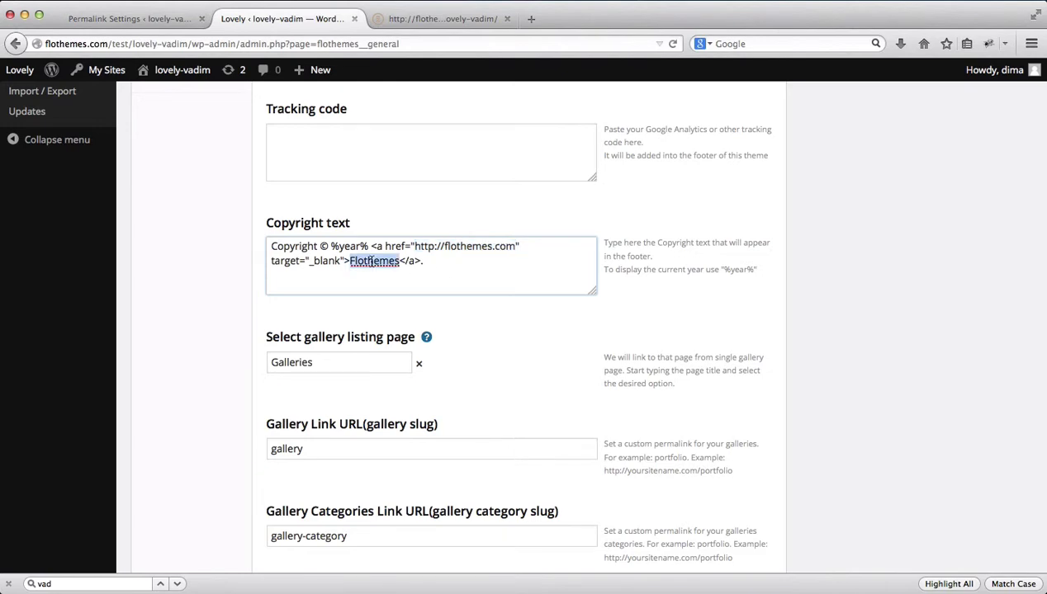
{"action": "left_click", "coordinate": [395, 22]}
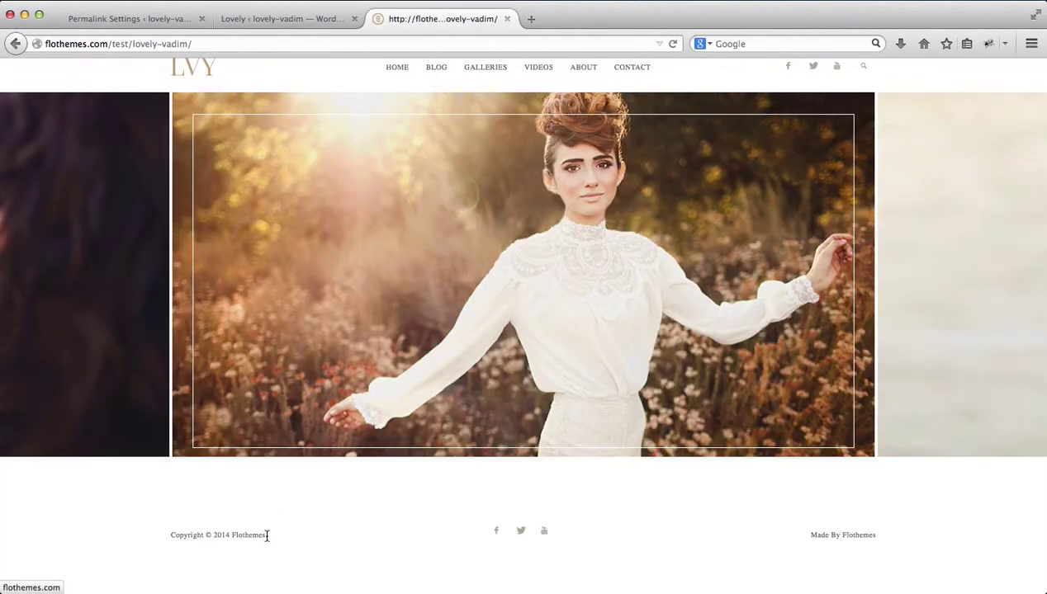
Scroll through the theme settings, then view the live site's Galleries page.
{"action": "left_click", "coordinate": [318, 18]}
{"action": "scroll", "coordinate": [436, 238], "scroll_direction": "down", "scroll_amount": 5}
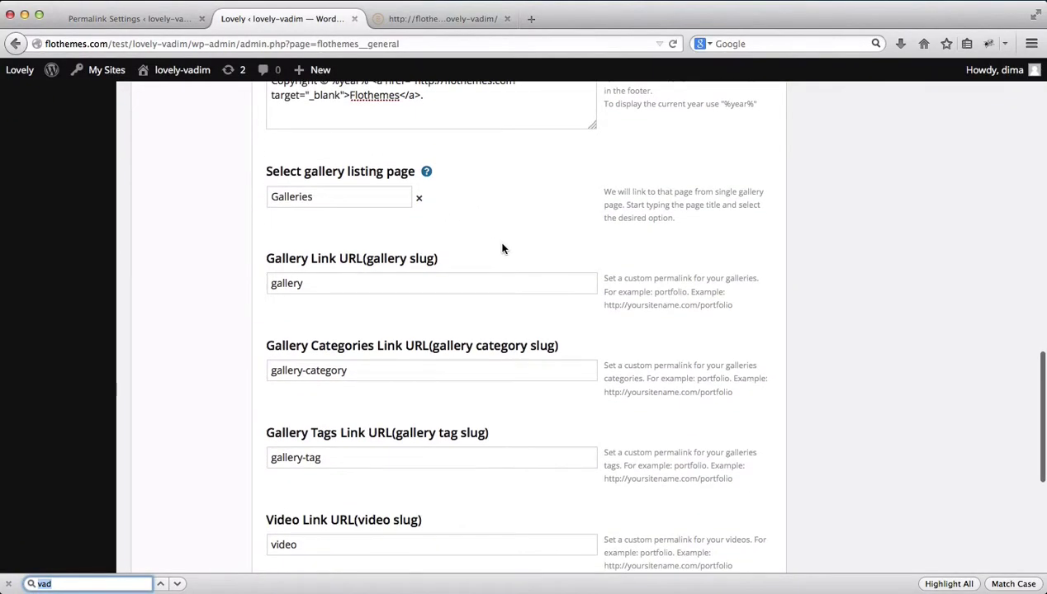
{"action": "scroll", "coordinate": [501, 209], "scroll_direction": "down", "scroll_amount": 1}
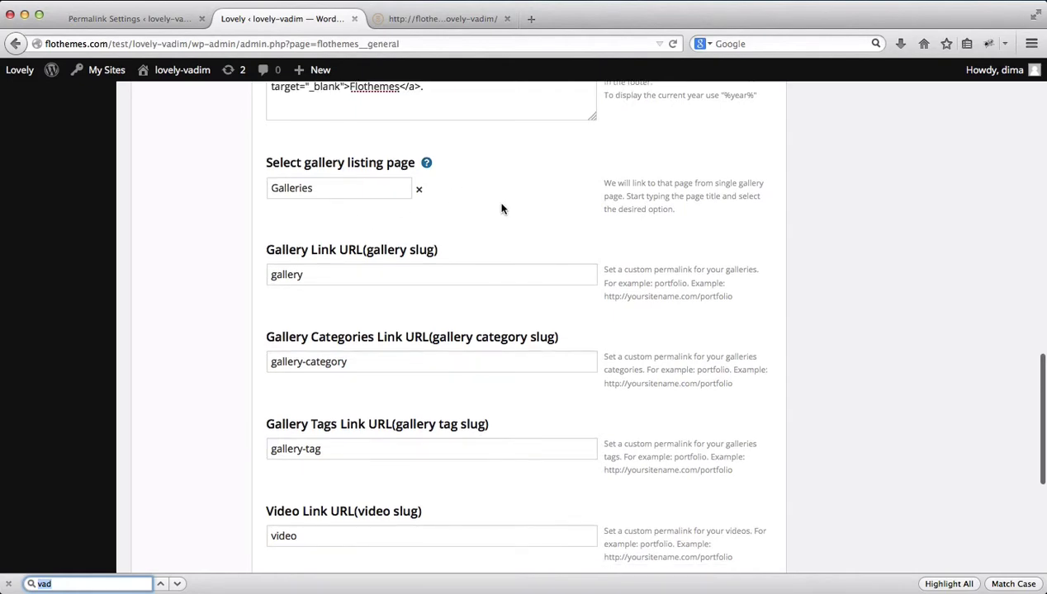
{"action": "scroll", "coordinate": [501, 208], "scroll_direction": "down", "scroll_amount": 2}
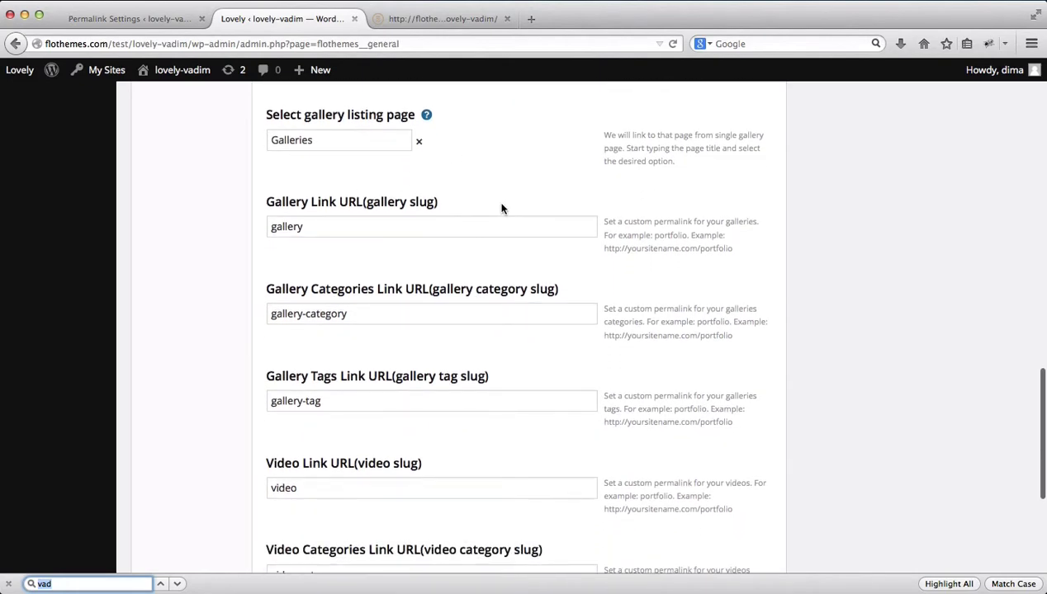
{"action": "scroll", "coordinate": [501, 209], "scroll_direction": "down", "scroll_amount": 2}
{"action": "scroll", "coordinate": [453, 216], "scroll_direction": "up", "scroll_amount": 2}
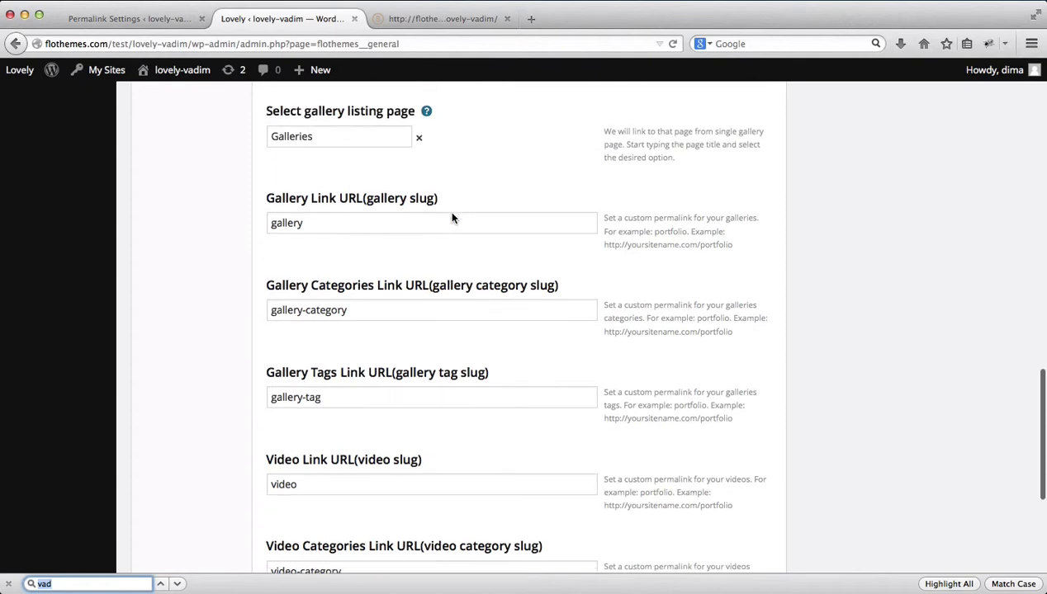
{"action": "left_click", "coordinate": [420, 19]}
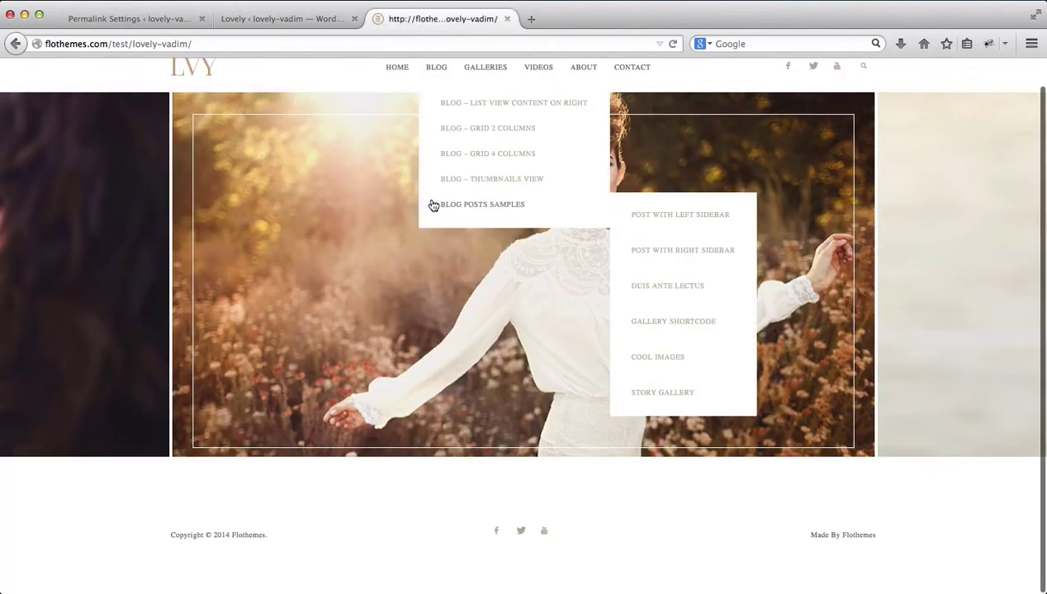
{"action": "left_click", "coordinate": [485, 70]}
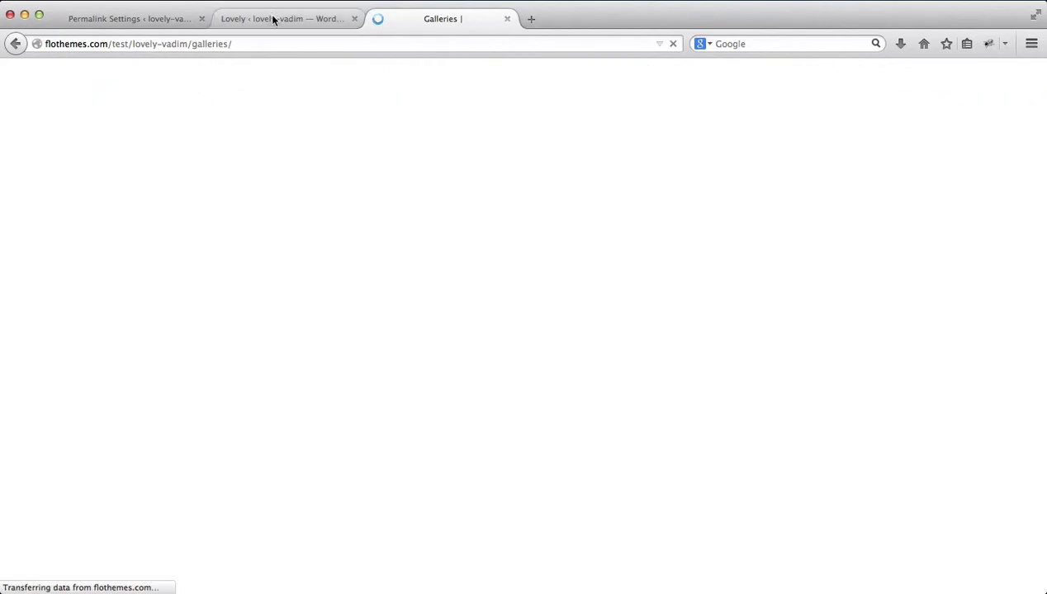
Back in General settings, inspect the gallery slug value and its help text.
{"action": "left_click", "coordinate": [273, 20]}
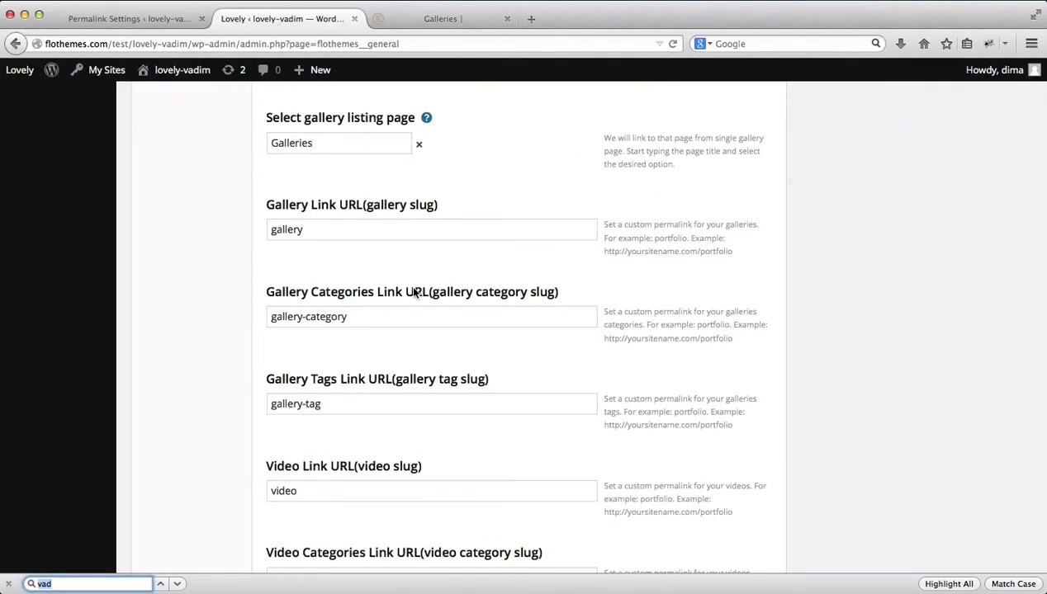
{"action": "double_click", "coordinate": [325, 228]}
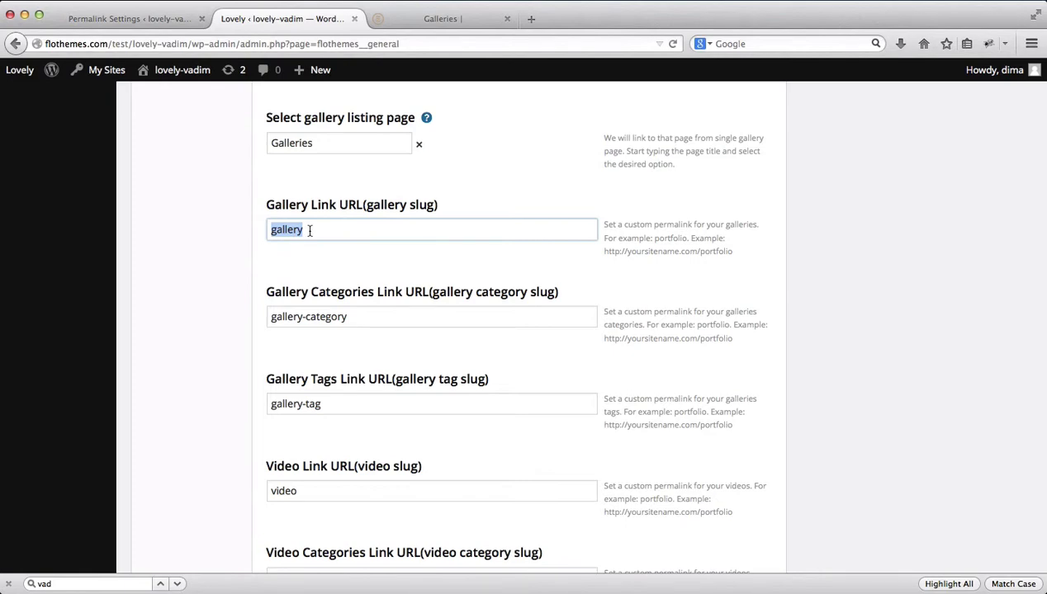
{"action": "triple_click", "coordinate": [665, 255]}
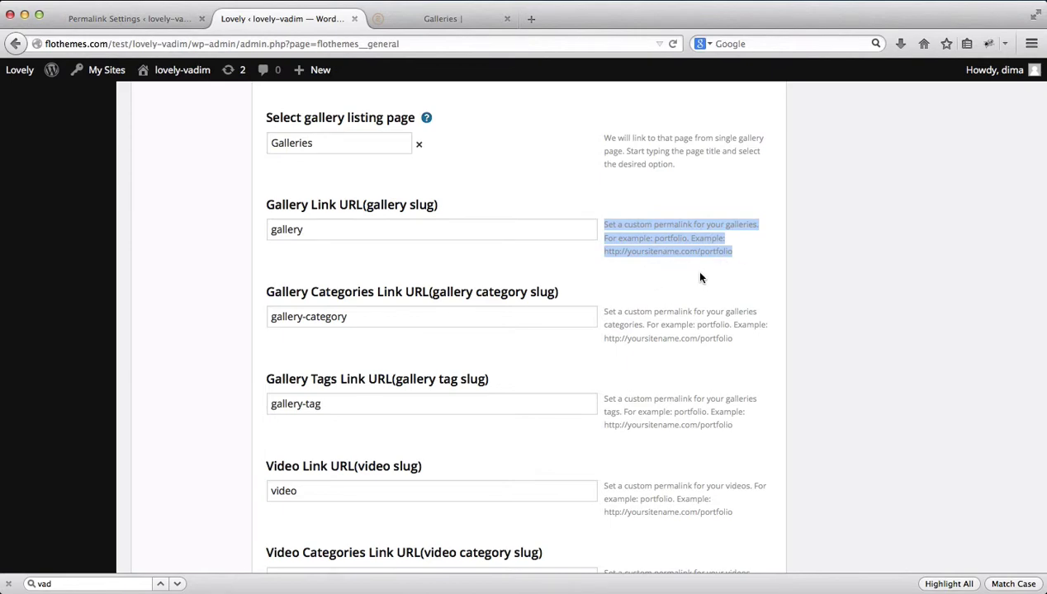
{"action": "scroll", "coordinate": [490, 346], "scroll_direction": "down", "scroll_amount": 5}
{"action": "scroll", "coordinate": [453, 255], "scroll_direction": "down", "scroll_amount": 1}
{"action": "scroll", "coordinate": [433, 227], "scroll_direction": "down", "scroll_amount": 4}
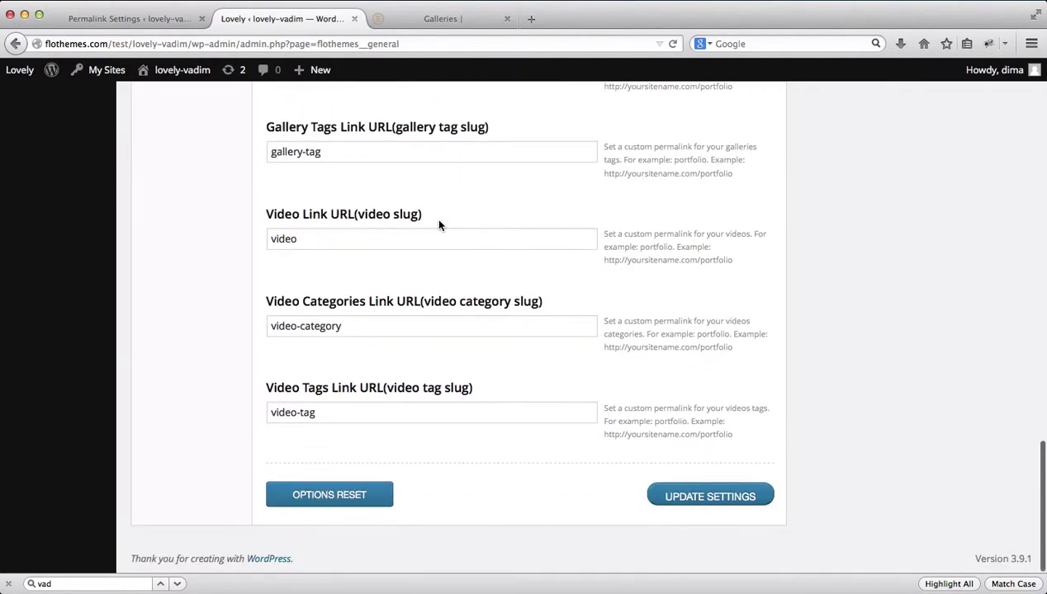
{"action": "scroll", "coordinate": [438, 225], "scroll_direction": "up", "scroll_amount": 10}
{"action": "scroll", "coordinate": [456, 397], "scroll_direction": "down", "scroll_amount": 5}
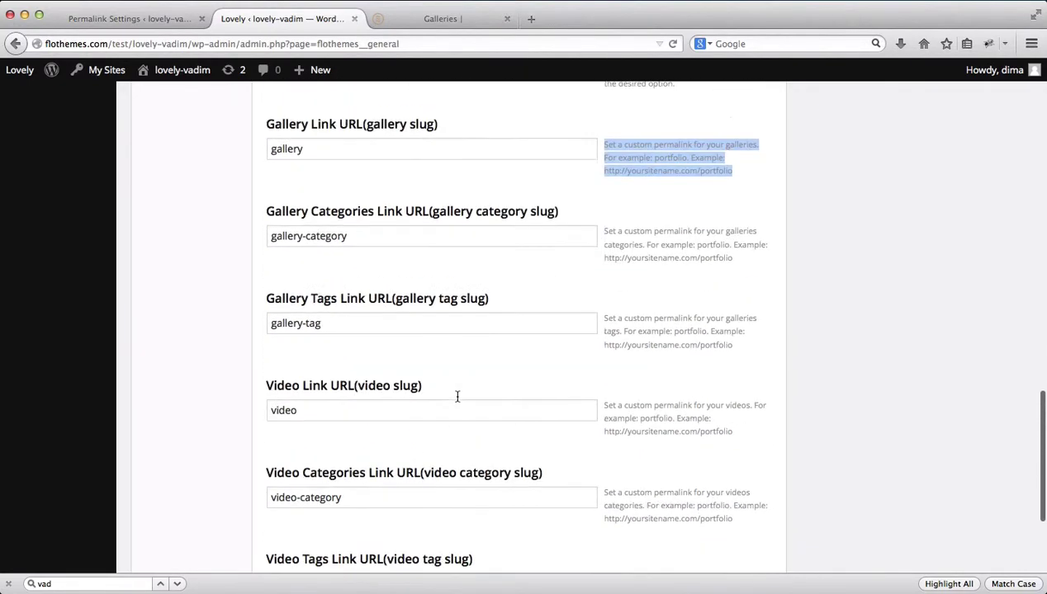
{"action": "scroll", "coordinate": [459, 402], "scroll_direction": "up", "scroll_amount": 10}
{"action": "scroll", "coordinate": [458, 402], "scroll_direction": "up", "scroll_amount": 10}
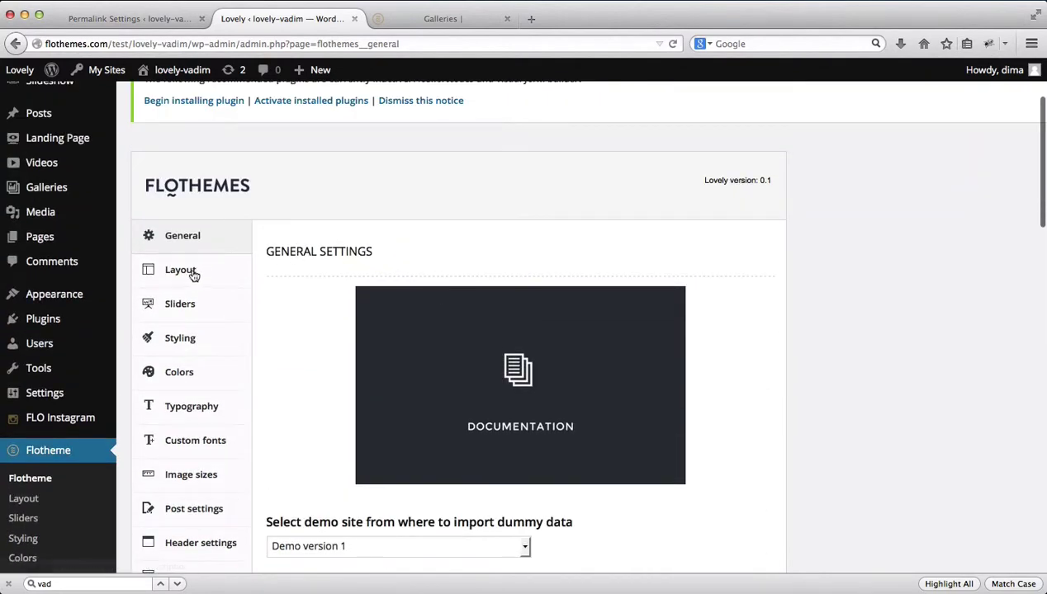
Go to the Layout settings and review the sidebar width choices, keeping 1/4.
{"action": "left_click", "coordinate": [188, 276]}
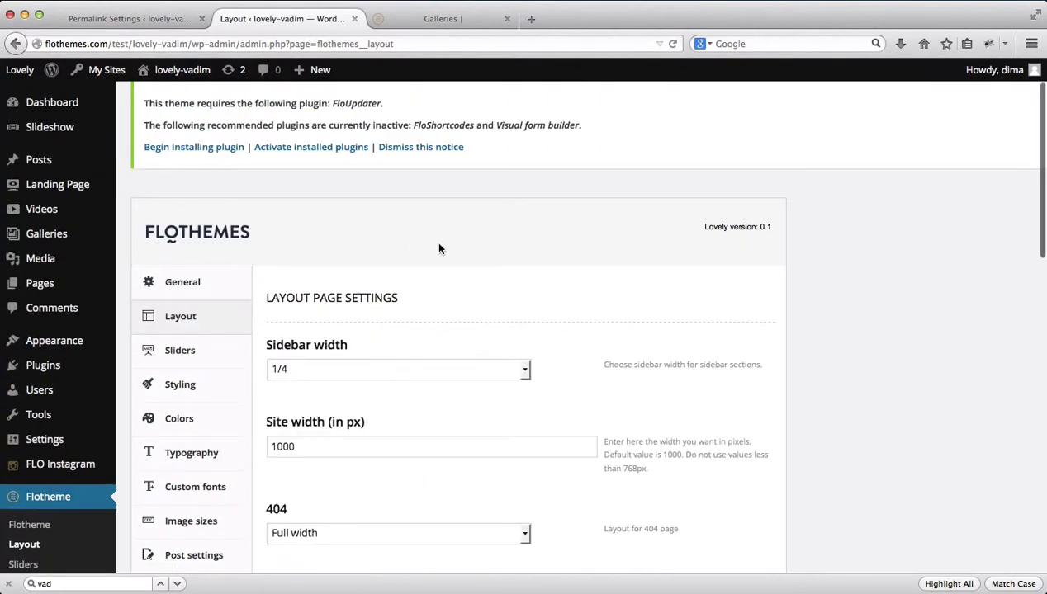
{"action": "scroll", "coordinate": [434, 240], "scroll_direction": "down", "scroll_amount": 4}
{"action": "scroll", "coordinate": [439, 244], "scroll_direction": "down", "scroll_amount": 10}
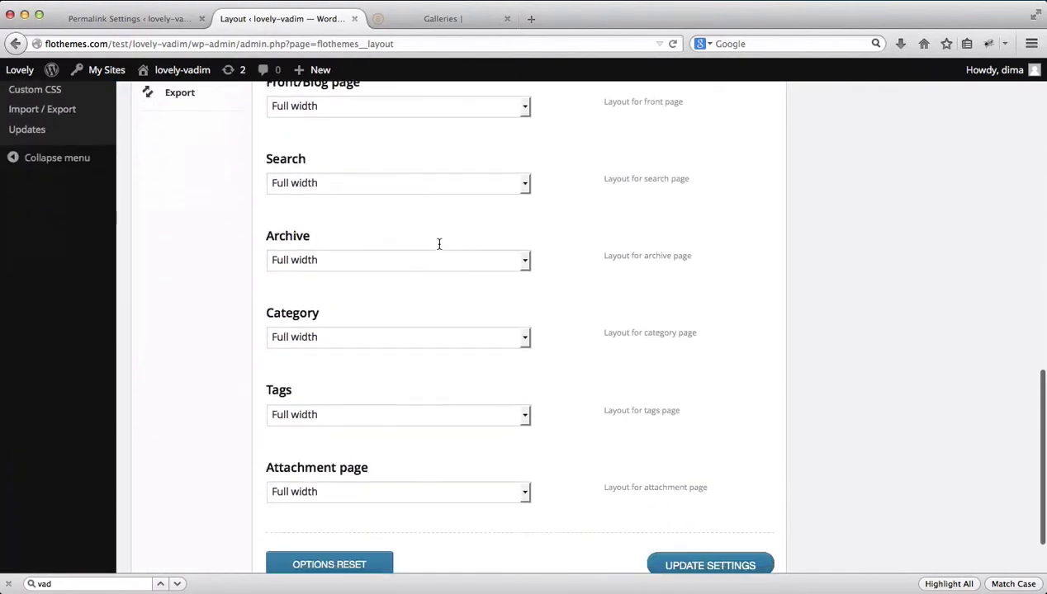
{"action": "scroll", "coordinate": [438, 249], "scroll_direction": "up", "scroll_amount": 7}
{"action": "scroll", "coordinate": [438, 249], "scroll_direction": "up", "scroll_amount": 8}
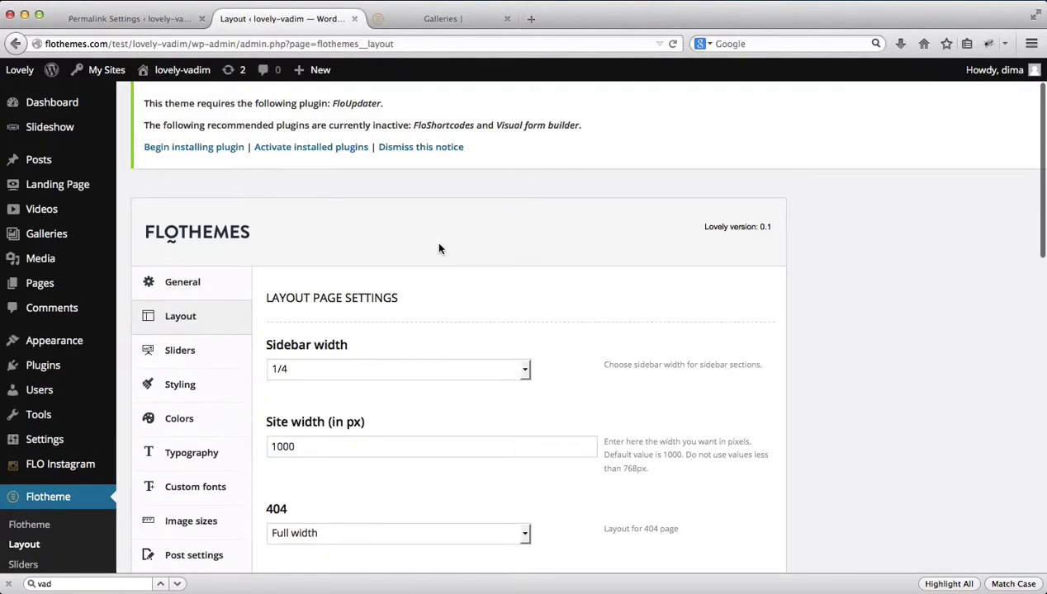
{"action": "scroll", "coordinate": [439, 248], "scroll_direction": "down", "scroll_amount": 2}
{"action": "left_click", "coordinate": [388, 297]}
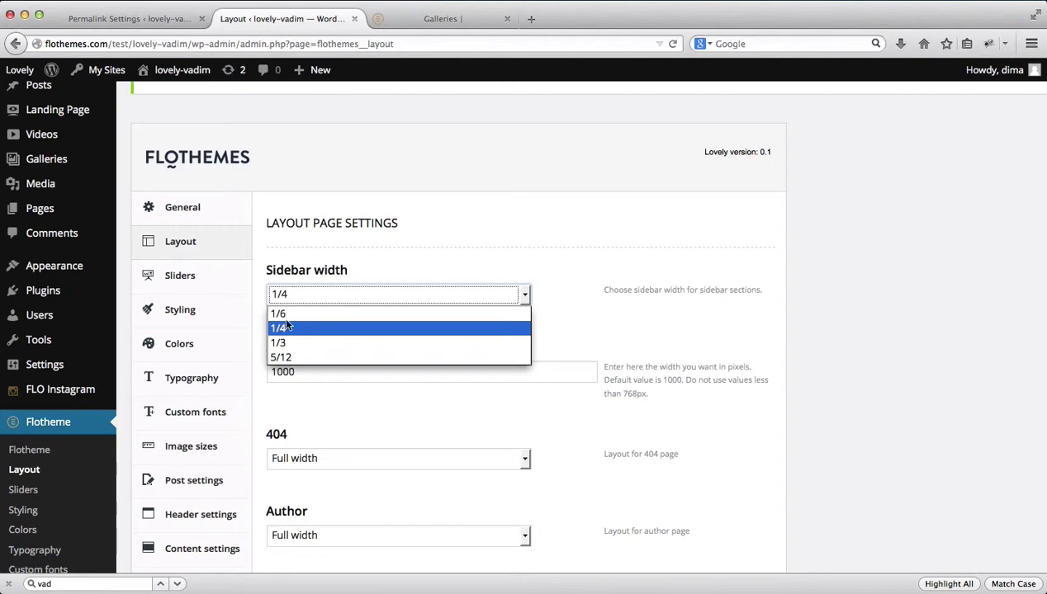
{"action": "left_click", "coordinate": [651, 294]}
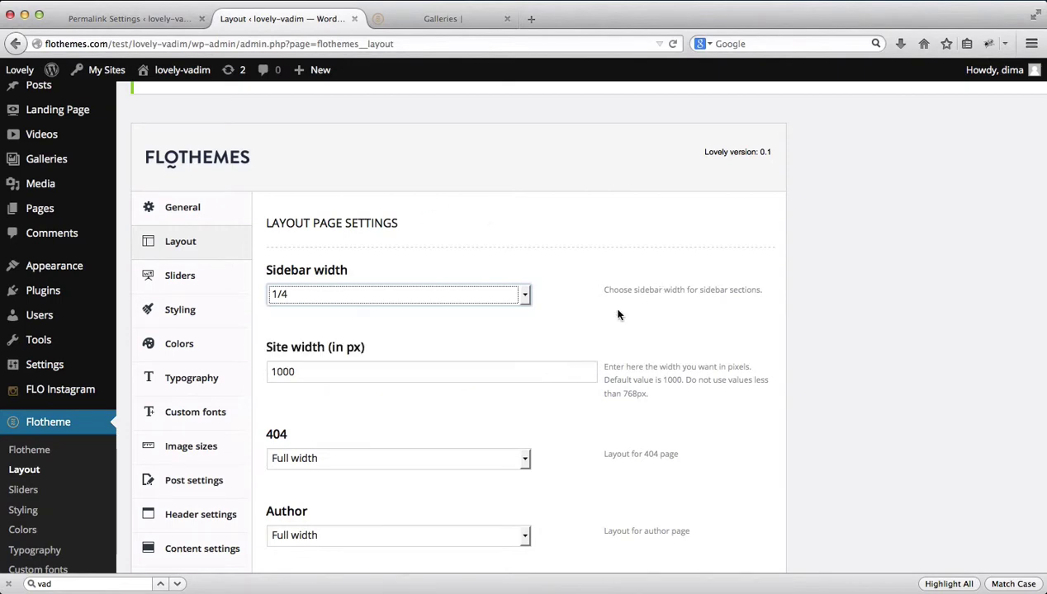
Check the site width field, leaving it at 1000.
{"action": "scroll", "coordinate": [640, 315], "scroll_direction": "down", "scroll_amount": 3}
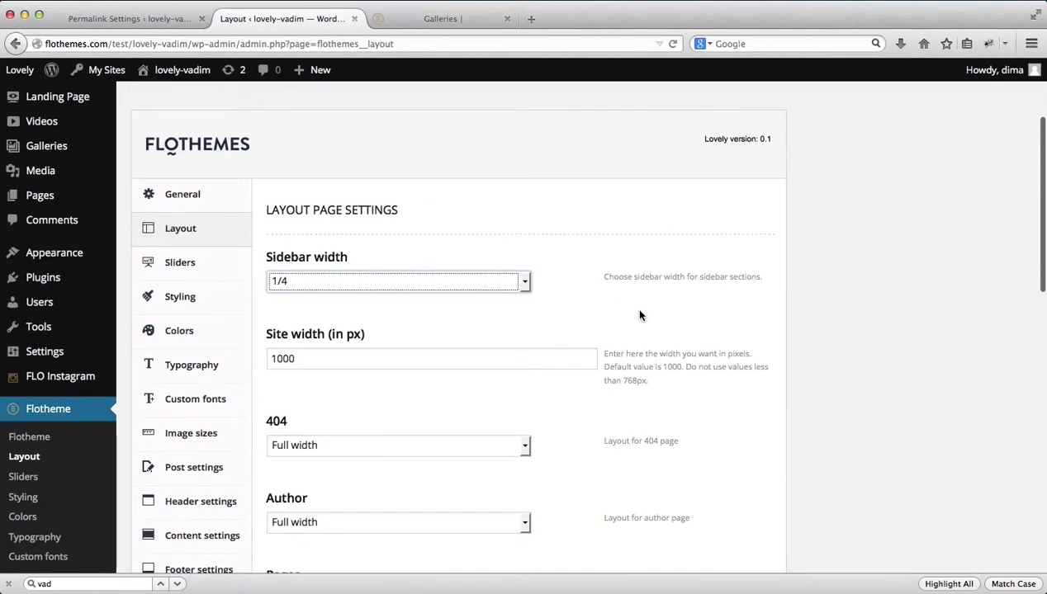
{"action": "scroll", "coordinate": [500, 343], "scroll_direction": "down", "scroll_amount": 1}
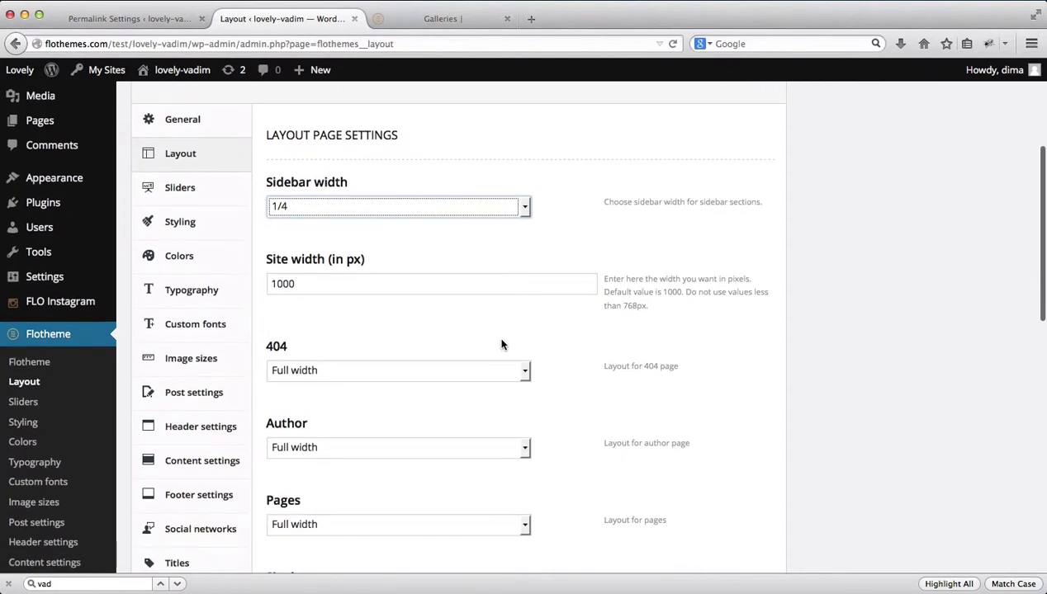
{"action": "left_click", "coordinate": [335, 281]}
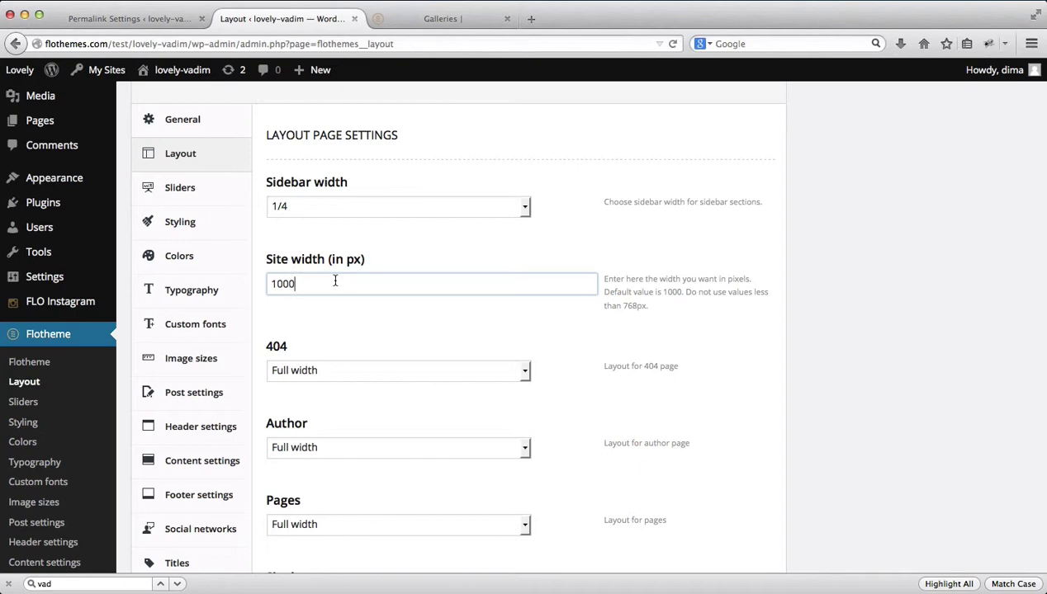
{"action": "left_click", "coordinate": [335, 281]}
{"action": "double_click", "coordinate": [335, 281]}
{"action": "left_click", "coordinate": [331, 283]}
Review the 404 and Front/Blog page layout choices, keeping both at Full width.
{"action": "scroll", "coordinate": [690, 286], "scroll_direction": "down", "scroll_amount": 1}
{"action": "scroll", "coordinate": [690, 286], "scroll_direction": "down", "scroll_amount": 3}
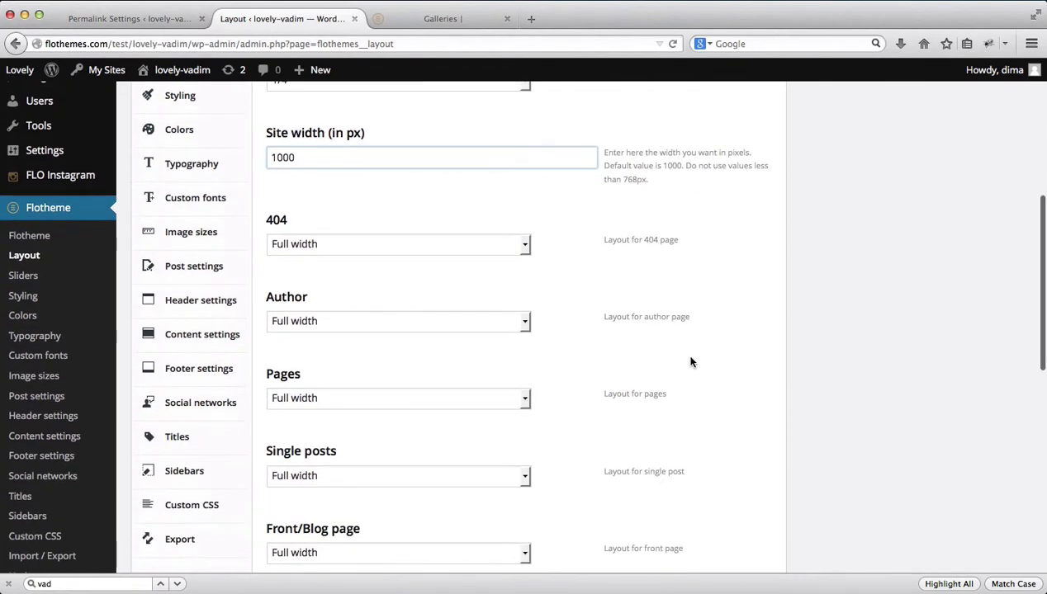
{"action": "scroll", "coordinate": [640, 393], "scroll_direction": "down", "scroll_amount": 1}
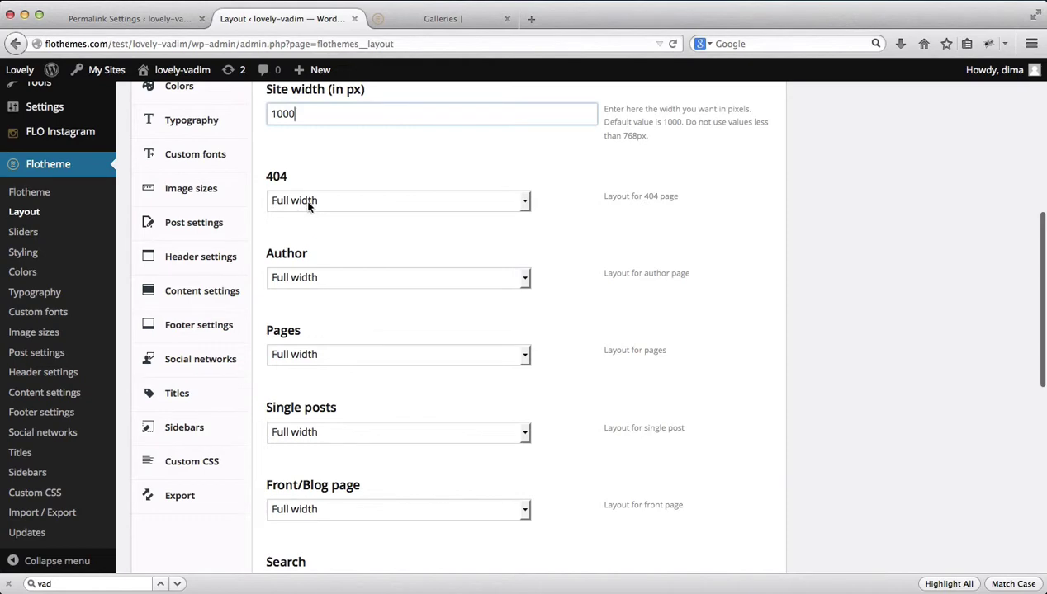
{"action": "left_click", "coordinate": [355, 202]}
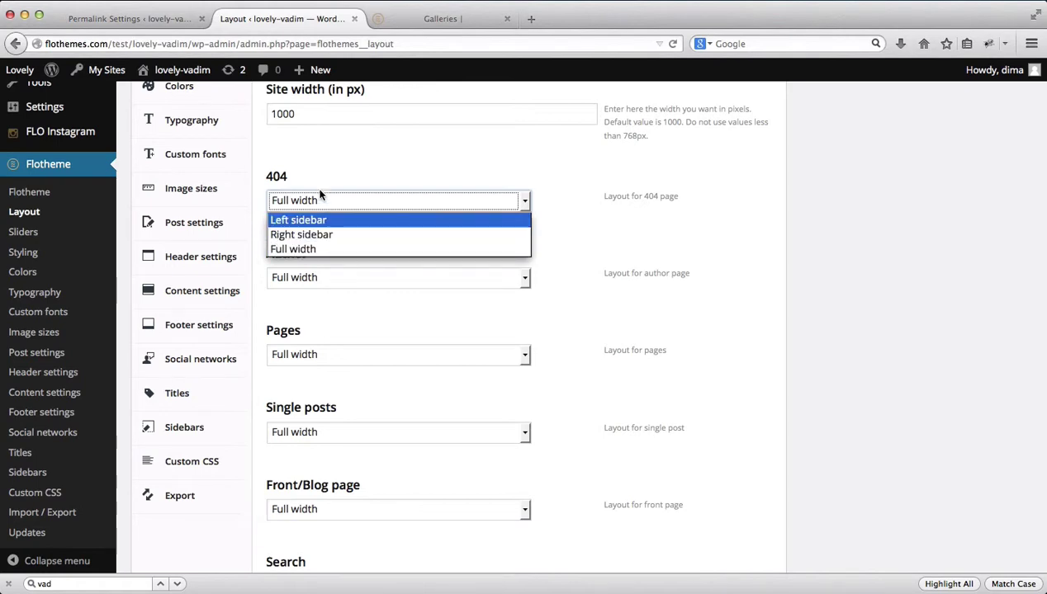
{"action": "left_click", "coordinate": [593, 325]}
{"action": "scroll", "coordinate": [593, 321], "scroll_direction": "down", "scroll_amount": 4}
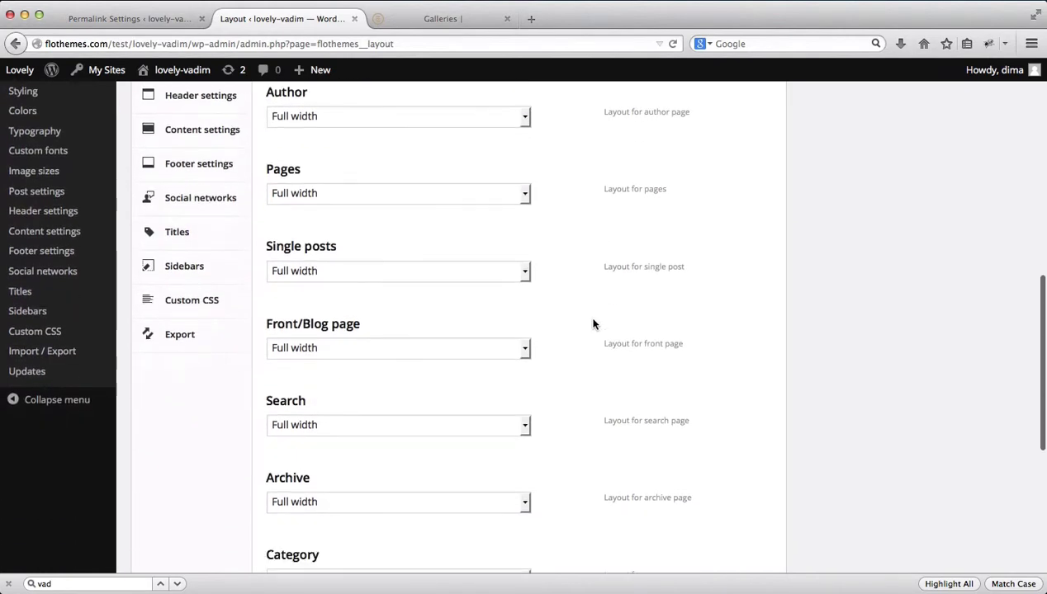
{"action": "left_click", "coordinate": [432, 351]}
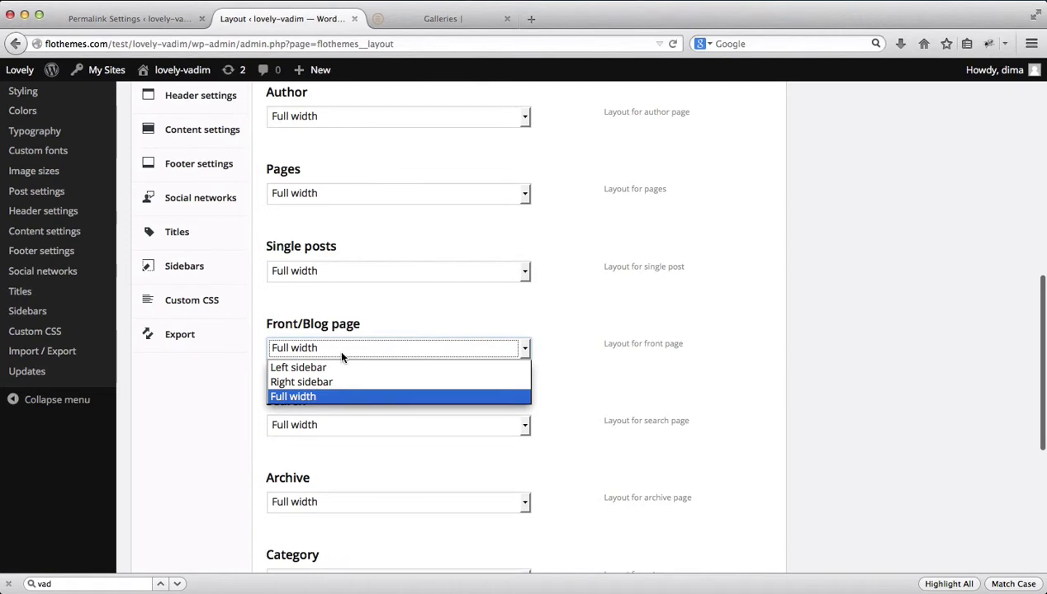
{"action": "left_click", "coordinate": [603, 364]}
{"action": "scroll", "coordinate": [603, 363], "scroll_direction": "down", "scroll_amount": 5}
{"action": "scroll", "coordinate": [393, 430], "scroll_direction": "up", "scroll_amount": 11}
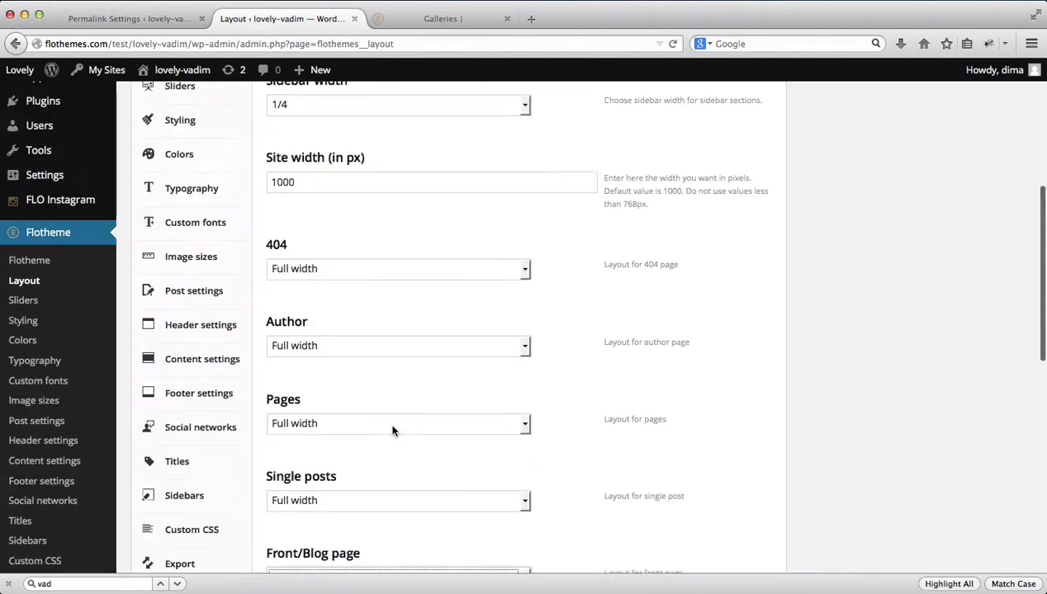
{"action": "scroll", "coordinate": [393, 430], "scroll_direction": "up", "scroll_amount": 1}
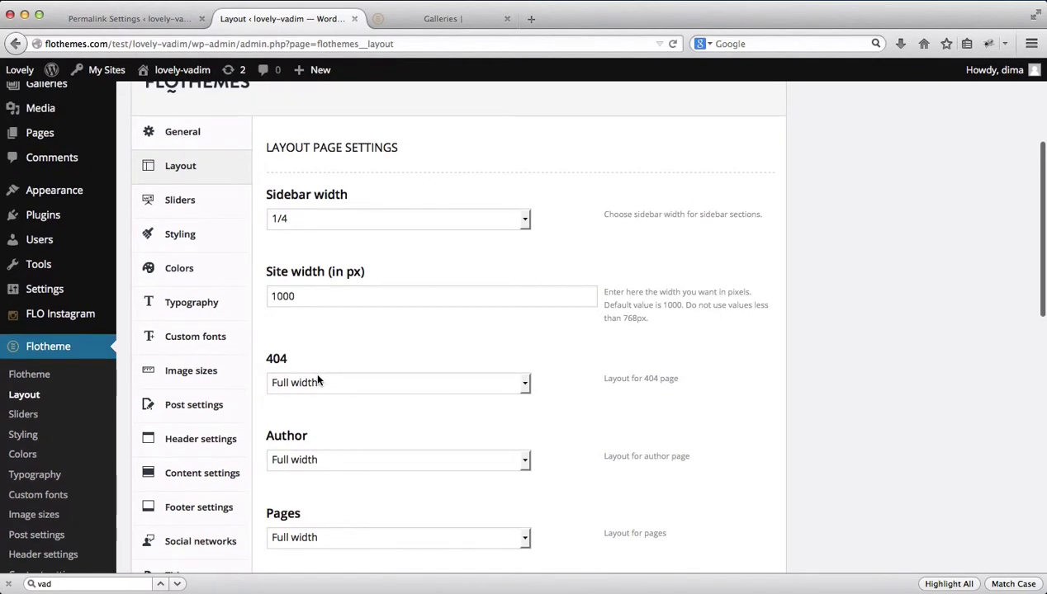
{"action": "left_click", "coordinate": [339, 383]}
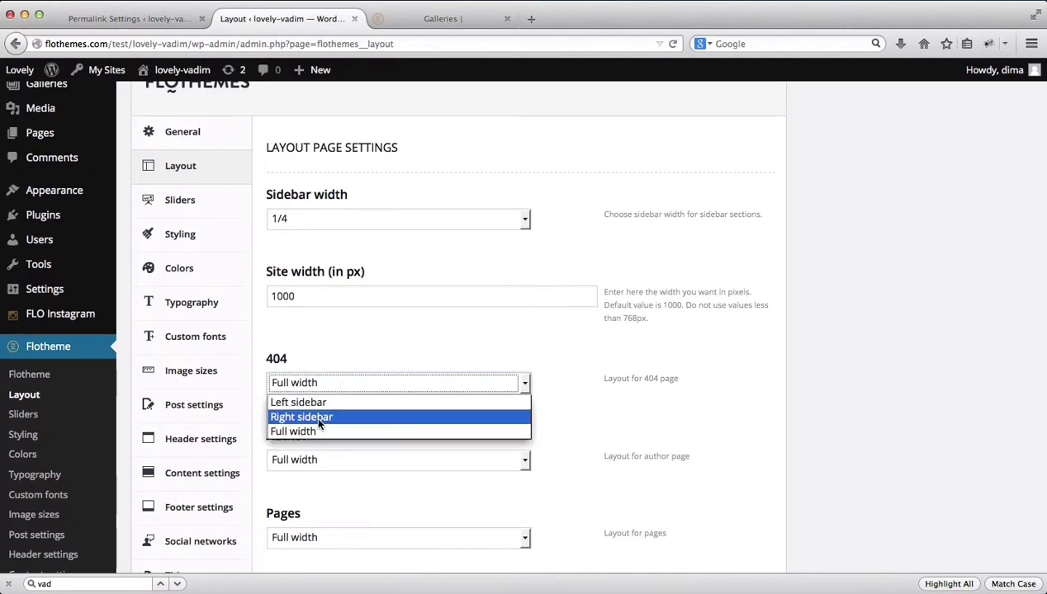
{"action": "left_click", "coordinate": [364, 336]}
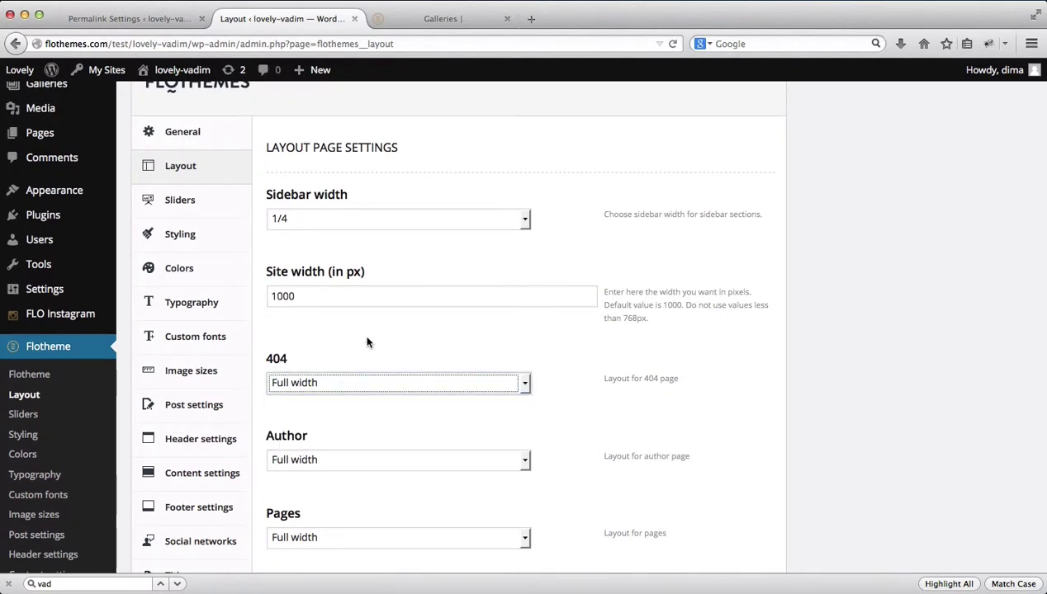
{"action": "left_click", "coordinate": [209, 200]}
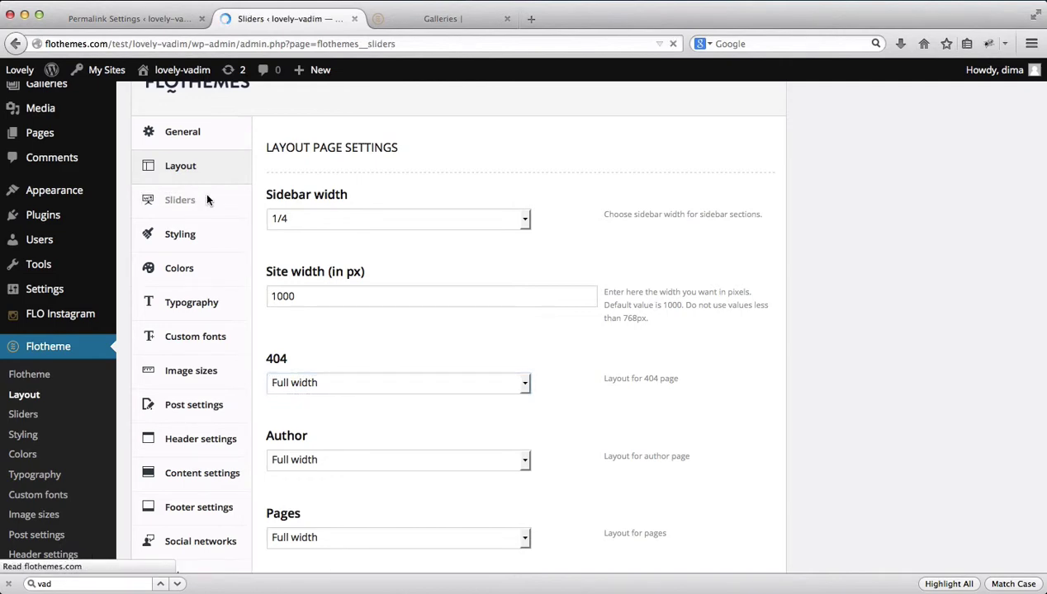
Select the slideshow type with side images and check the live site's home page.
{"action": "scroll", "coordinate": [404, 278], "scroll_direction": "down", "scroll_amount": 3}
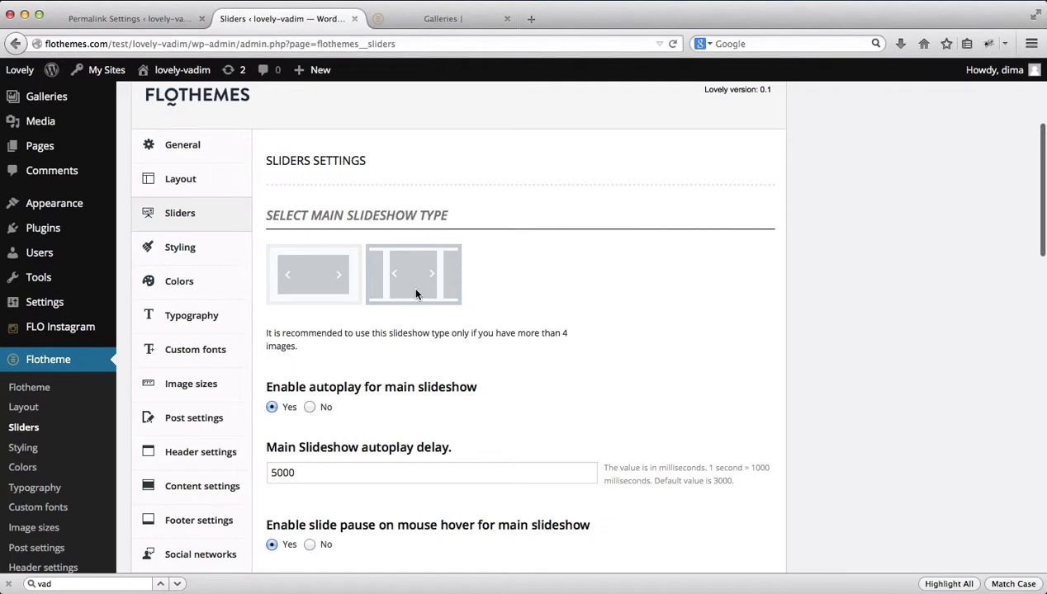
{"action": "left_click", "coordinate": [408, 252]}
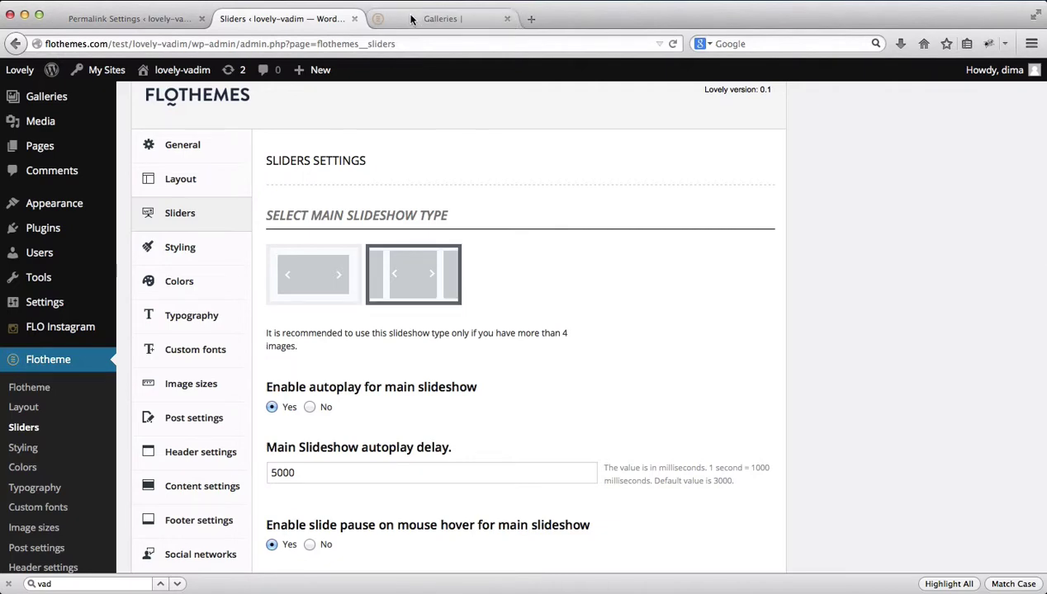
{"action": "left_click", "coordinate": [411, 18]}
{"action": "left_click", "coordinate": [194, 95]}
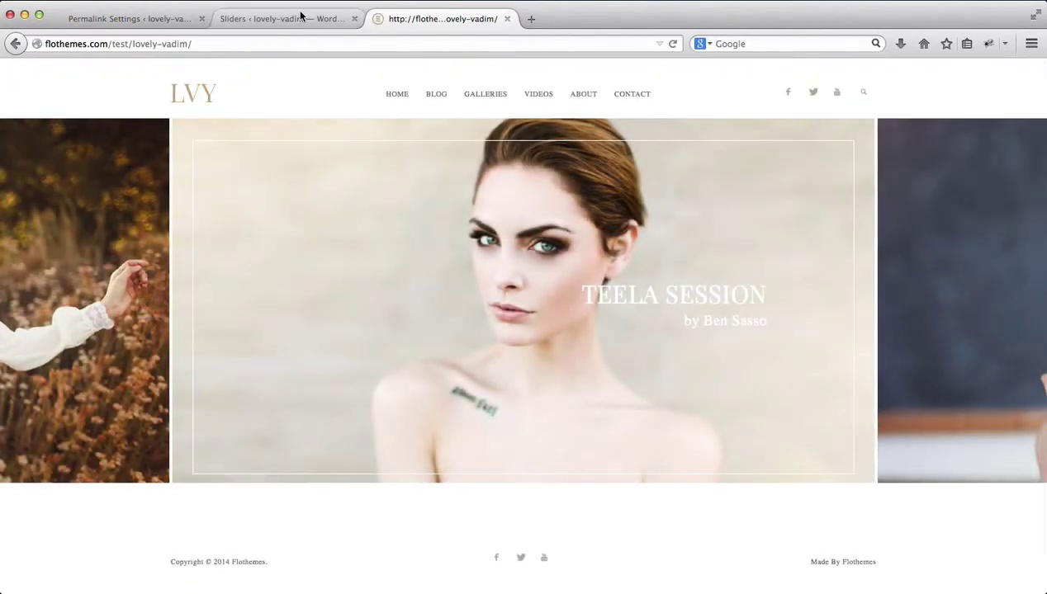
{"action": "left_click", "coordinate": [301, 15]}
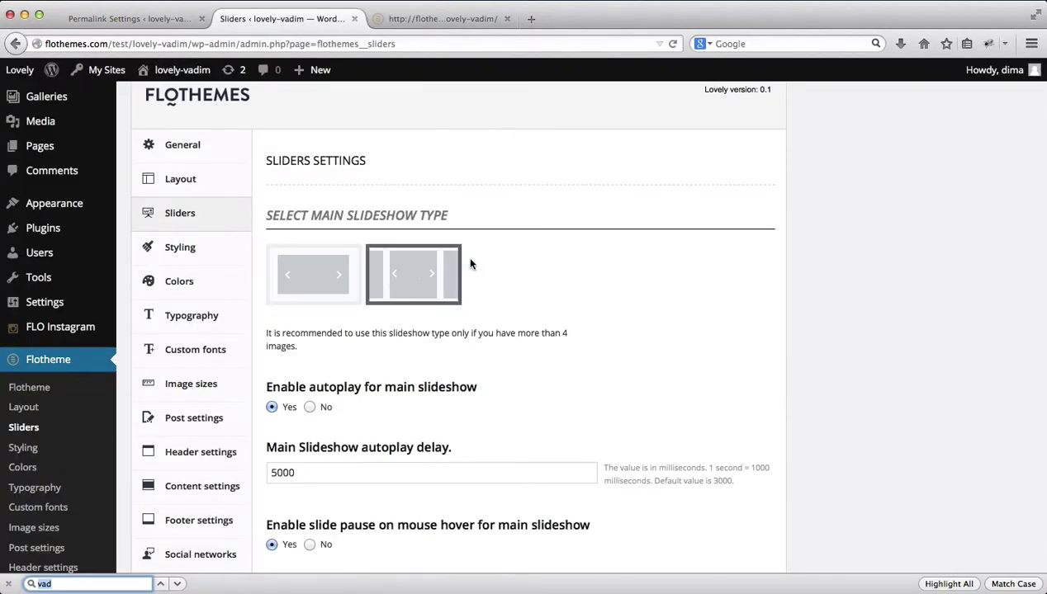
Switch to the single full-width slideshow with '< >' chevron arrows and save the slider settings.
{"action": "left_click", "coordinate": [330, 258]}
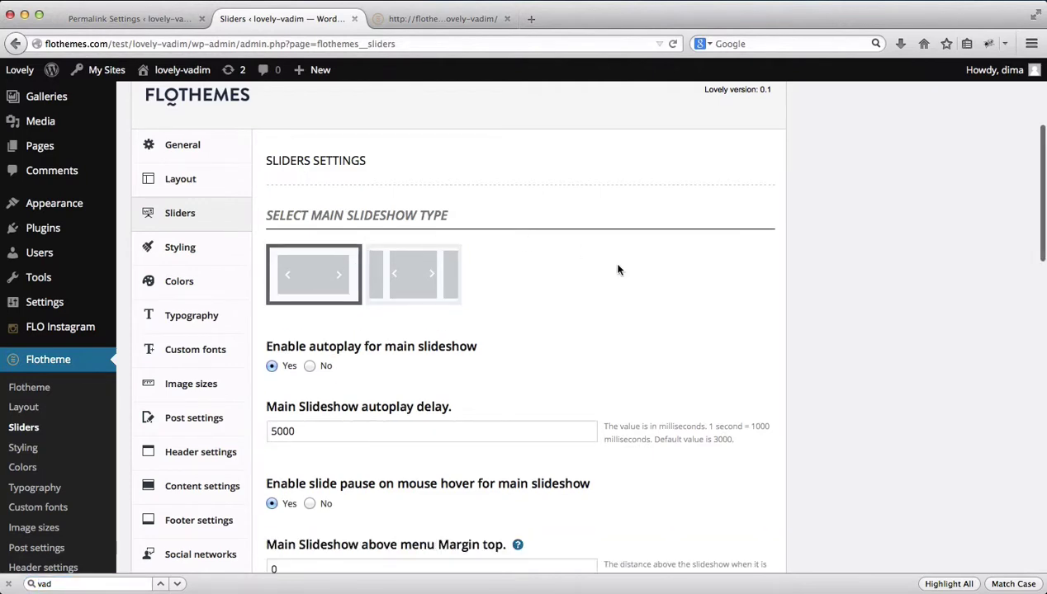
{"action": "scroll", "coordinate": [619, 270], "scroll_direction": "down", "scroll_amount": 2}
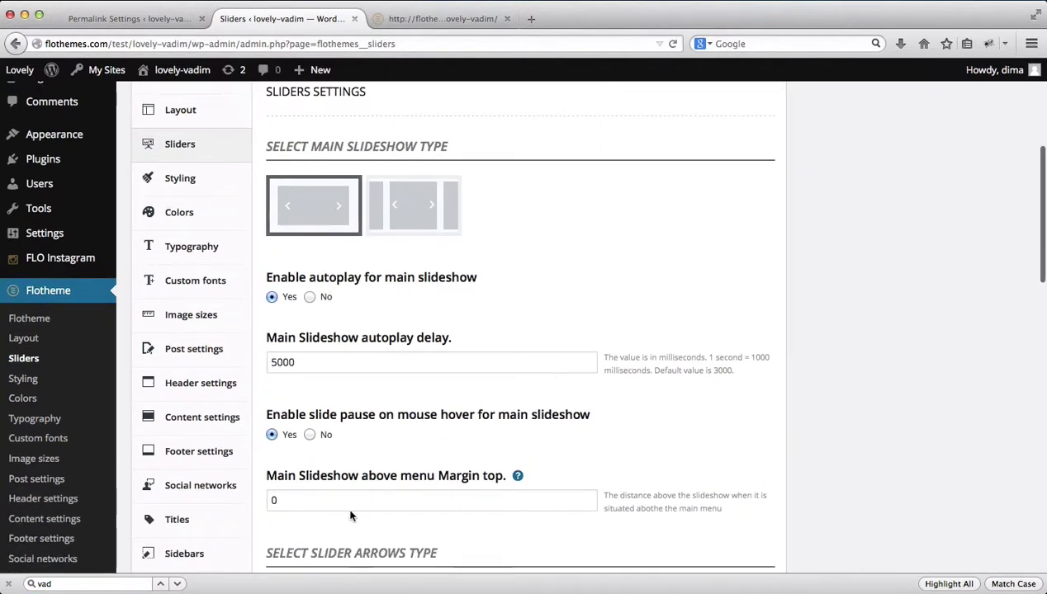
{"action": "scroll", "coordinate": [411, 315], "scroll_direction": "down", "scroll_amount": 3}
{"action": "scroll", "coordinate": [411, 316], "scroll_direction": "down", "scroll_amount": 4}
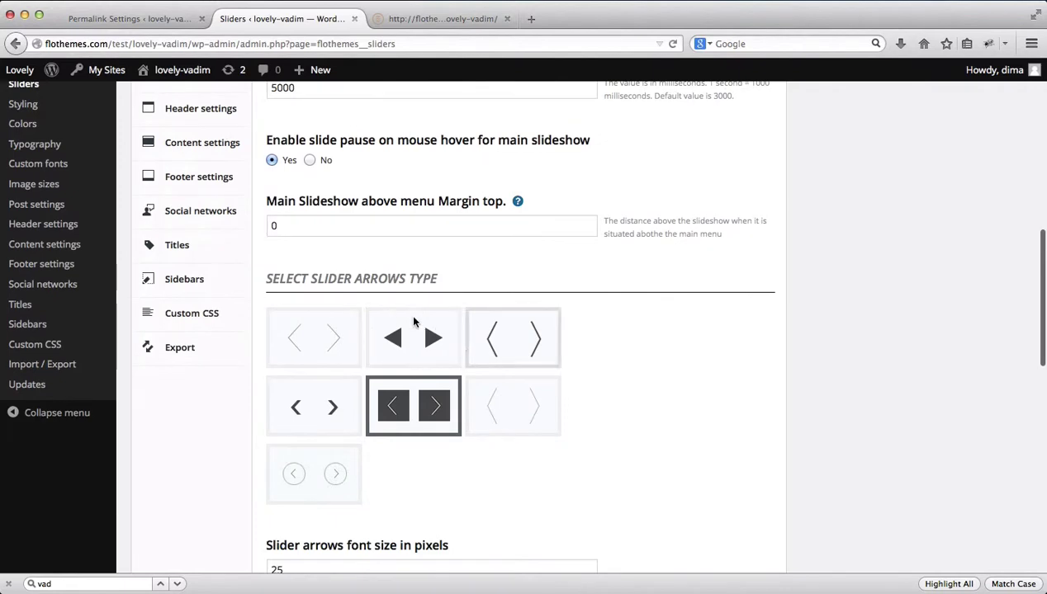
{"action": "left_click", "coordinate": [320, 405]}
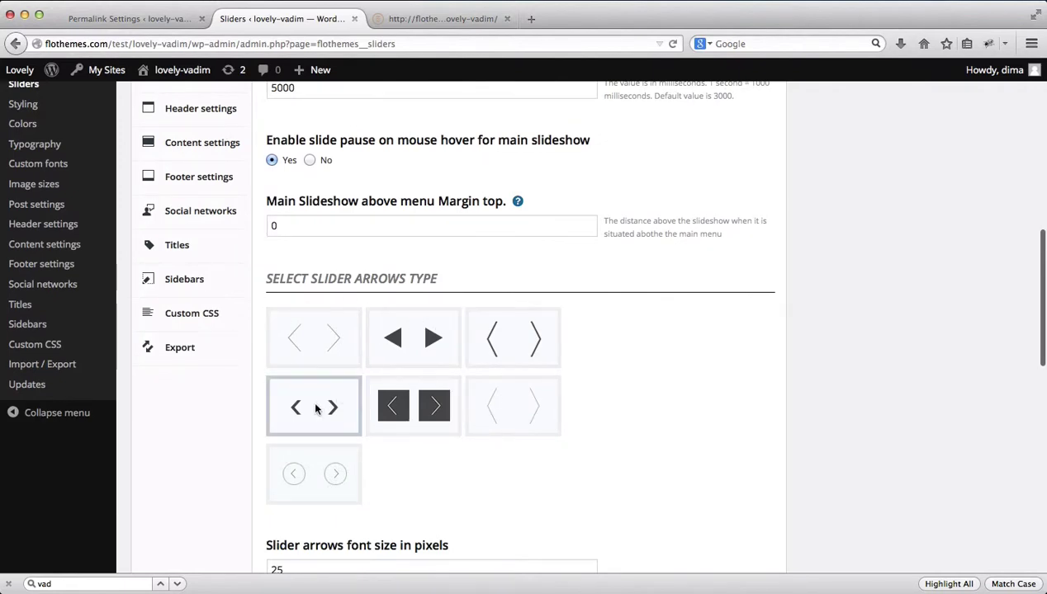
{"action": "scroll", "coordinate": [690, 271], "scroll_direction": "down", "scroll_amount": 10}
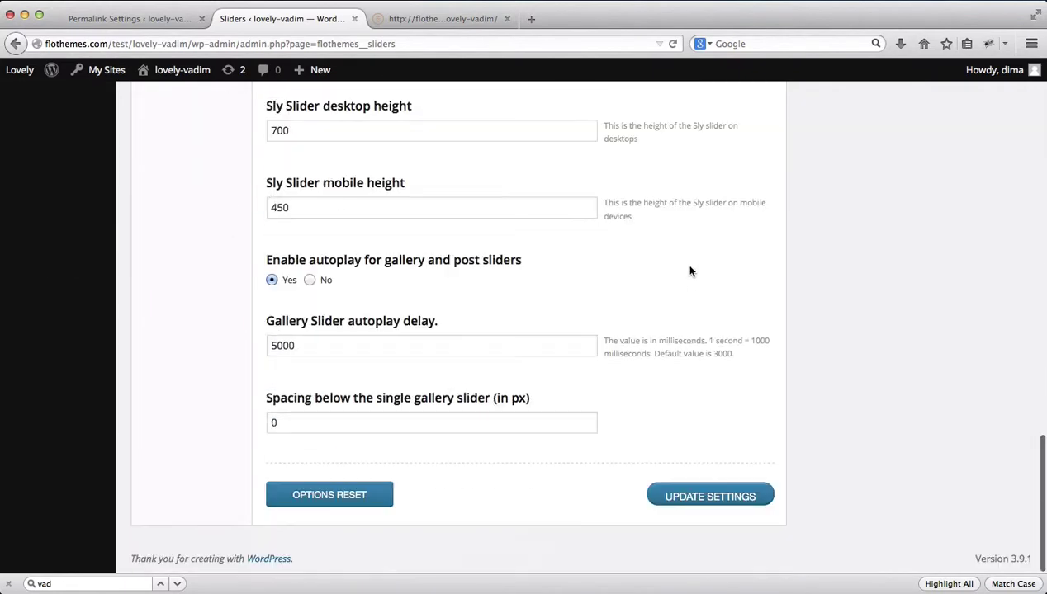
{"action": "left_click", "coordinate": [706, 496]}
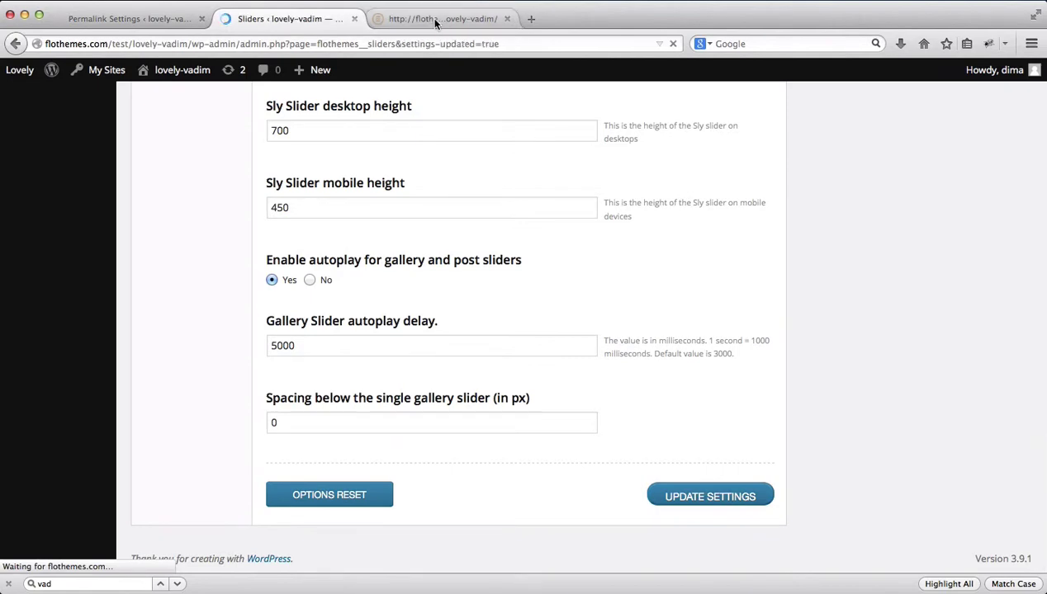
{"action": "left_click", "coordinate": [432, 20]}
Reload the live site to see the full-width slideshow, then reselect the side-images slideshow type.
{"action": "key", "text": "super+r"}
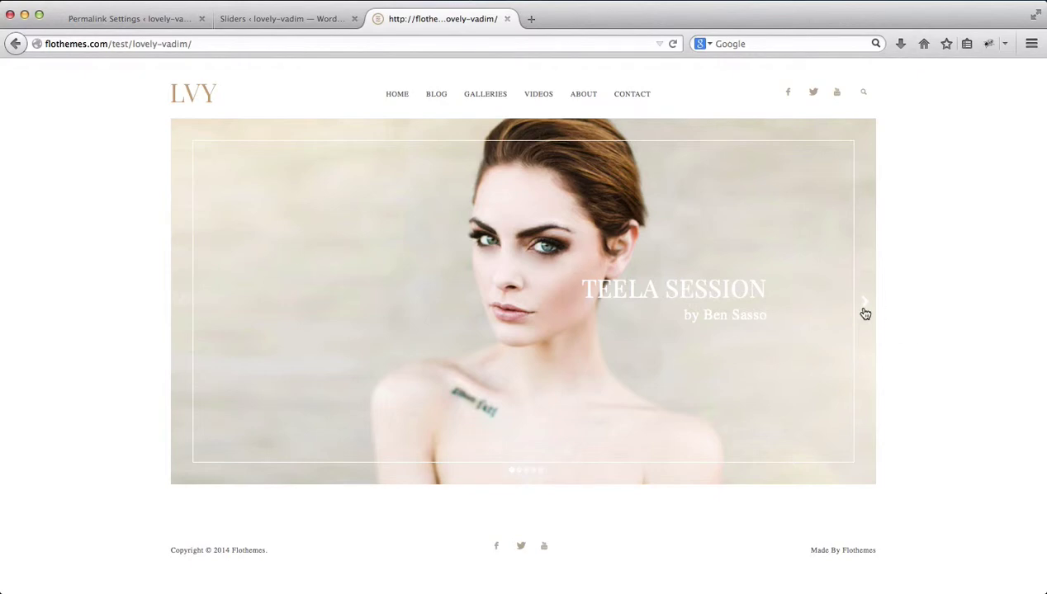
{"action": "key", "text": "ctrl+shift+Tab"}
{"action": "left_click", "coordinate": [413, 444]}
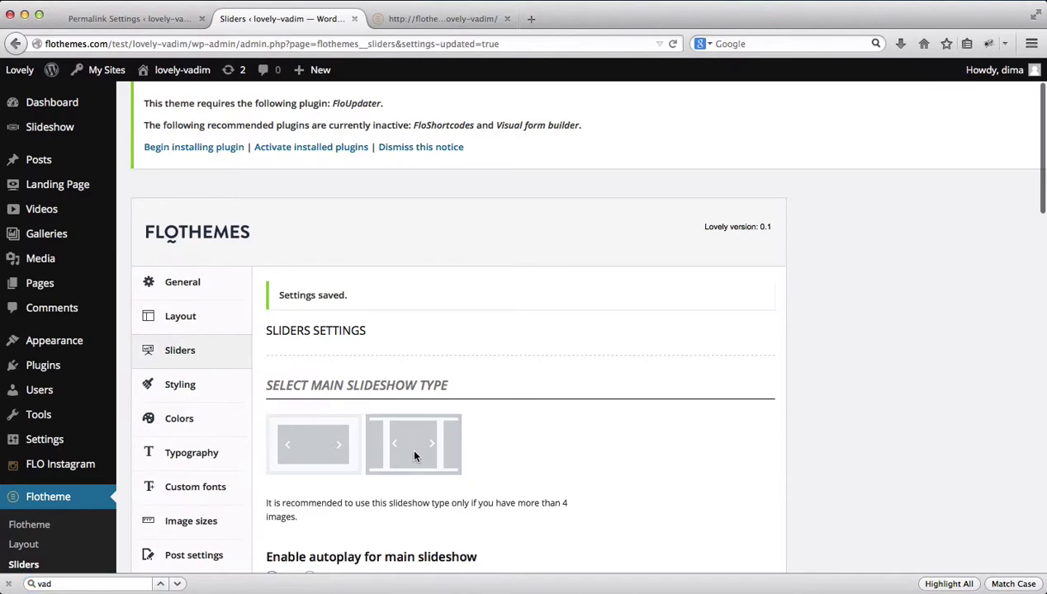
{"action": "scroll", "coordinate": [413, 450], "scroll_direction": "down", "scroll_amount": 5}
{"action": "scroll", "coordinate": [414, 457], "scroll_direction": "down", "scroll_amount": 5}
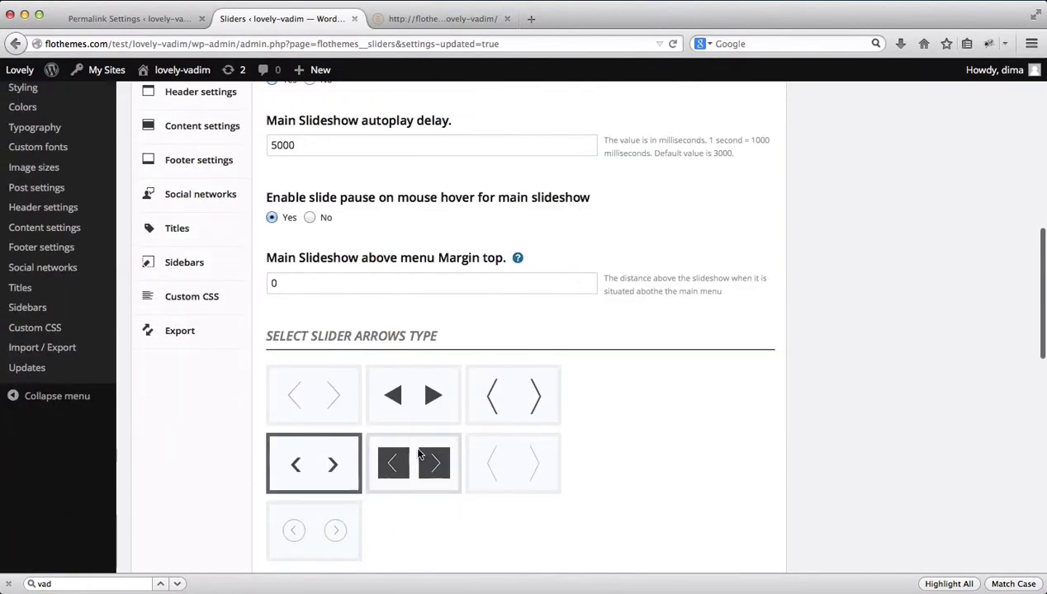
{"action": "scroll", "coordinate": [411, 322], "scroll_direction": "down", "scroll_amount": 5}
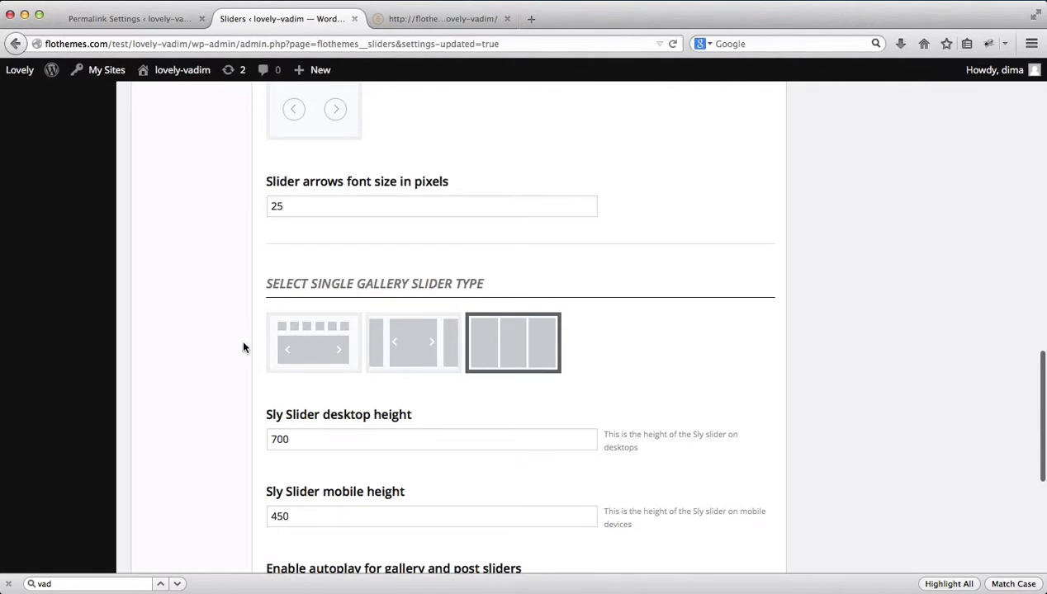
Glance at the live site, then review the Sly gallery slider heights: 700 px desktop, 450 px mobile.
{"action": "left_click", "coordinate": [413, 18]}
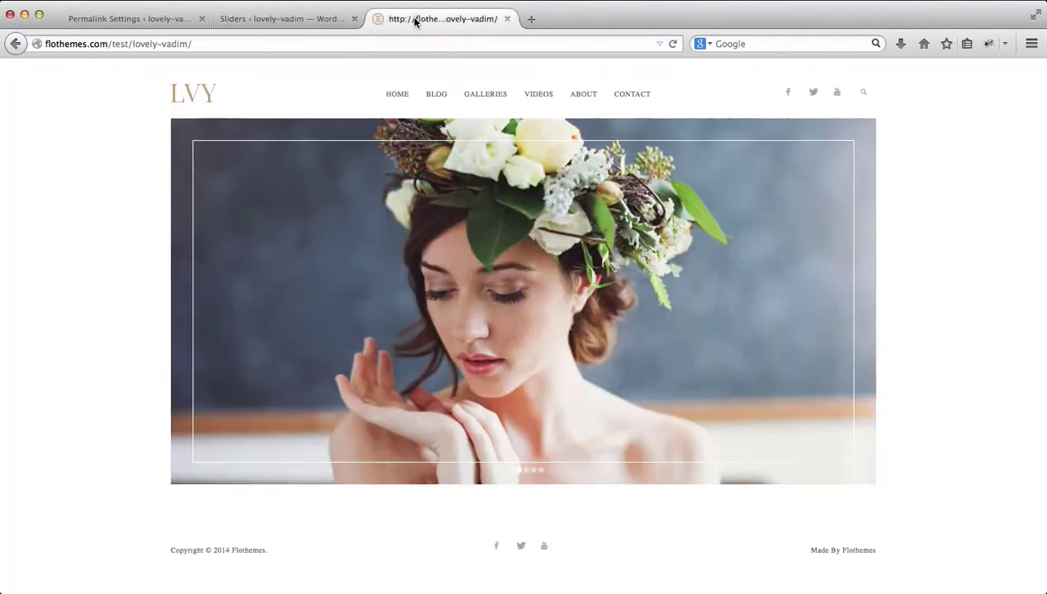
{"action": "mouse_move", "coordinate": [495, 93]}
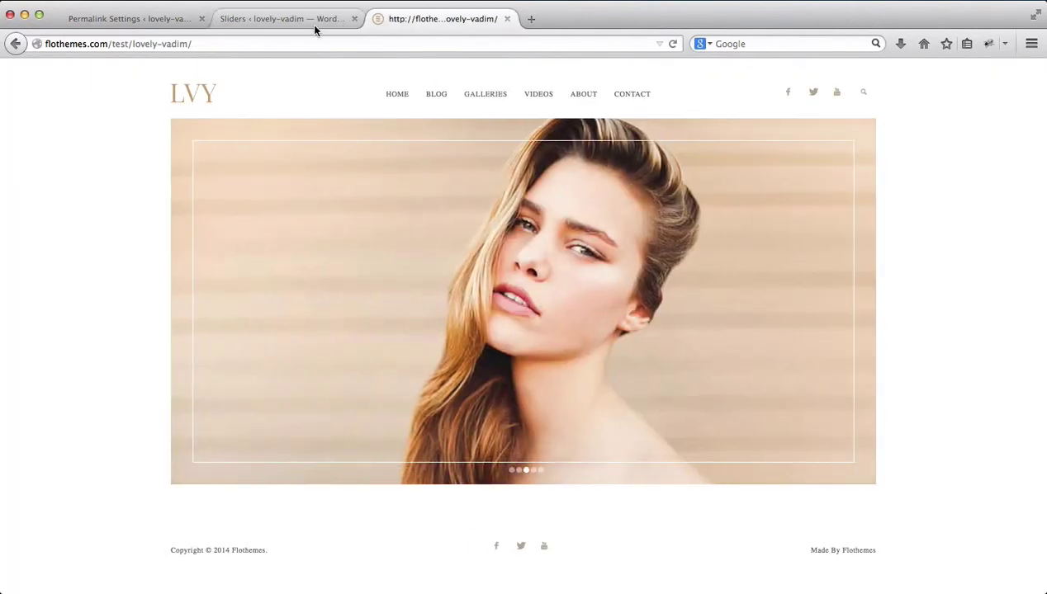
{"action": "left_click", "coordinate": [311, 18]}
{"action": "scroll", "coordinate": [512, 356], "scroll_direction": "down", "scroll_amount": 5}
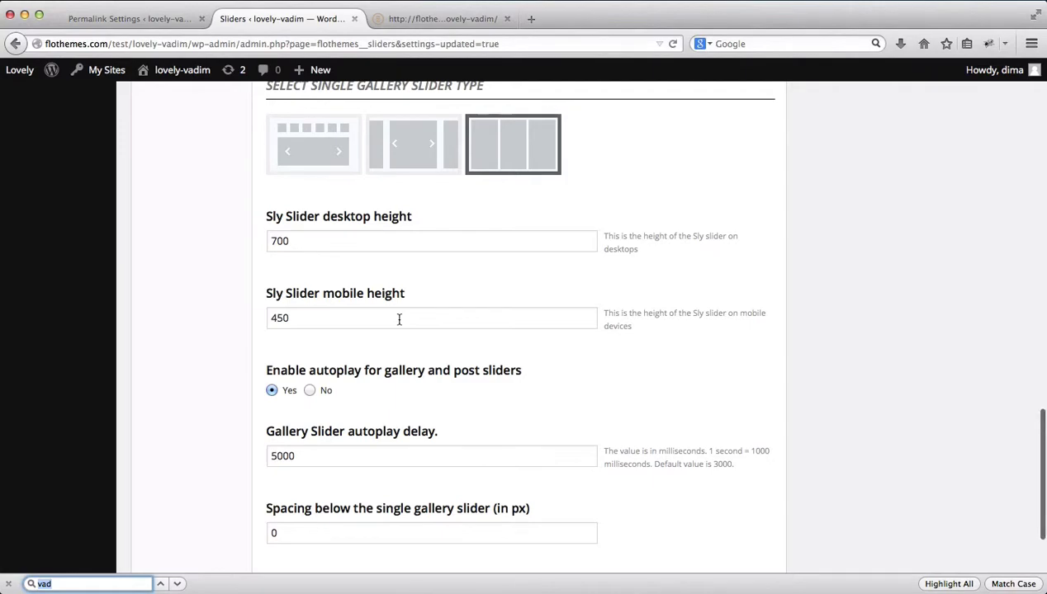
{"action": "scroll", "coordinate": [399, 320], "scroll_direction": "down", "scroll_amount": 2}
{"action": "scroll", "coordinate": [400, 322], "scroll_direction": "up", "scroll_amount": 3}
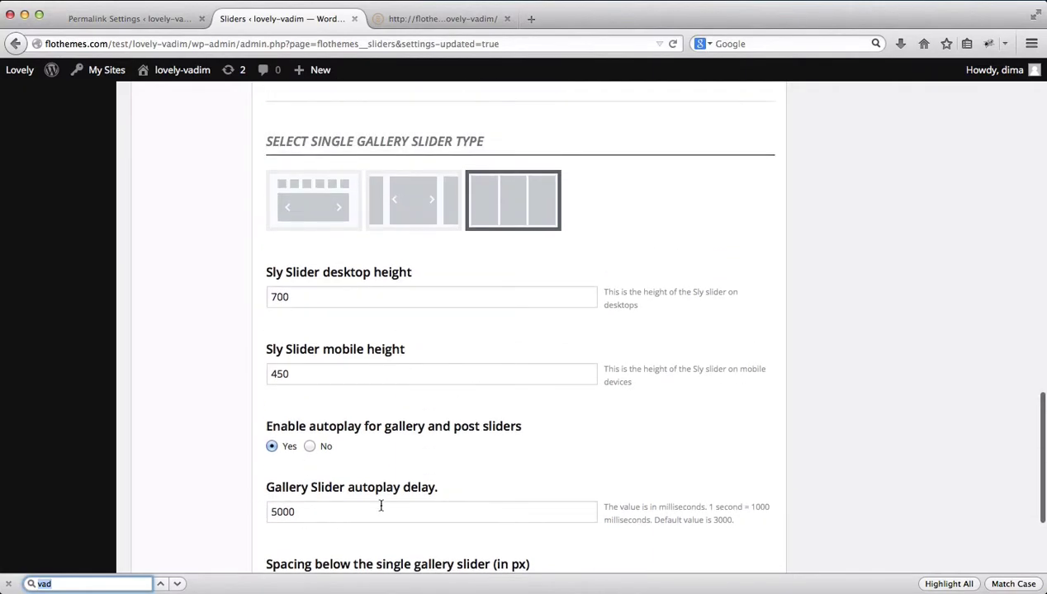
{"action": "scroll", "coordinate": [405, 459], "scroll_direction": "up", "scroll_amount": 5}
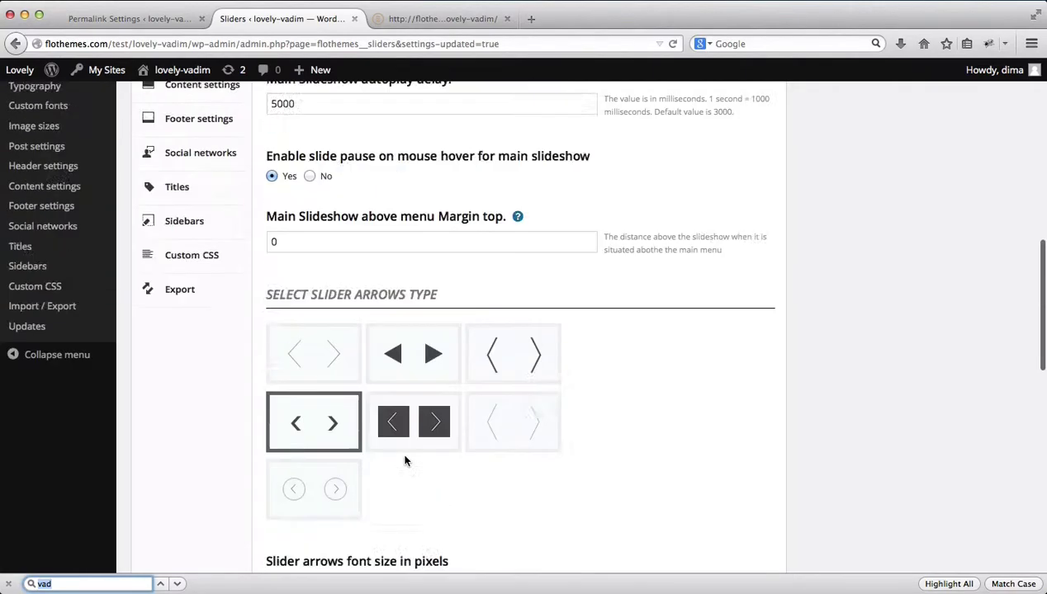
{"action": "scroll", "coordinate": [405, 461], "scroll_direction": "up", "scroll_amount": 5}
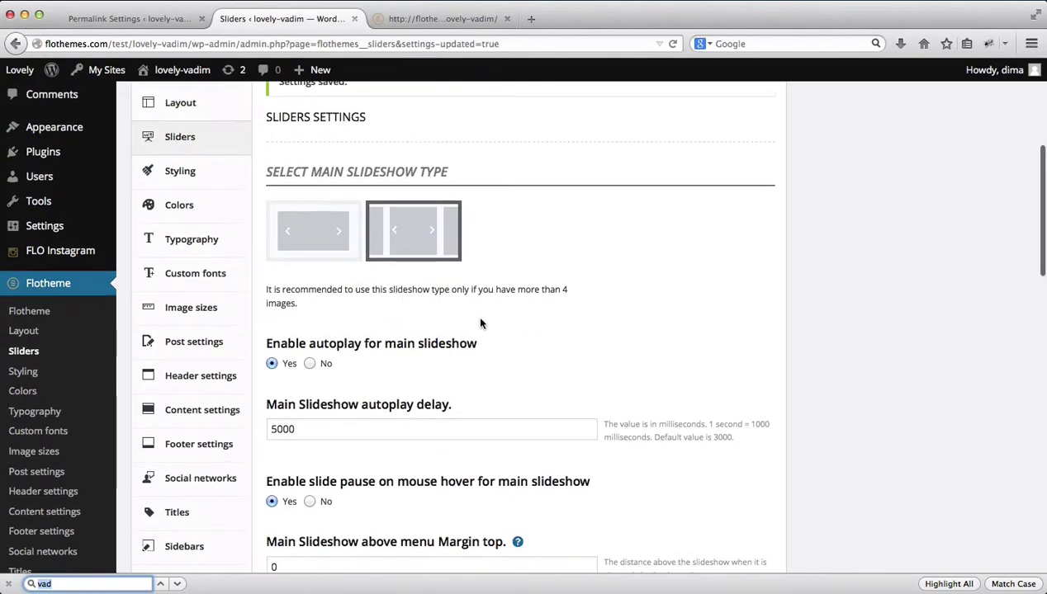
{"action": "scroll", "coordinate": [481, 323], "scroll_direction": "down", "scroll_amount": 3}
{"action": "scroll", "coordinate": [446, 361], "scroll_direction": "down", "scroll_amount": 5}
{"action": "scroll", "coordinate": [447, 360], "scroll_direction": "down", "scroll_amount": 4}
{"action": "scroll", "coordinate": [446, 360], "scroll_direction": "down", "scroll_amount": 2}
{"action": "scroll", "coordinate": [447, 360], "scroll_direction": "up", "scroll_amount": 10}
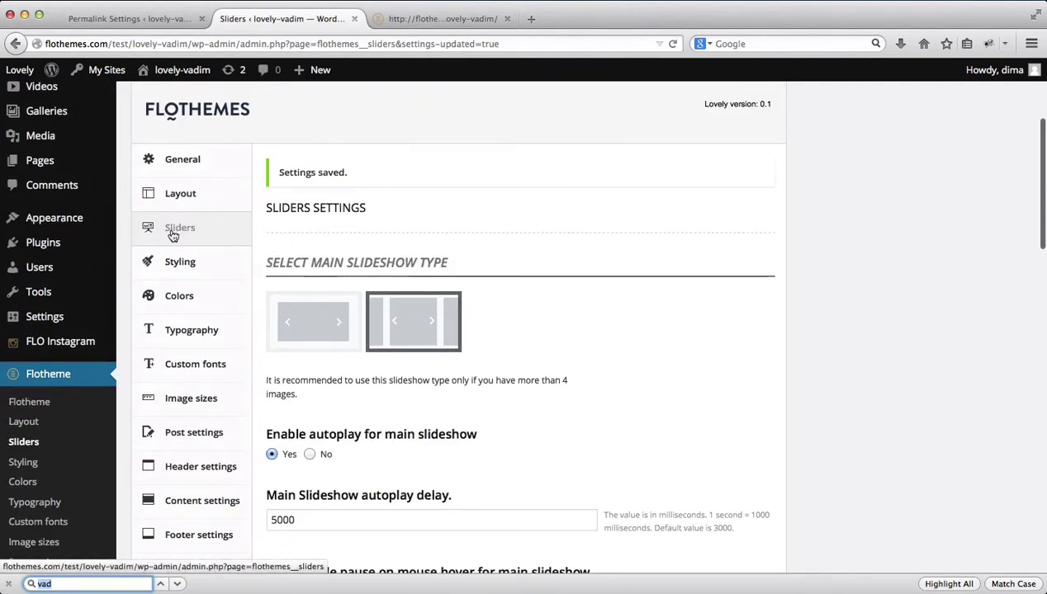
Go to the Styling settings and look over the Custom favicon field alongside the live site.
{"action": "left_click", "coordinate": [217, 263]}
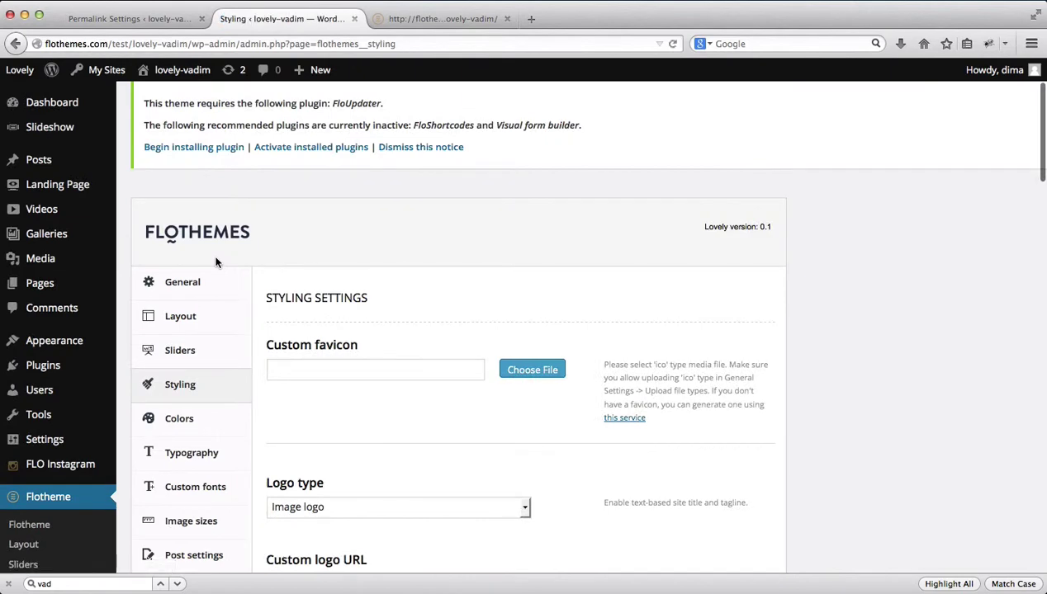
{"action": "scroll", "coordinate": [359, 299], "scroll_direction": "down", "scroll_amount": 3}
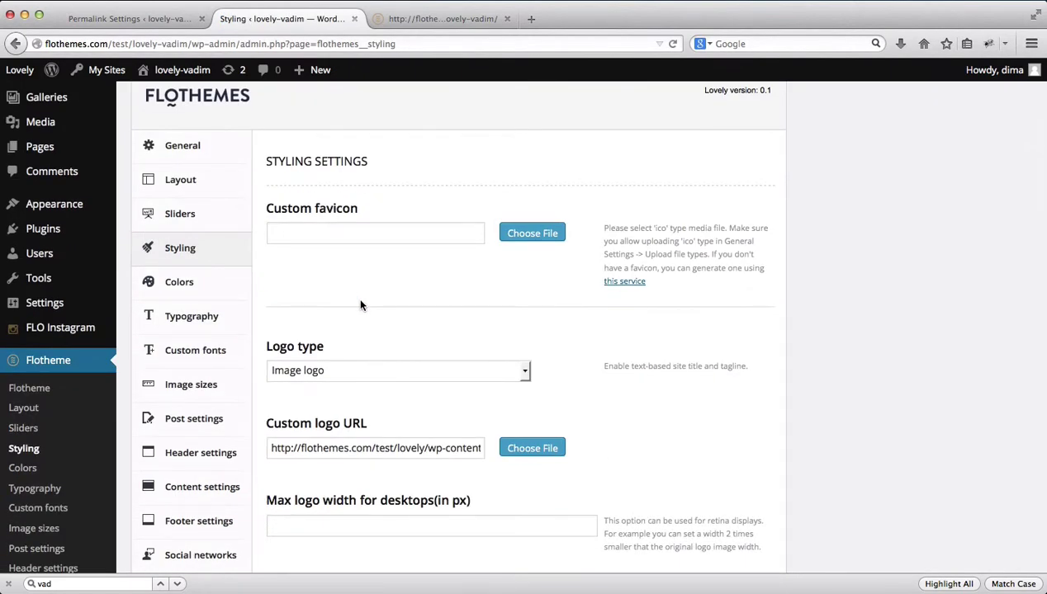
{"action": "left_click", "coordinate": [371, 229]}
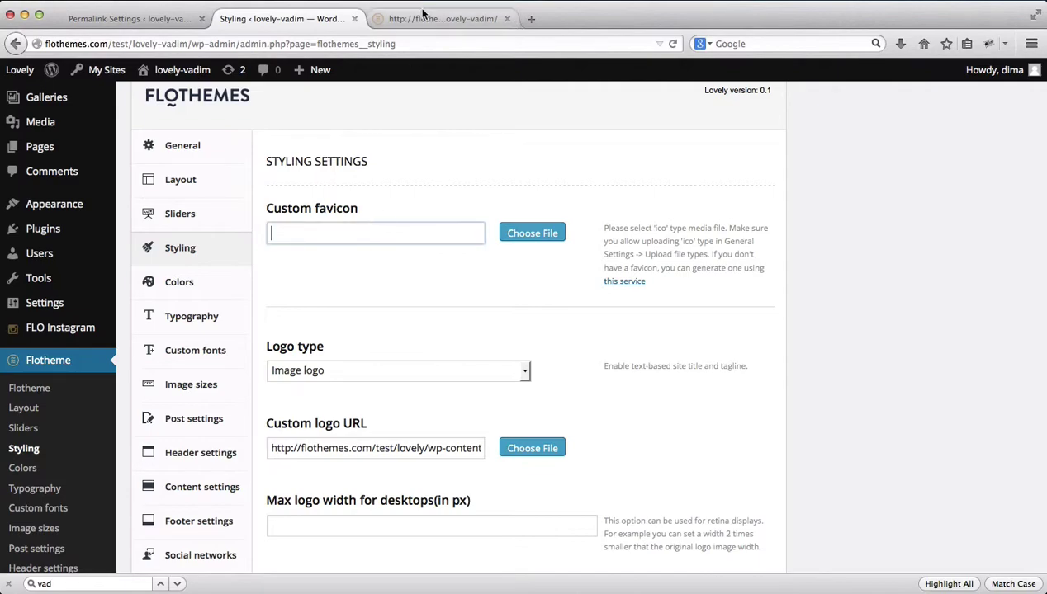
{"action": "left_click", "coordinate": [419, 18]}
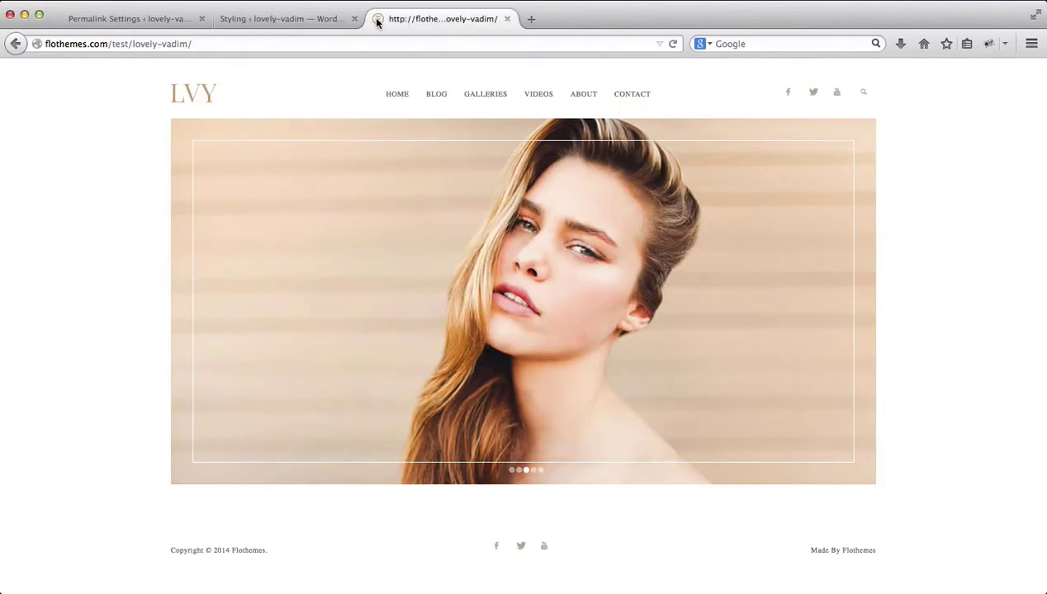
{"action": "left_click", "coordinate": [305, 20]}
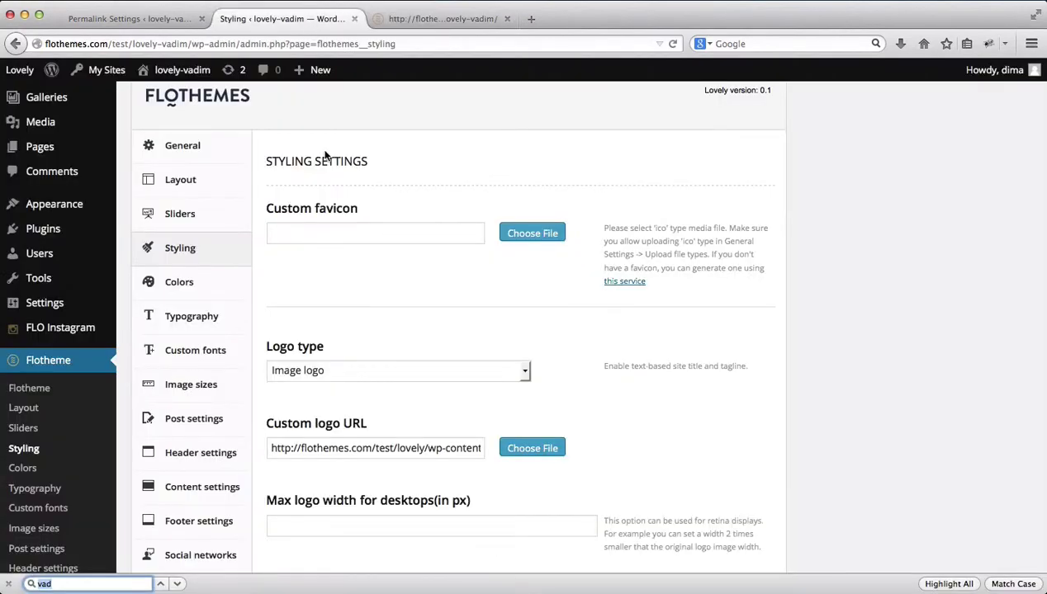
{"action": "scroll", "coordinate": [371, 336], "scroll_direction": "down", "scroll_amount": 3}
Preview the Custom logo URL's lvy.png image in a new tab, then close it.
{"action": "left_click", "coordinate": [361, 336]}
{"action": "key", "text": "super+a"}
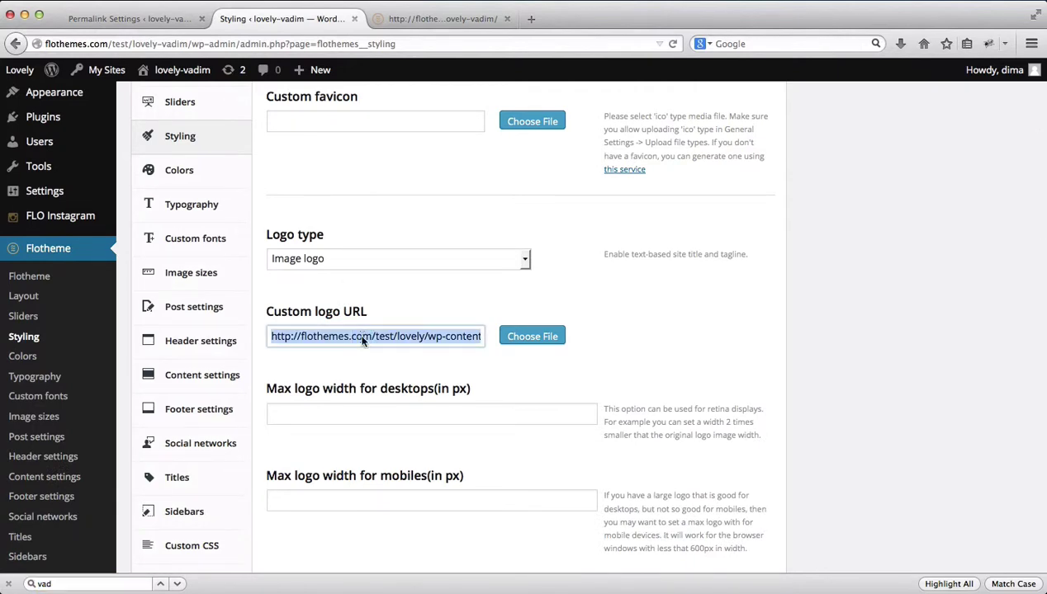
{"action": "left_click_drag", "start_coordinate": [360, 336], "coordinate": [684, 18]}
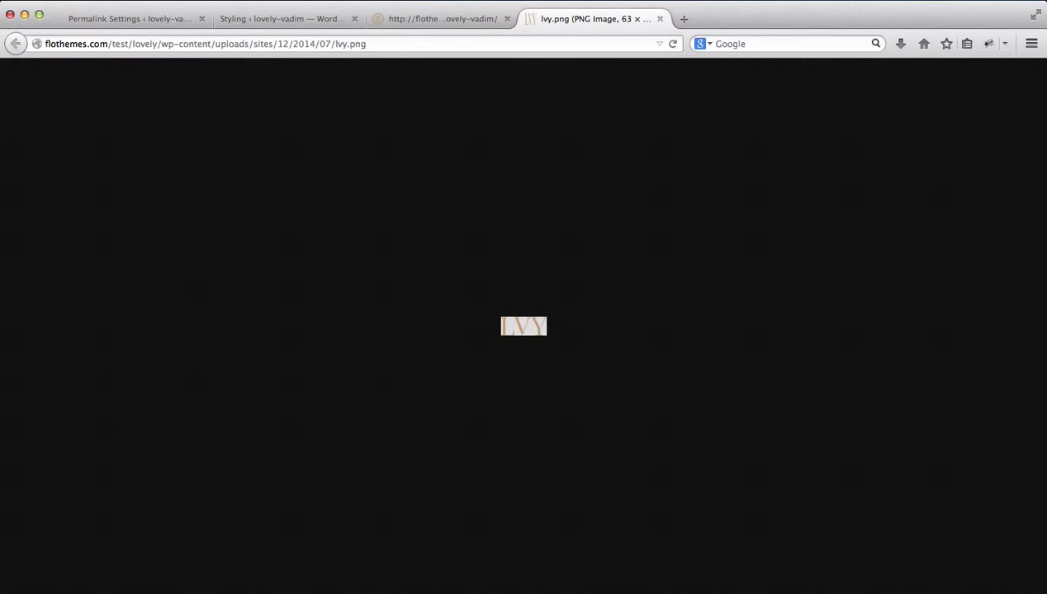
{"action": "left_click", "coordinate": [460, 22]}
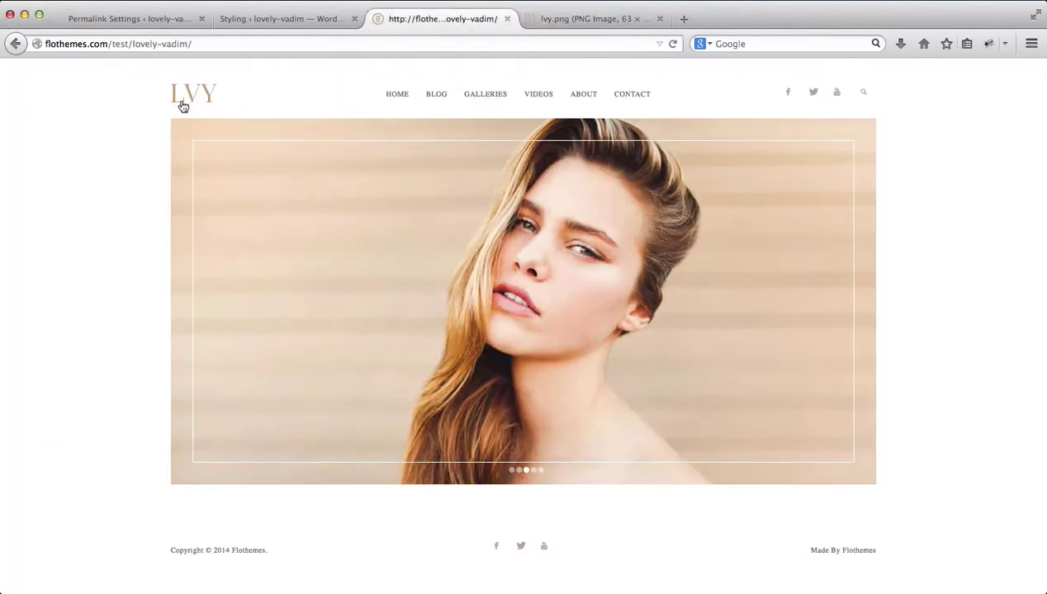
{"action": "left_click", "coordinate": [544, 20]}
{"action": "key", "text": "super+w"}
{"action": "left_click", "coordinate": [293, 23]}
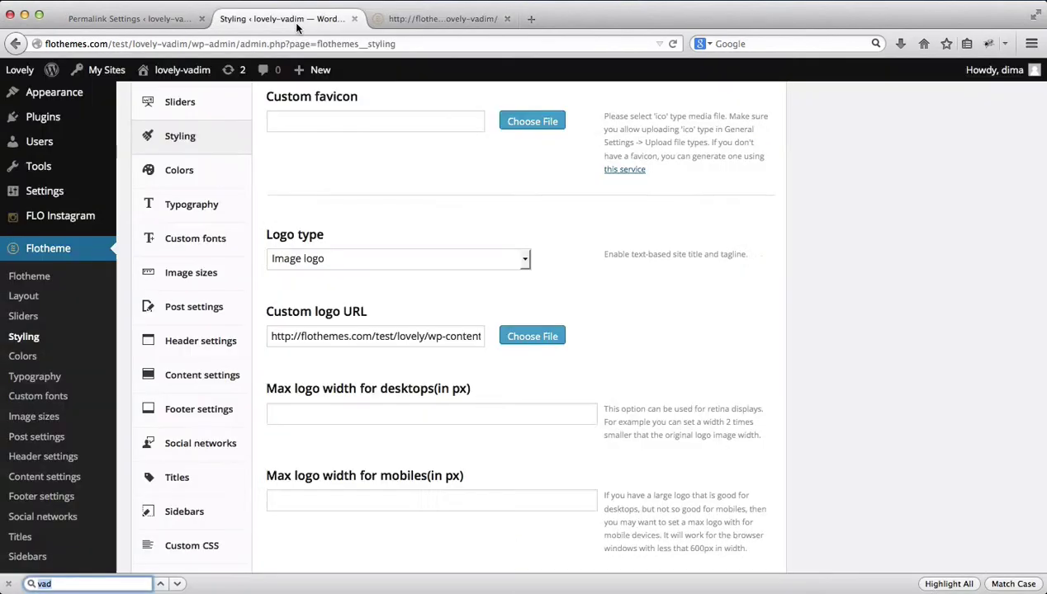
{"action": "scroll", "coordinate": [427, 336], "scroll_direction": "down", "scroll_amount": 2}
{"action": "scroll", "coordinate": [427, 336], "scroll_direction": "down", "scroll_amount": 1}
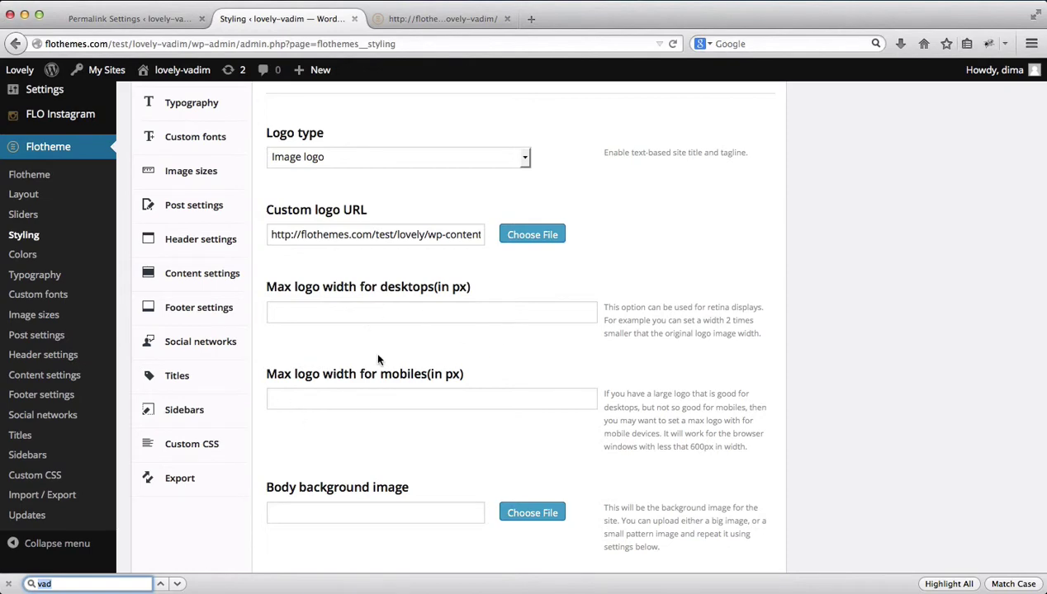
{"action": "scroll", "coordinate": [477, 353], "scroll_direction": "down", "scroll_amount": 1}
{"action": "left_click", "coordinate": [361, 318]}
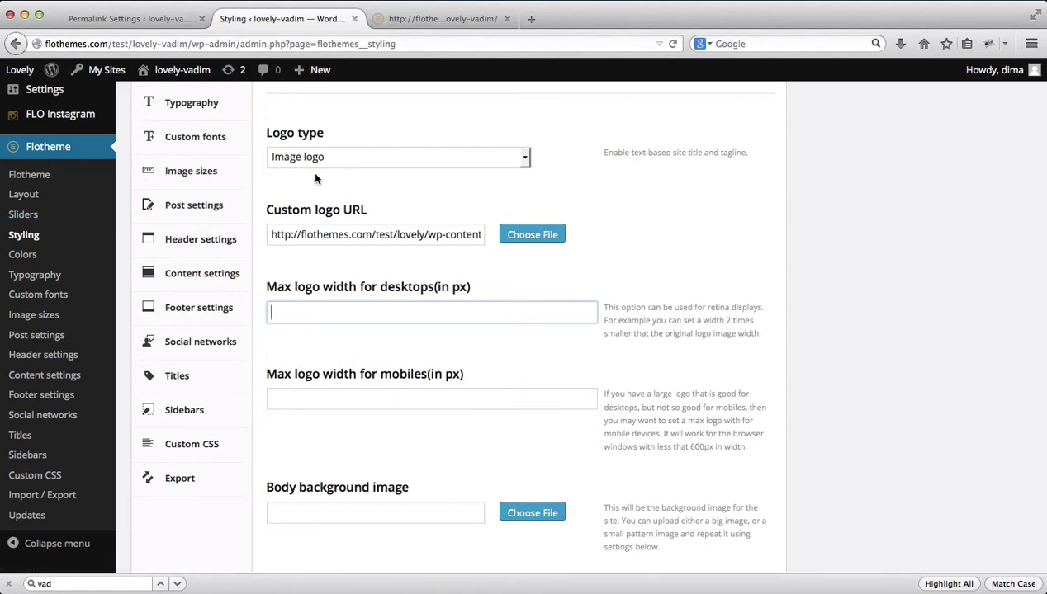
{"action": "scroll", "coordinate": [392, 322], "scroll_direction": "down", "scroll_amount": 2}
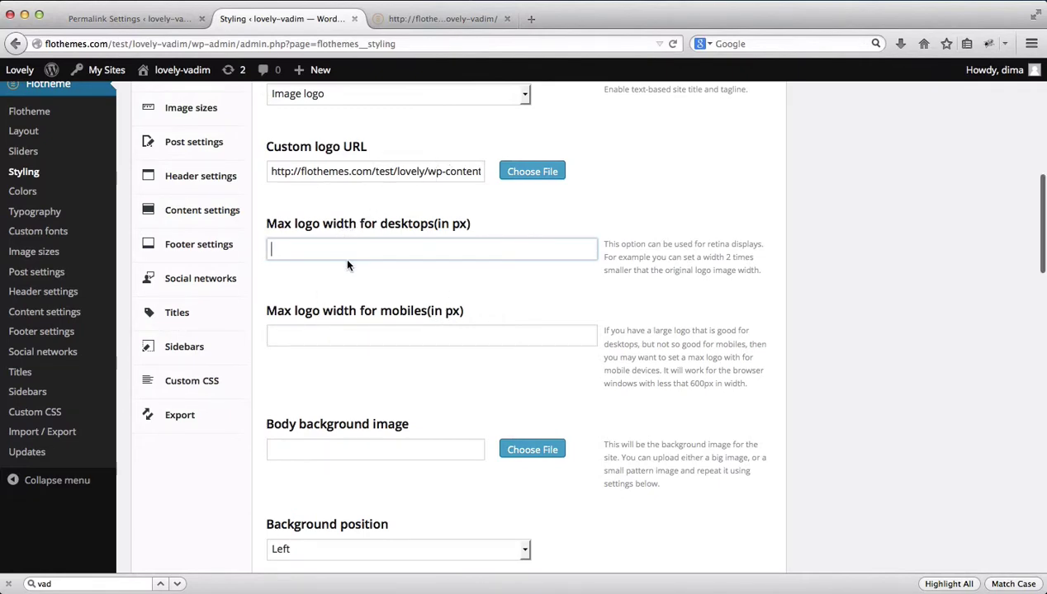
{"action": "scroll", "coordinate": [358, 285], "scroll_direction": "down", "scroll_amount": 3}
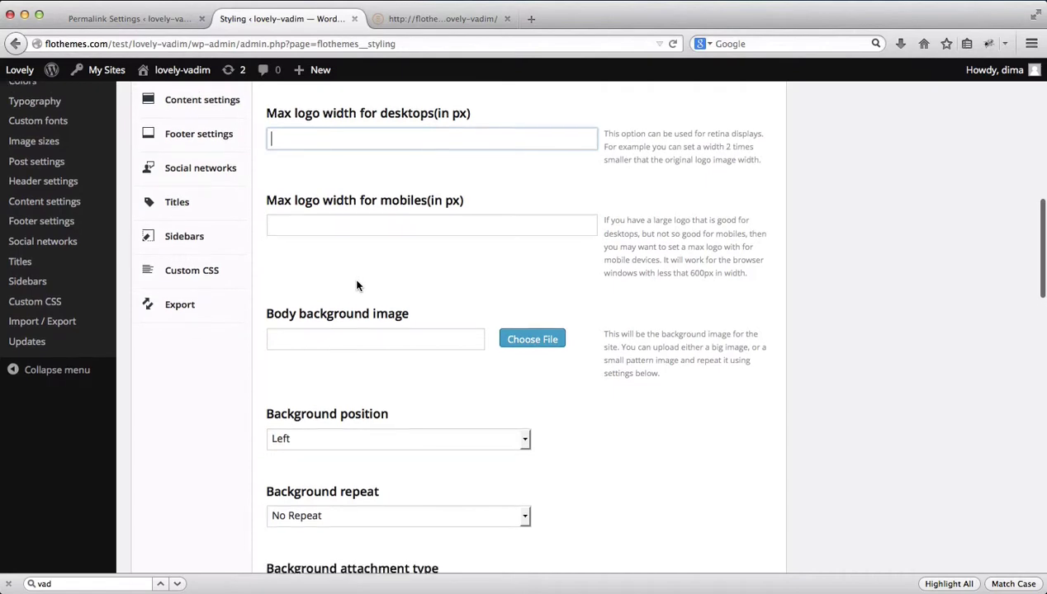
{"action": "scroll", "coordinate": [357, 286], "scroll_direction": "down", "scroll_amount": 2}
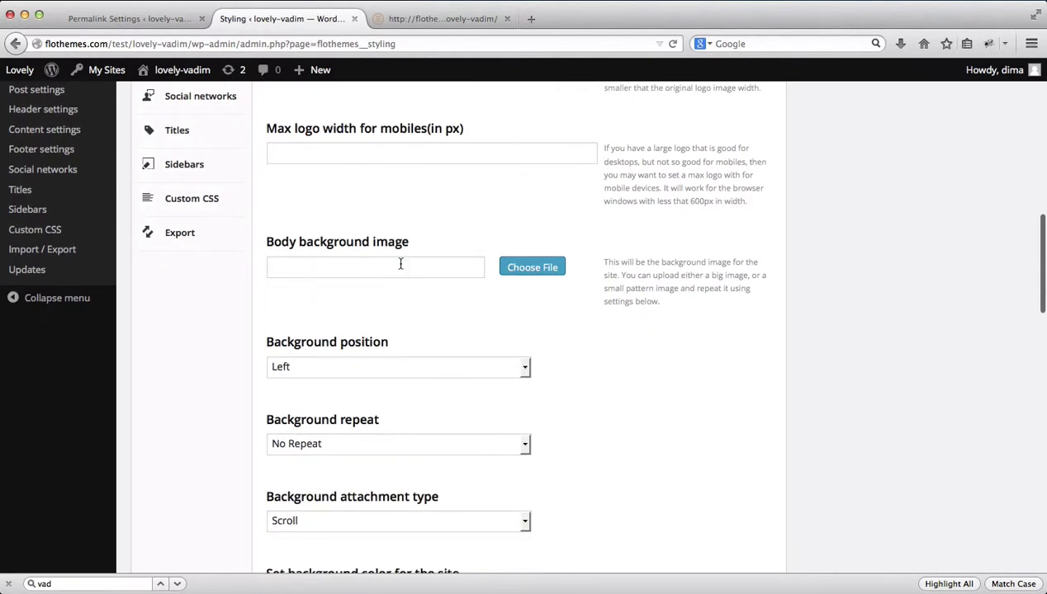
Set website-background-pattern.jpg as the body background image and save the styling settings.
{"action": "scroll", "coordinate": [396, 261], "scroll_direction": "down", "scroll_amount": 1}
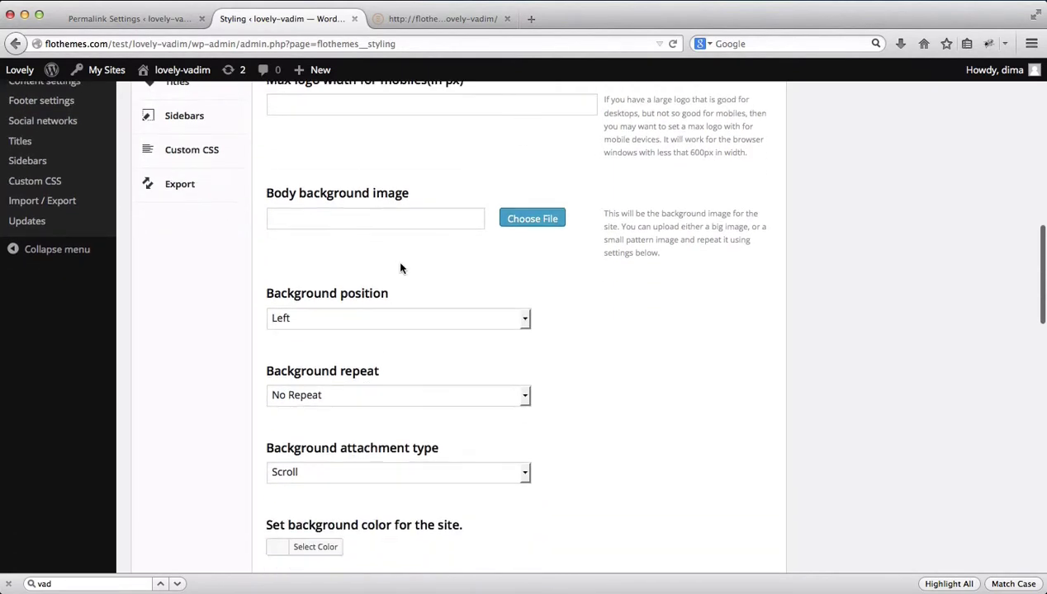
{"action": "left_click", "coordinate": [512, 222]}
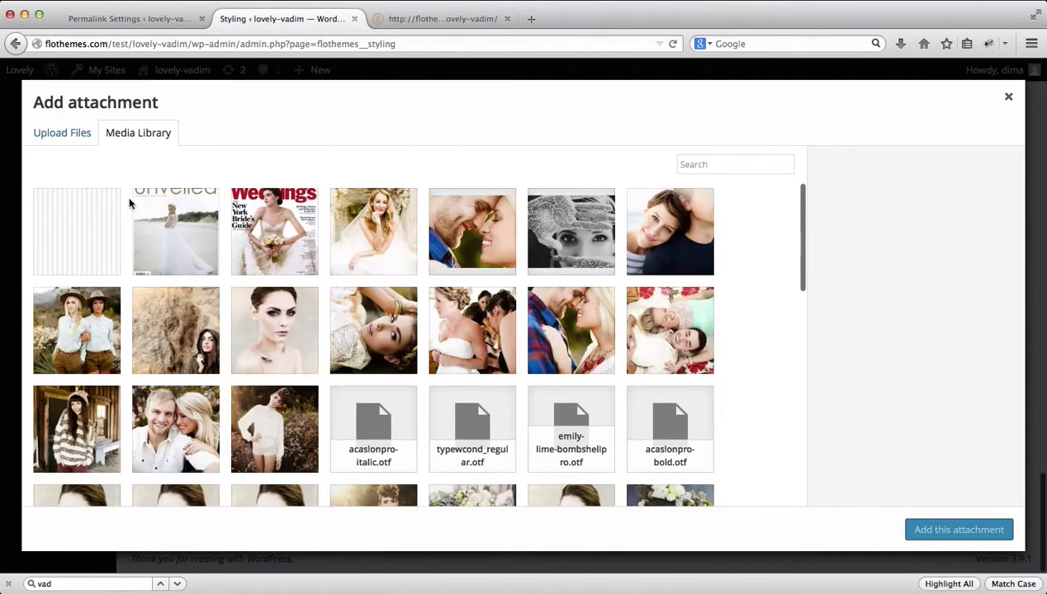
{"action": "left_click", "coordinate": [75, 218]}
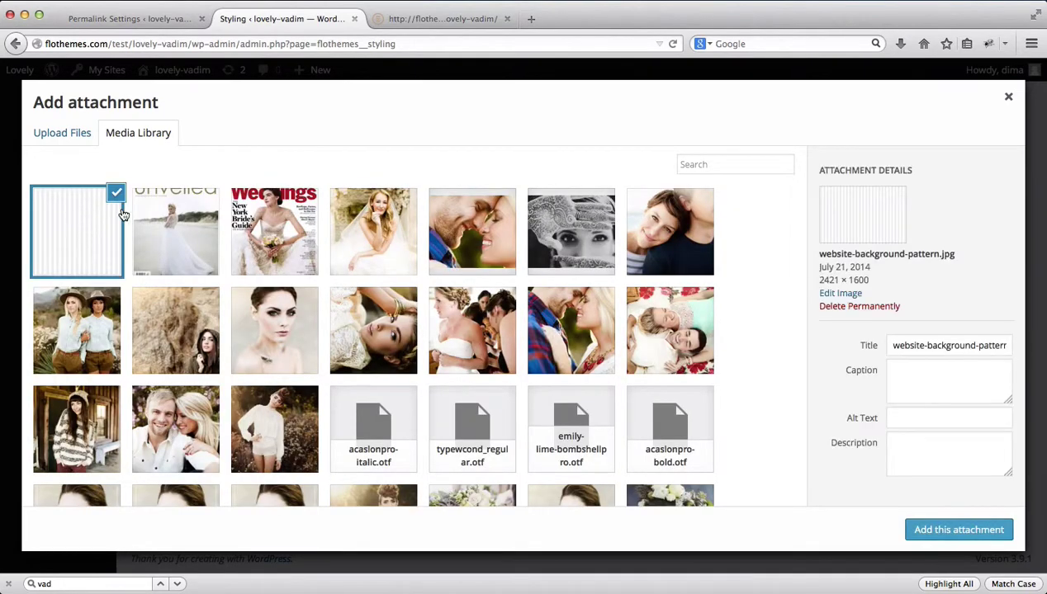
{"action": "left_click", "coordinate": [932, 530]}
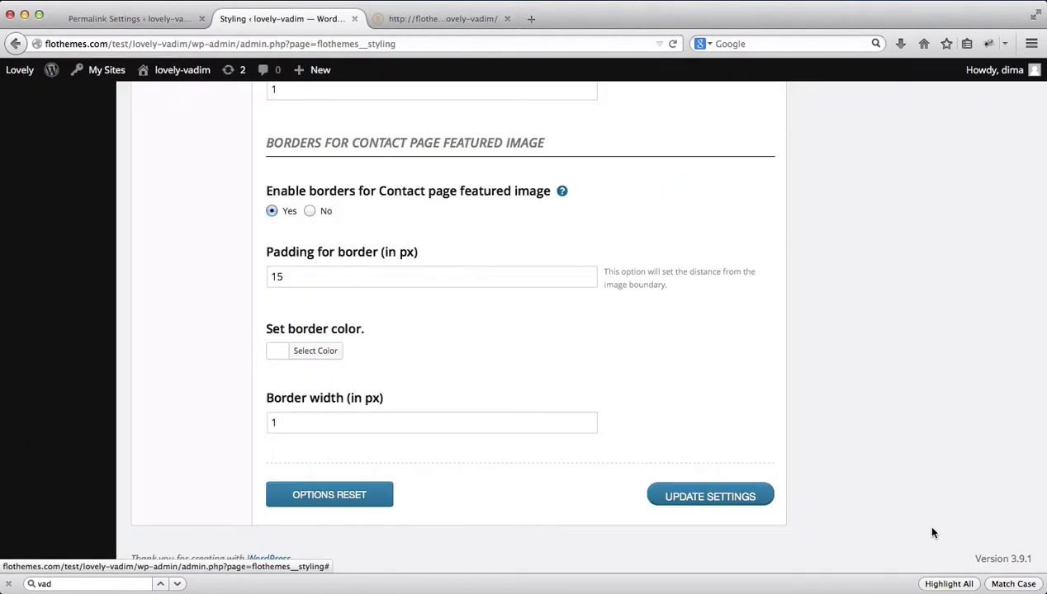
{"action": "left_click", "coordinate": [685, 498]}
Reload the live site to see the new striped background.
{"action": "key", "text": "ctrl+Tab"}
{"action": "key", "text": "super+r"}
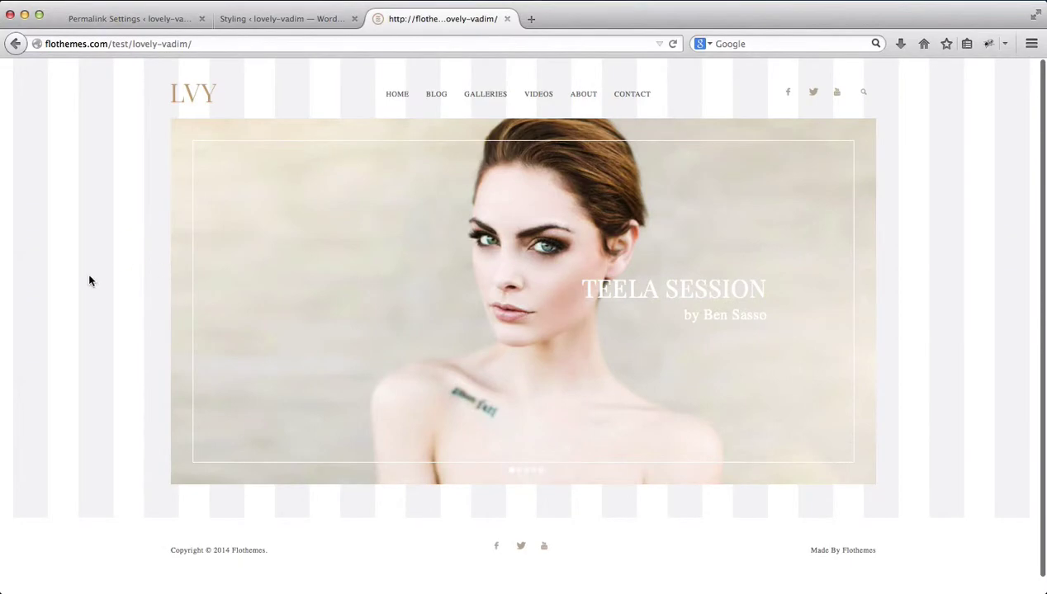
{"action": "scroll", "coordinate": [106, 382], "scroll_direction": "down", "scroll_amount": 1}
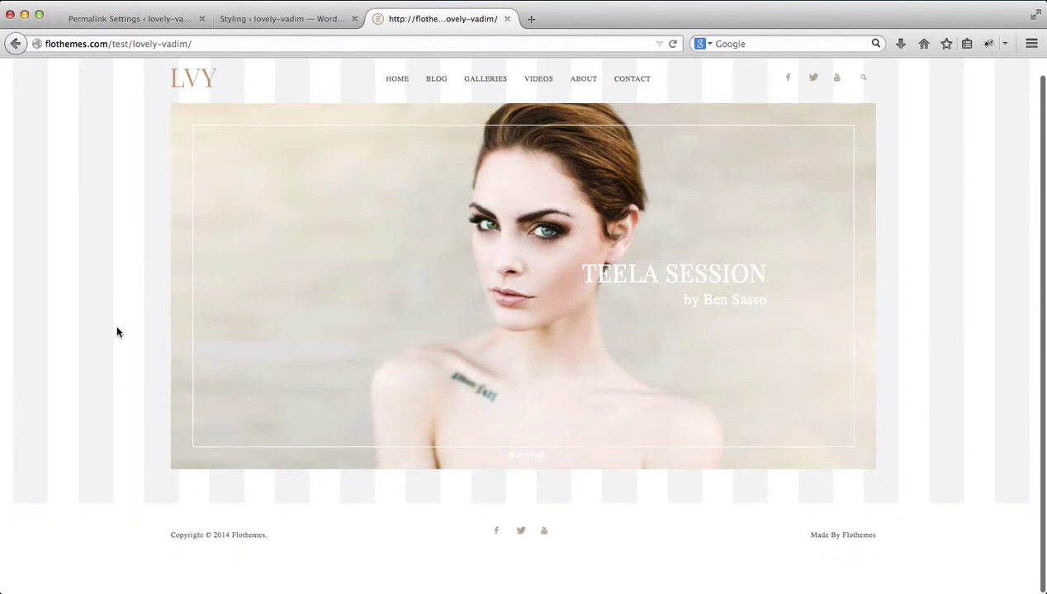
Scroll to the Styling background options, comparing with the live front page in between.
{"action": "left_click", "coordinate": [270, 22]}
{"action": "scroll", "coordinate": [443, 251], "scroll_direction": "down", "scroll_amount": 5}
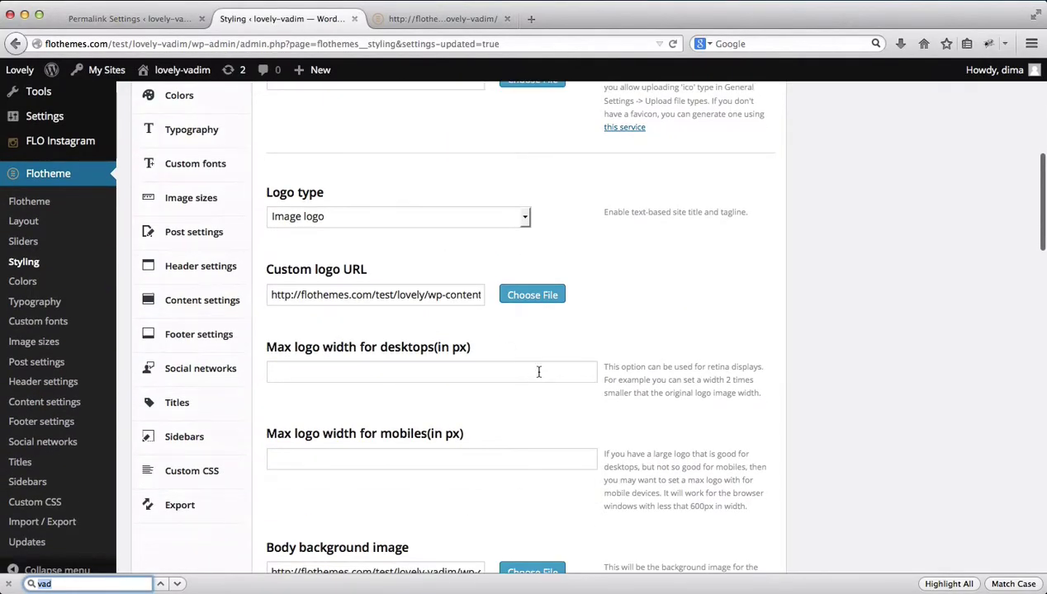
{"action": "scroll", "coordinate": [537, 369], "scroll_direction": "down", "scroll_amount": 4}
{"action": "scroll", "coordinate": [549, 334], "scroll_direction": "down", "scroll_amount": 3}
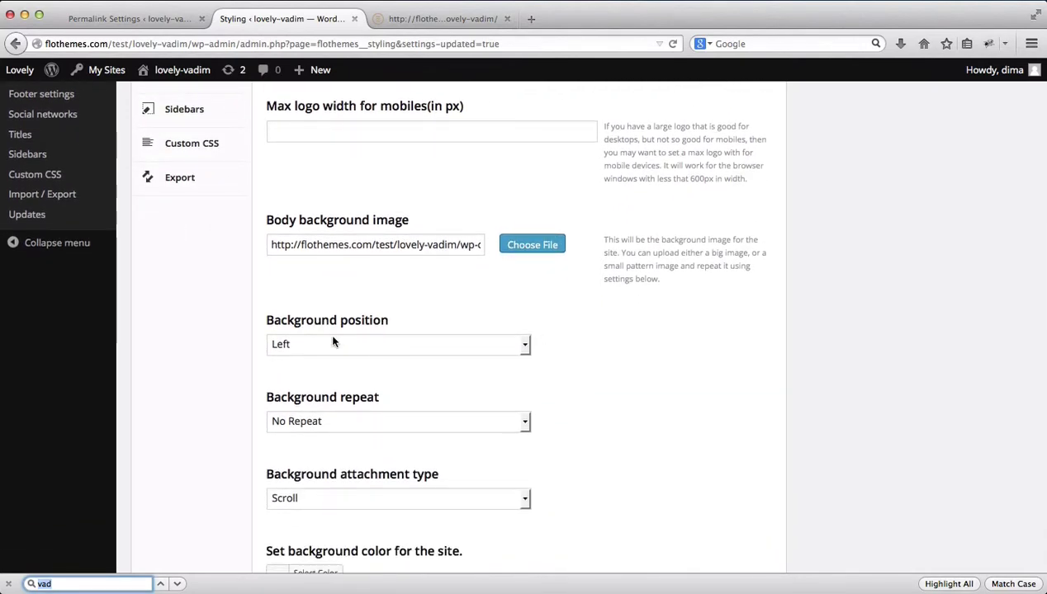
{"action": "left_click", "coordinate": [429, 16]}
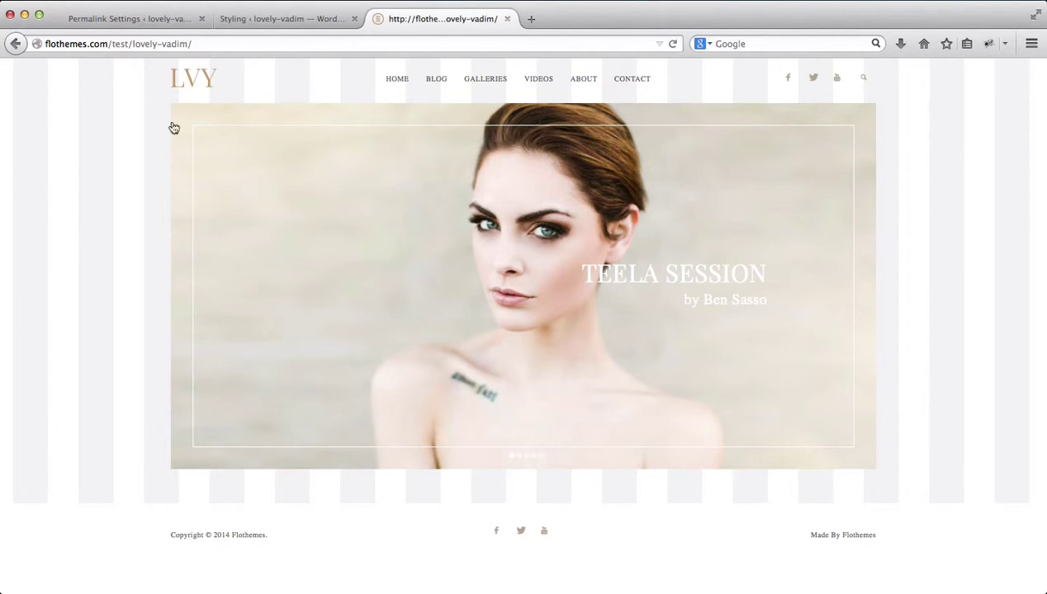
{"action": "left_click", "coordinate": [267, 29]}
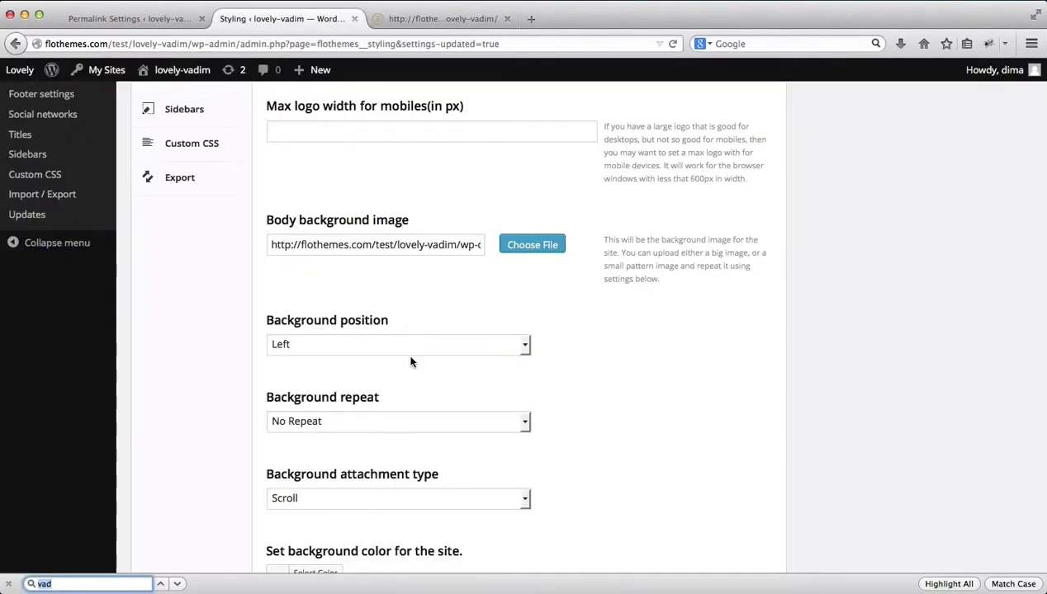
{"action": "scroll", "coordinate": [409, 360], "scroll_direction": "down", "scroll_amount": 2}
Review background repeat and attachment options, keeping No Repeat and Scroll, then select the image address.
{"action": "left_click", "coordinate": [376, 343]}
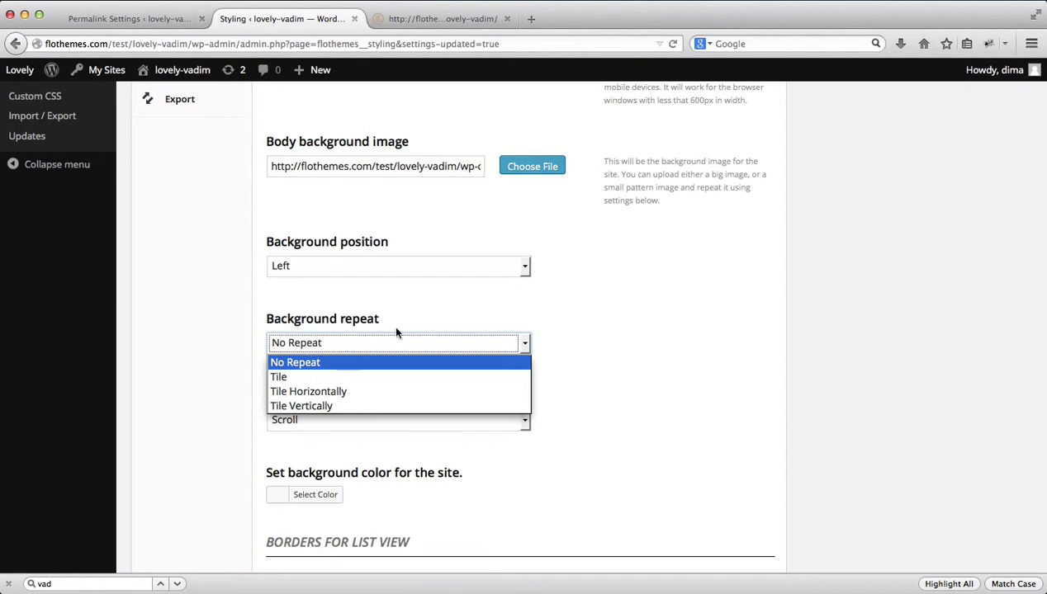
{"action": "left_click", "coordinate": [667, 325]}
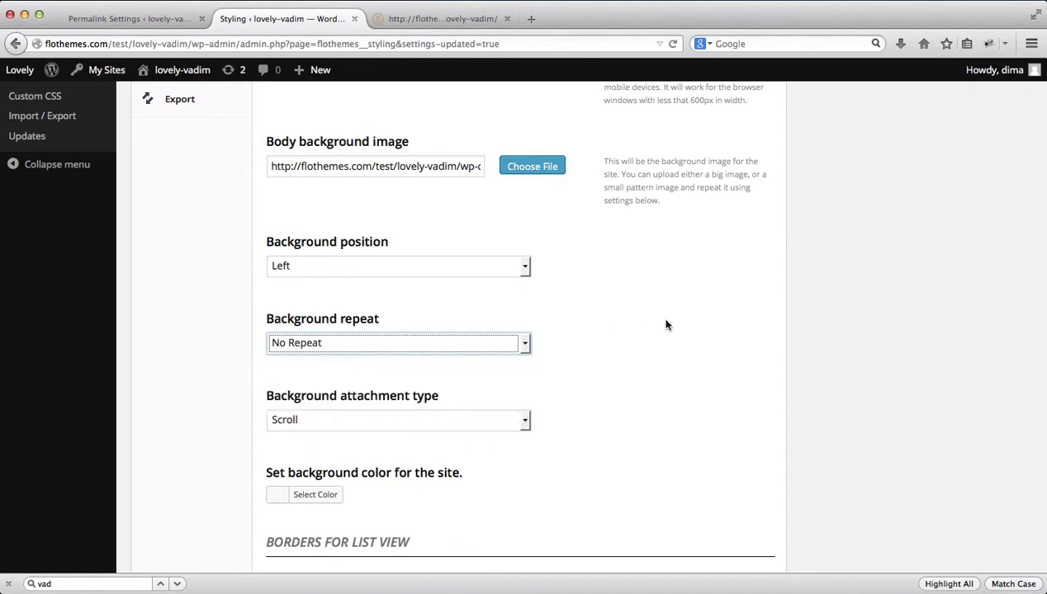
{"action": "left_click", "coordinate": [409, 418]}
{"action": "left_click", "coordinate": [595, 382]}
{"action": "scroll", "coordinate": [594, 382], "scroll_direction": "up", "scroll_amount": 2}
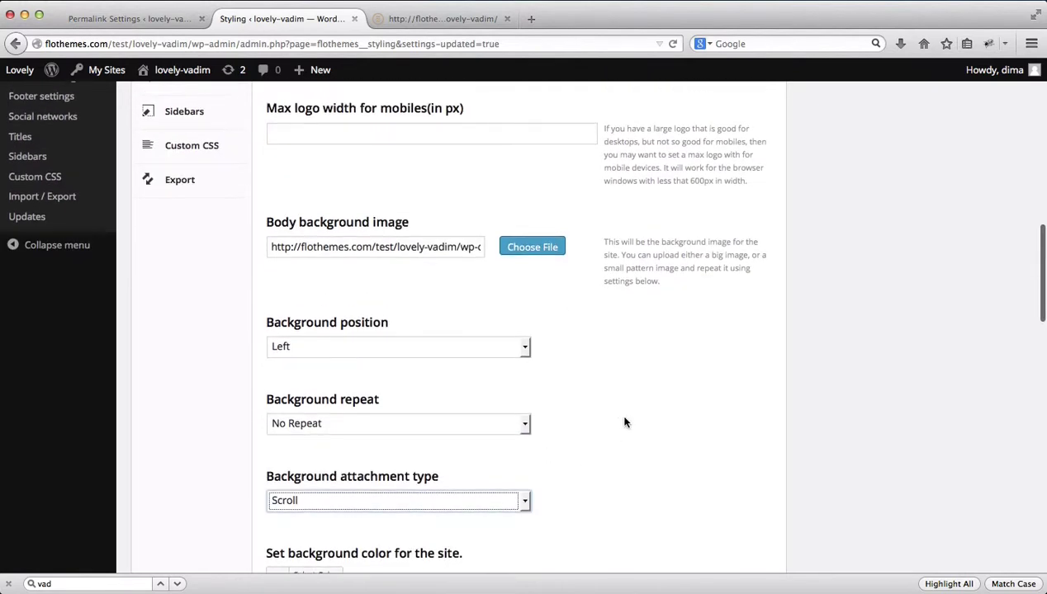
{"action": "double_click", "coordinate": [406, 248]}
Empty the body background image URL field and compare against the live site.
{"action": "key", "text": "super+a"}
{"action": "key", "text": "BackSpace"}
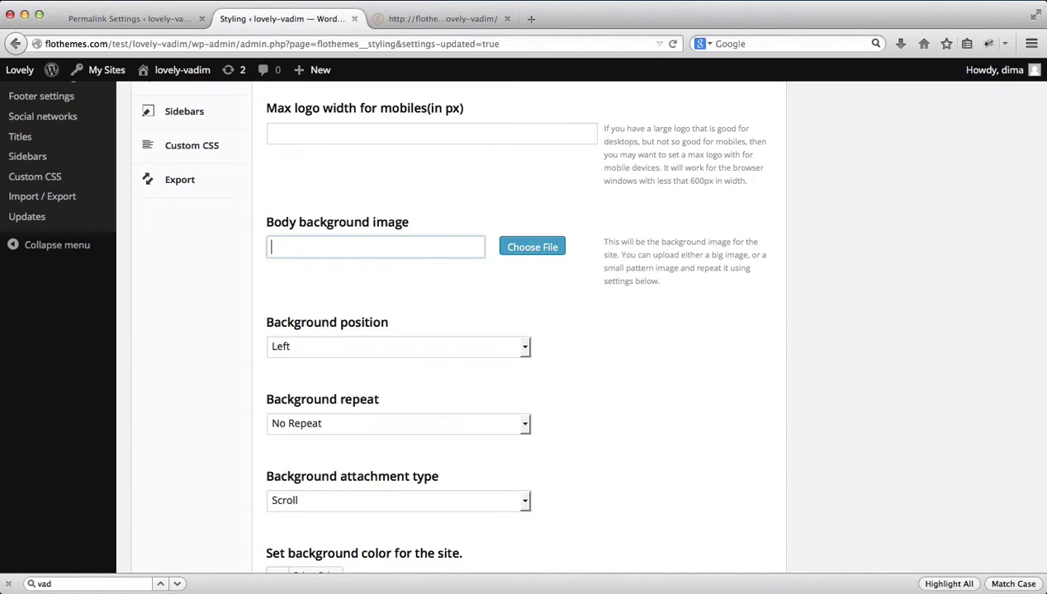
{"action": "scroll", "coordinate": [487, 304], "scroll_direction": "down", "scroll_amount": 8}
{"action": "scroll", "coordinate": [502, 371], "scroll_direction": "down", "scroll_amount": 4}
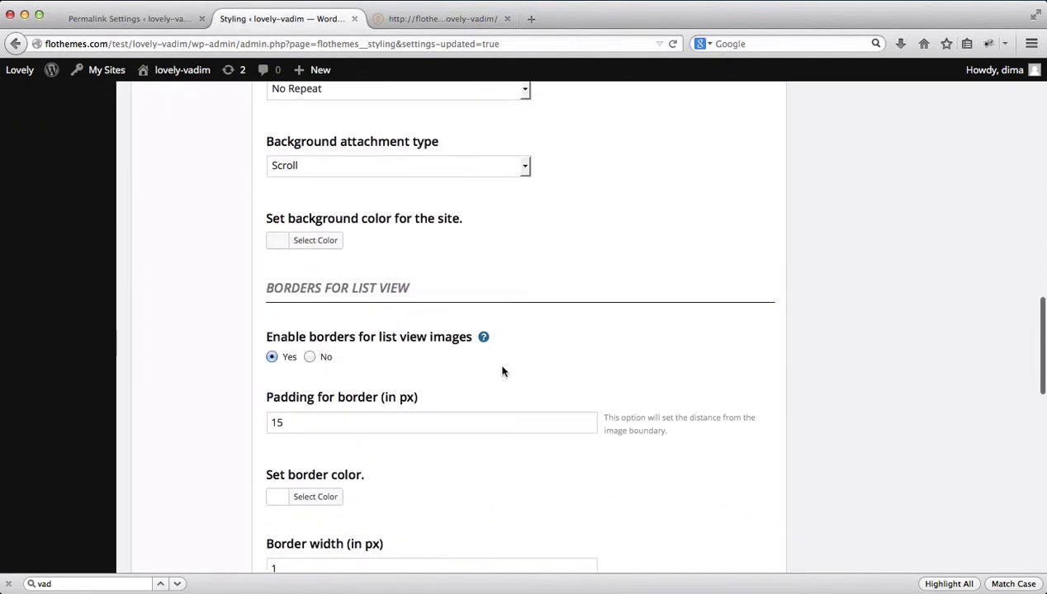
{"action": "scroll", "coordinate": [380, 225], "scroll_direction": "down", "scroll_amount": 1}
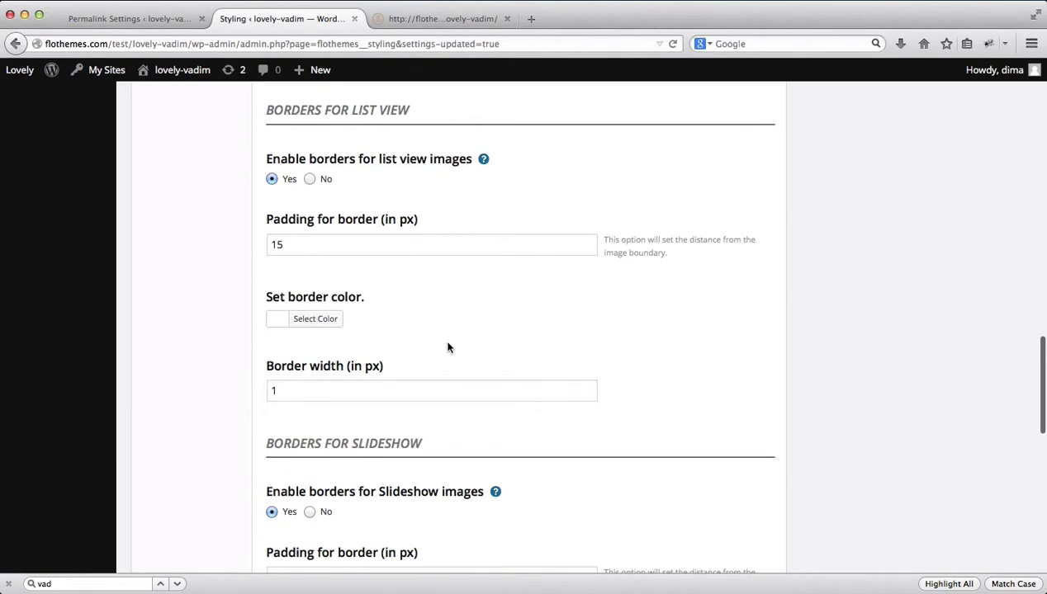
{"action": "key", "text": "ctrl+Tab"}
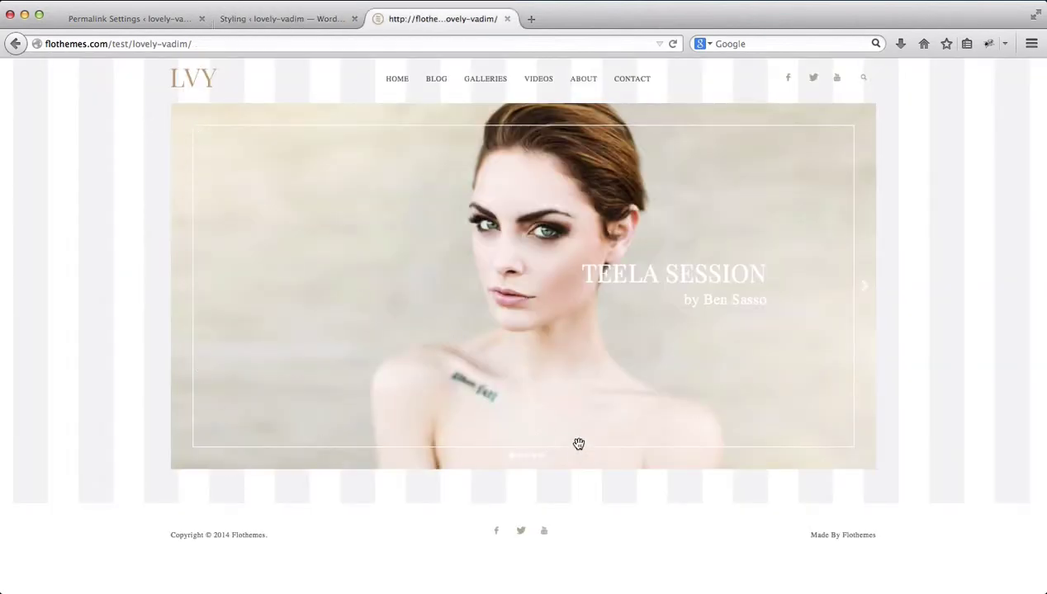
Set the slideshow border width to 10 px, save, and reload the live site.
{"action": "left_click", "coordinate": [298, 20]}
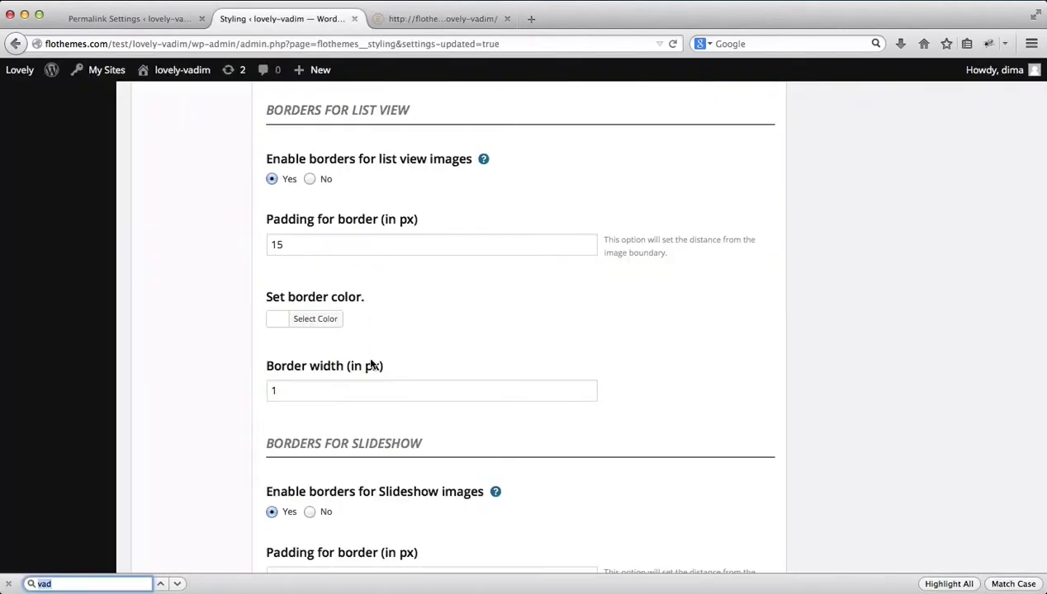
{"action": "scroll", "coordinate": [341, 407], "scroll_direction": "down", "scroll_amount": 5}
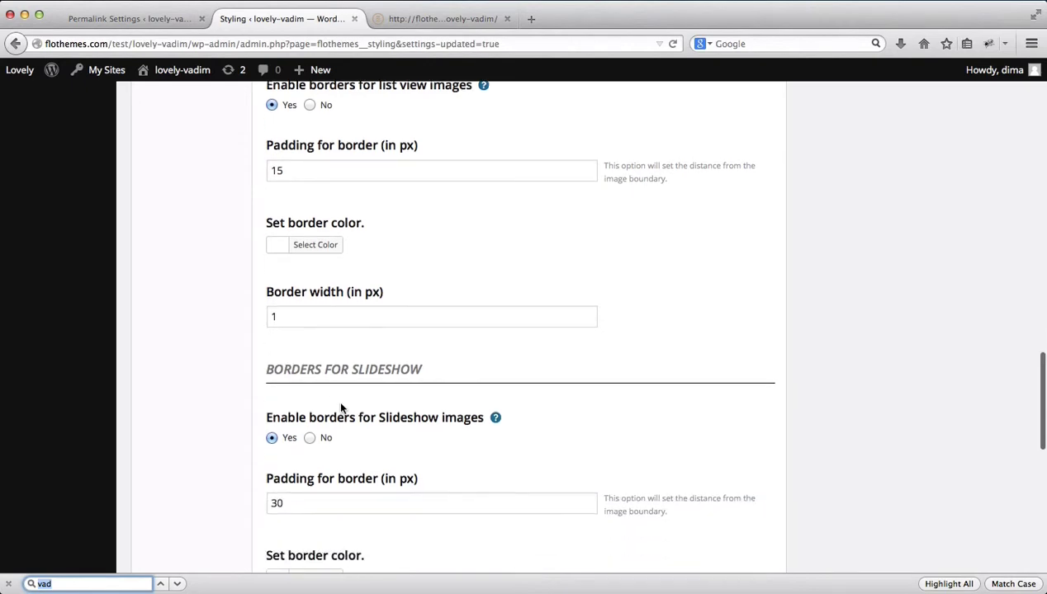
{"action": "left_click", "coordinate": [290, 541]}
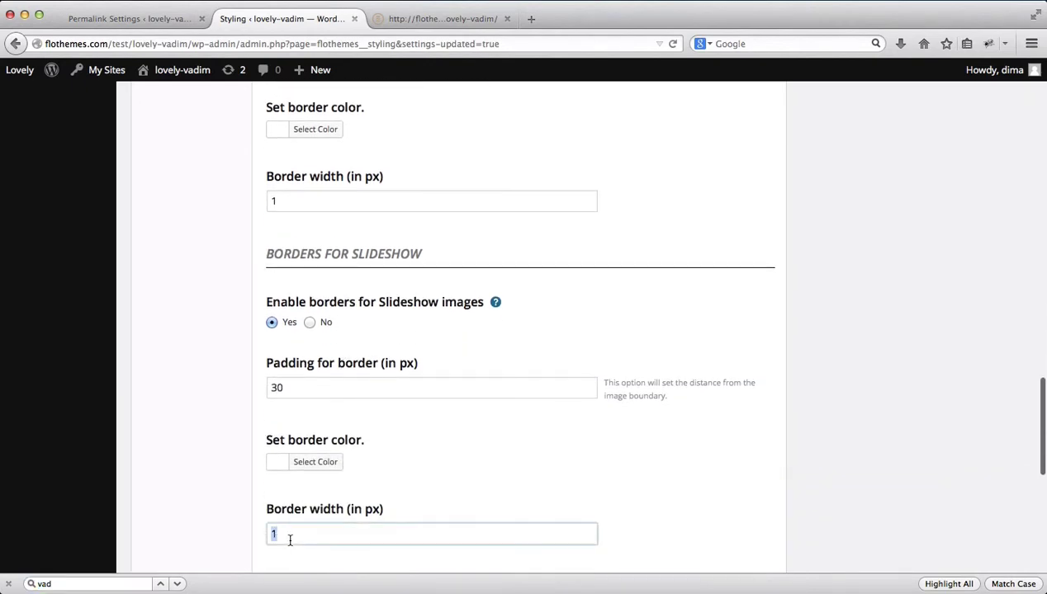
{"action": "type", "text": "0"}
{"action": "scroll", "coordinate": [619, 488], "scroll_direction": "down", "scroll_amount": 12}
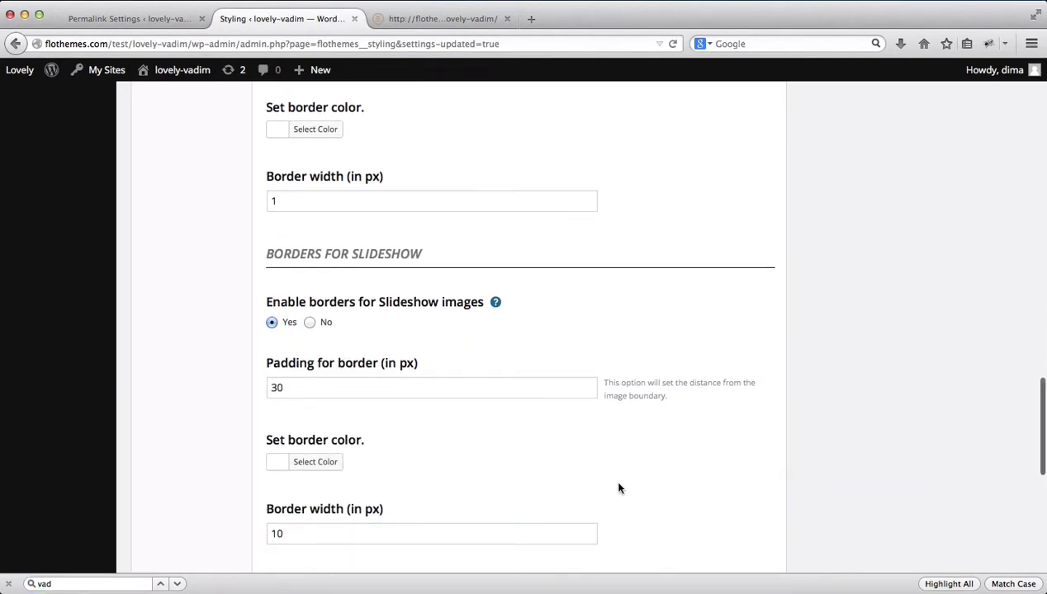
{"action": "left_click", "coordinate": [724, 496]}
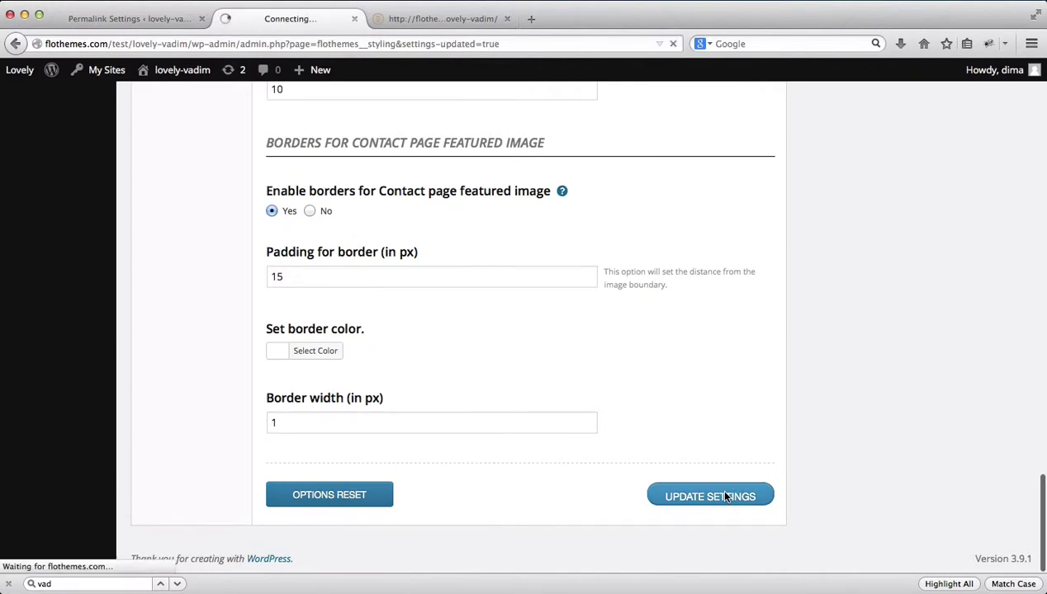
{"action": "key", "text": "ctrl+Tab"}
{"action": "key", "text": "super+r"}
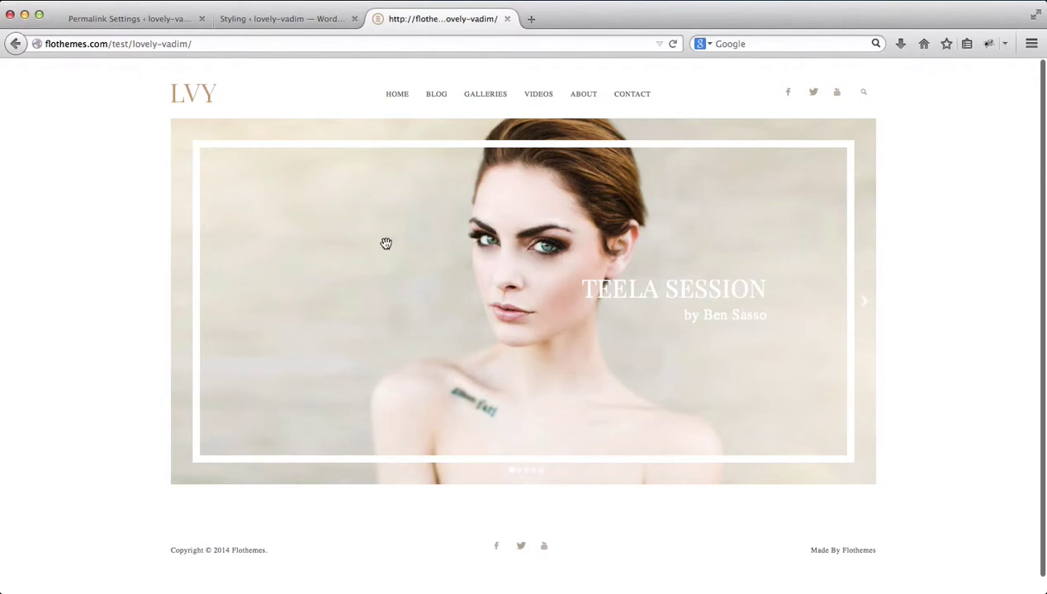
Change the slideshow border width from 10 back to 1 px.
{"action": "left_click", "coordinate": [282, 19]}
{"action": "scroll", "coordinate": [338, 357], "scroll_direction": "down", "scroll_amount": 20}
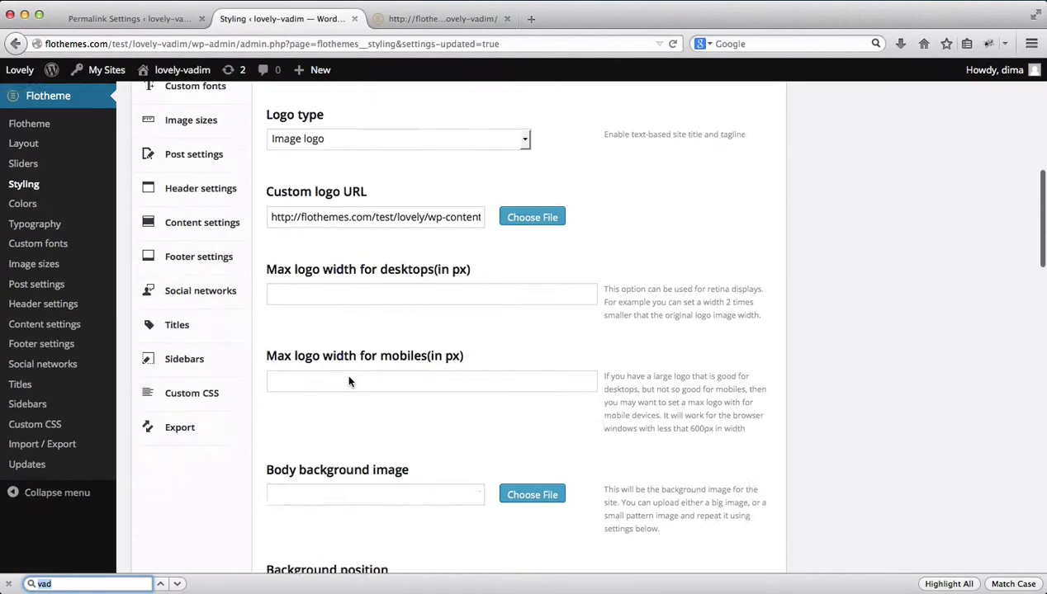
{"action": "scroll", "coordinate": [349, 381], "scroll_direction": "down", "scroll_amount": 5}
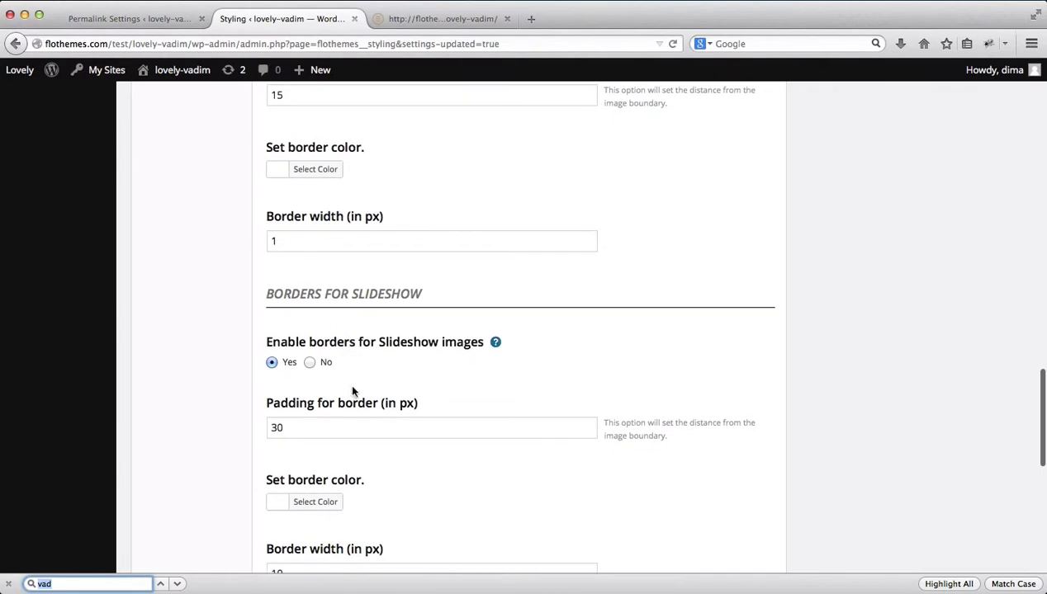
{"action": "double_click", "coordinate": [317, 384]}
{"action": "key", "text": "Escape"}
{"action": "type", "text": "1"}
{"action": "left_click", "coordinate": [748, 338]}
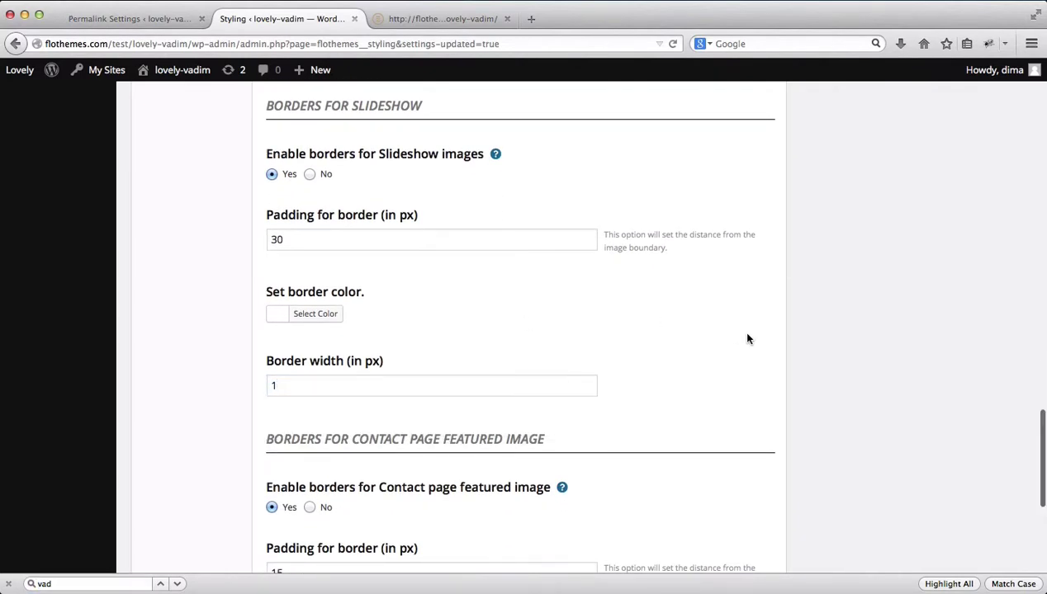
Look over the border sections, then bring up the live LVY site tab.
{"action": "scroll", "coordinate": [748, 338], "scroll_direction": "down", "scroll_amount": 3}
{"action": "scroll", "coordinate": [500, 372], "scroll_direction": "down", "scroll_amount": 1}
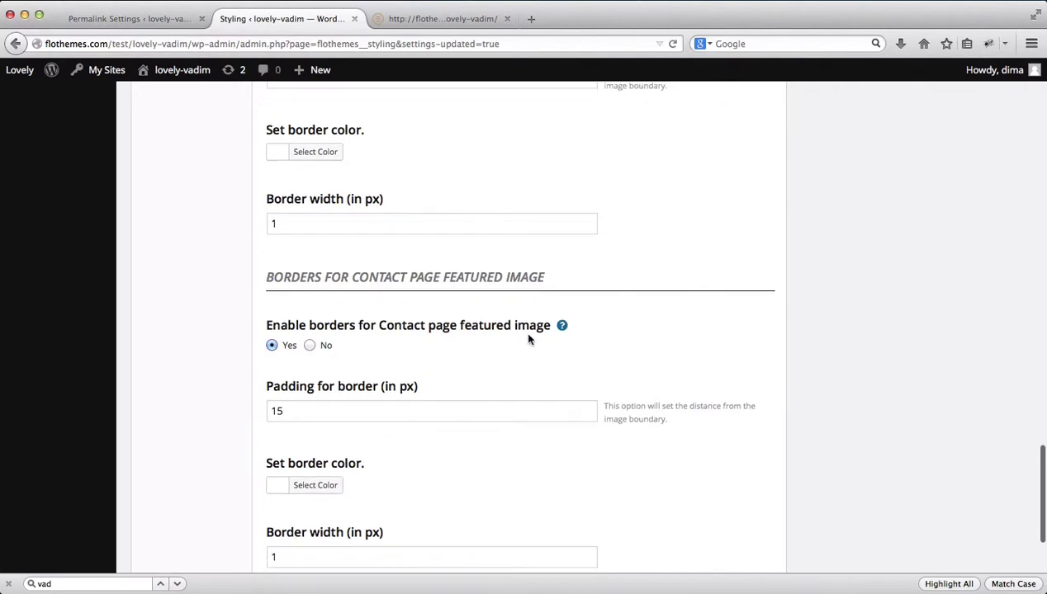
{"action": "scroll", "coordinate": [415, 347], "scroll_direction": "up", "scroll_amount": 10}
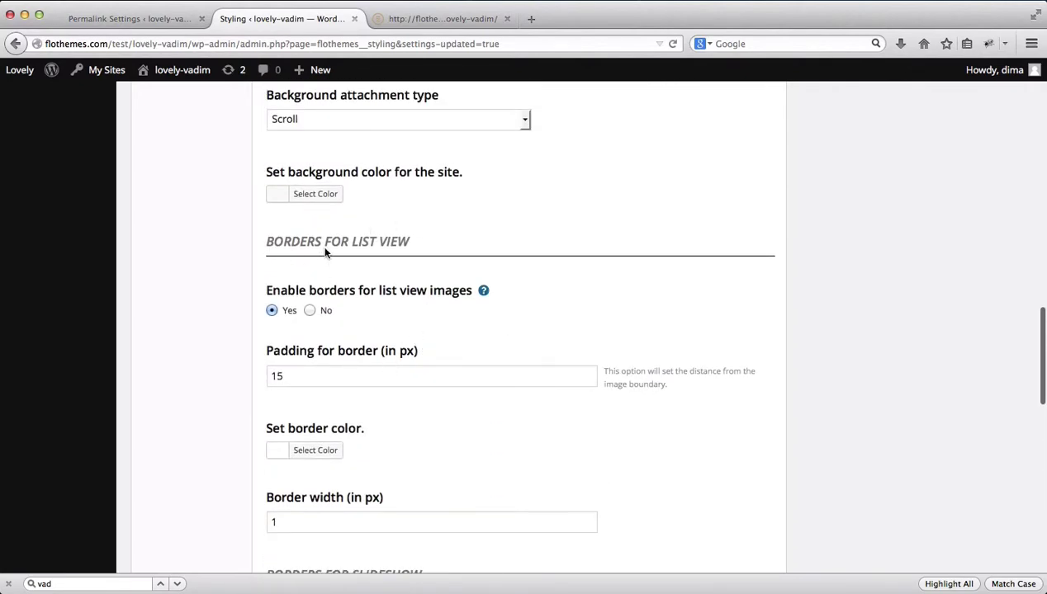
{"action": "scroll", "coordinate": [388, 287], "scroll_direction": "down", "scroll_amount": 10}
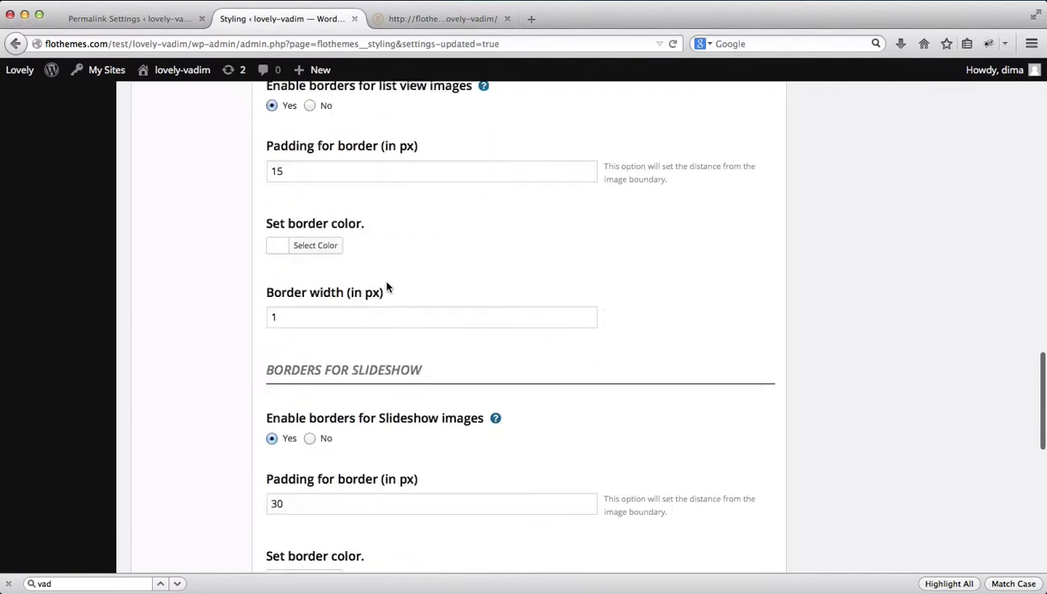
{"action": "left_click", "coordinate": [453, 21]}
Preview the 'Blog – List view content on right' page, then save the 1 px Styling settings.
{"action": "mouse_move", "coordinate": [435, 93]}
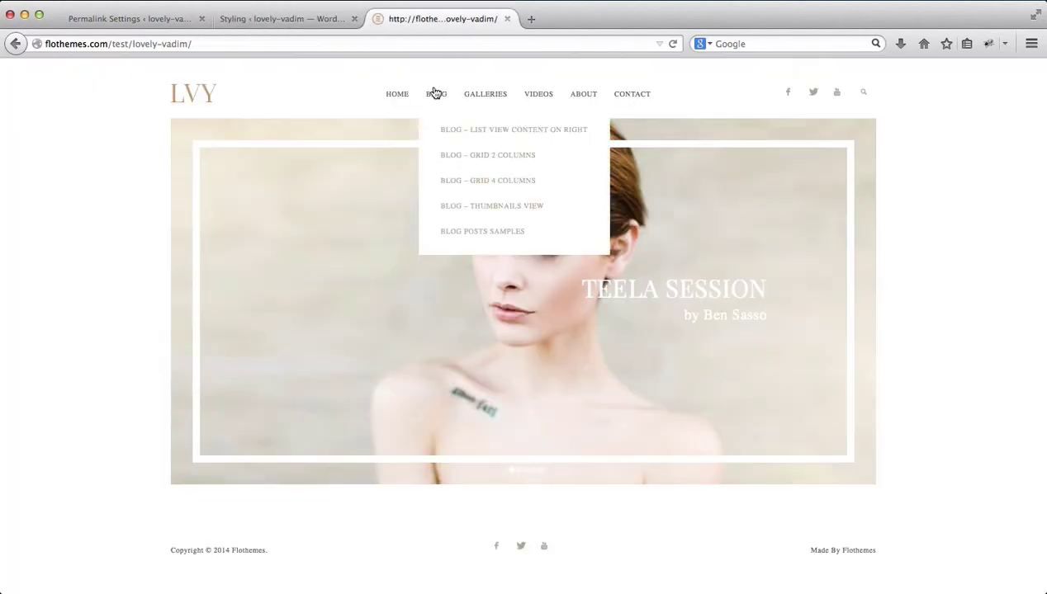
{"action": "left_click", "coordinate": [448, 132]}
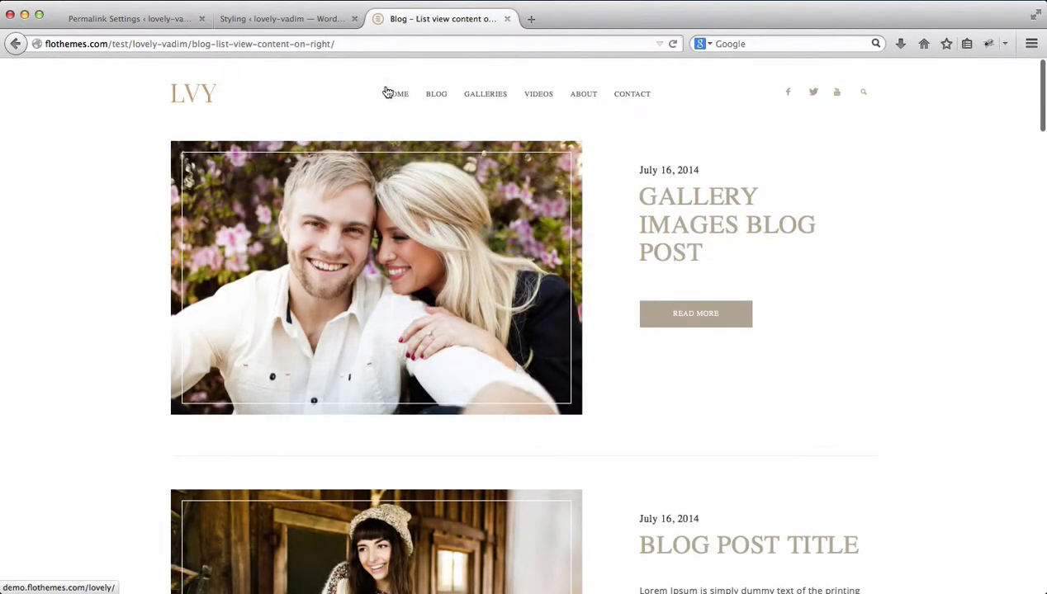
{"action": "left_click", "coordinate": [302, 25]}
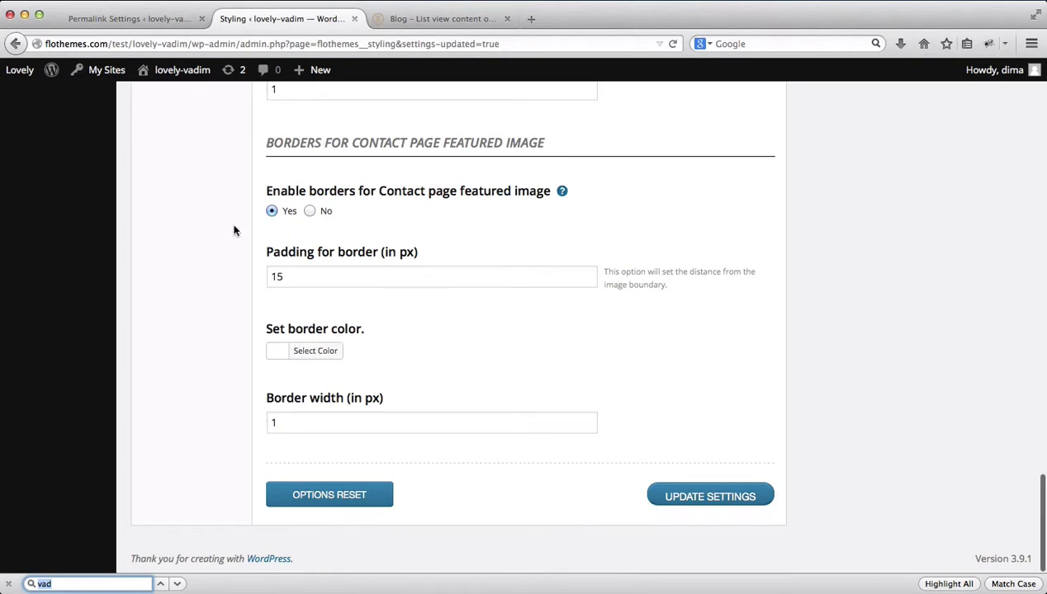
{"action": "scroll", "coordinate": [366, 215], "scroll_direction": "up", "scroll_amount": 1}
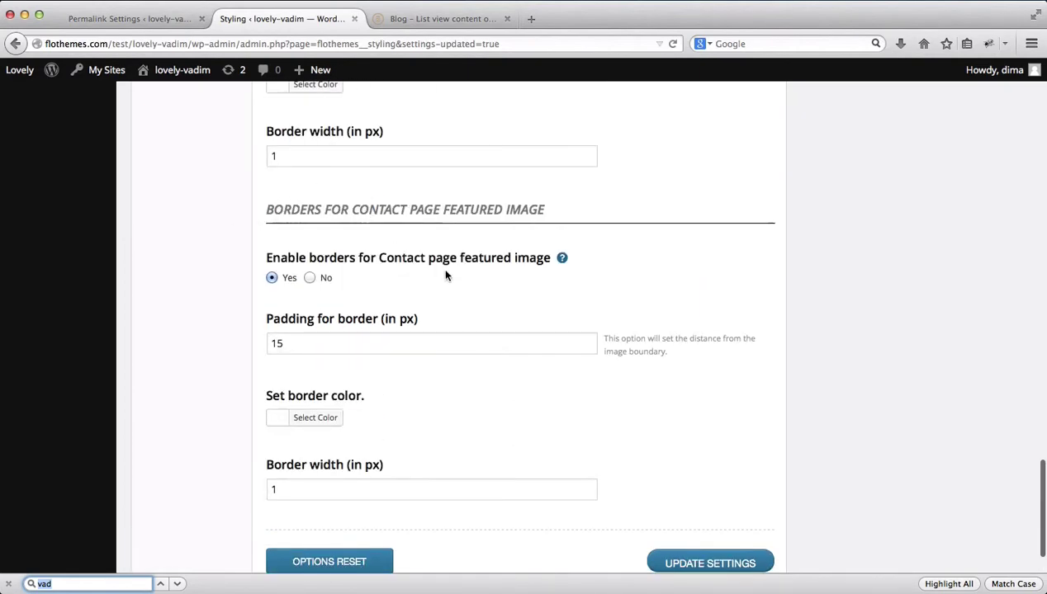
{"action": "scroll", "coordinate": [441, 266], "scroll_direction": "up", "scroll_amount": 3}
{"action": "scroll", "coordinate": [444, 275], "scroll_direction": "down", "scroll_amount": 5}
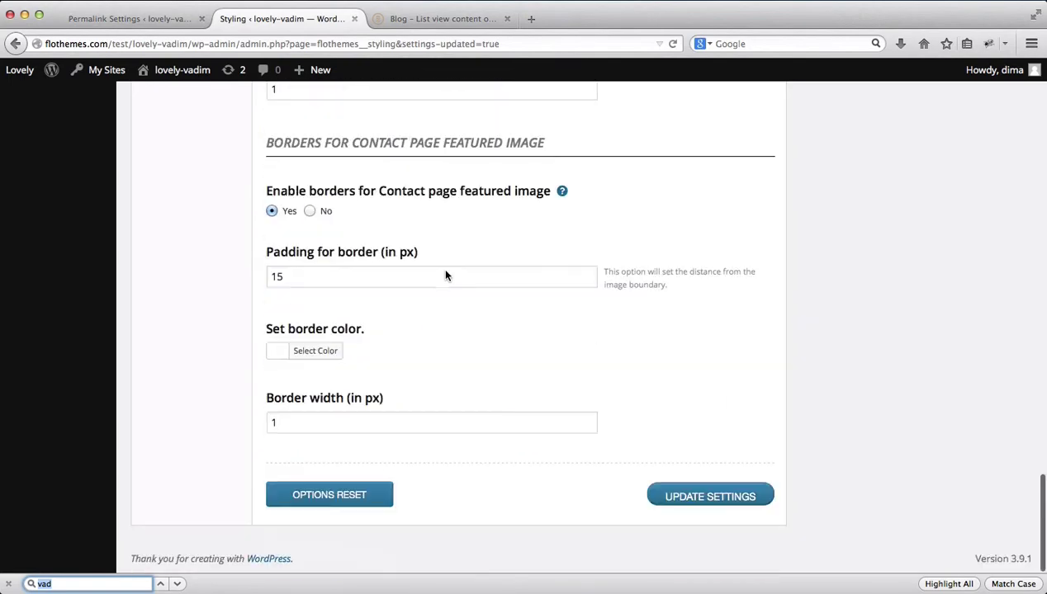
{"action": "left_click", "coordinate": [689, 498]}
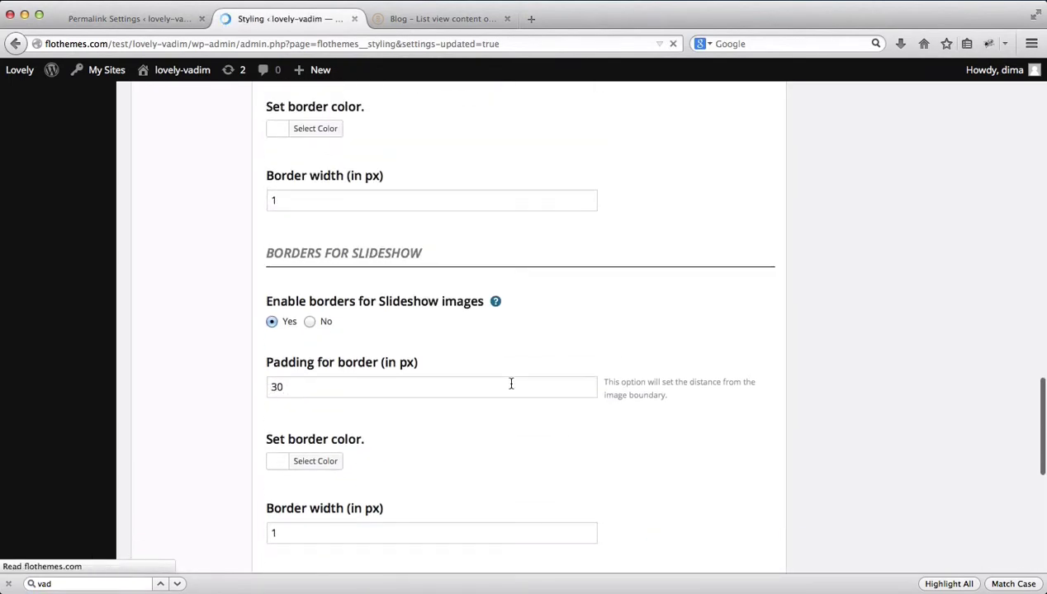
{"action": "left_click", "coordinate": [176, 422]}
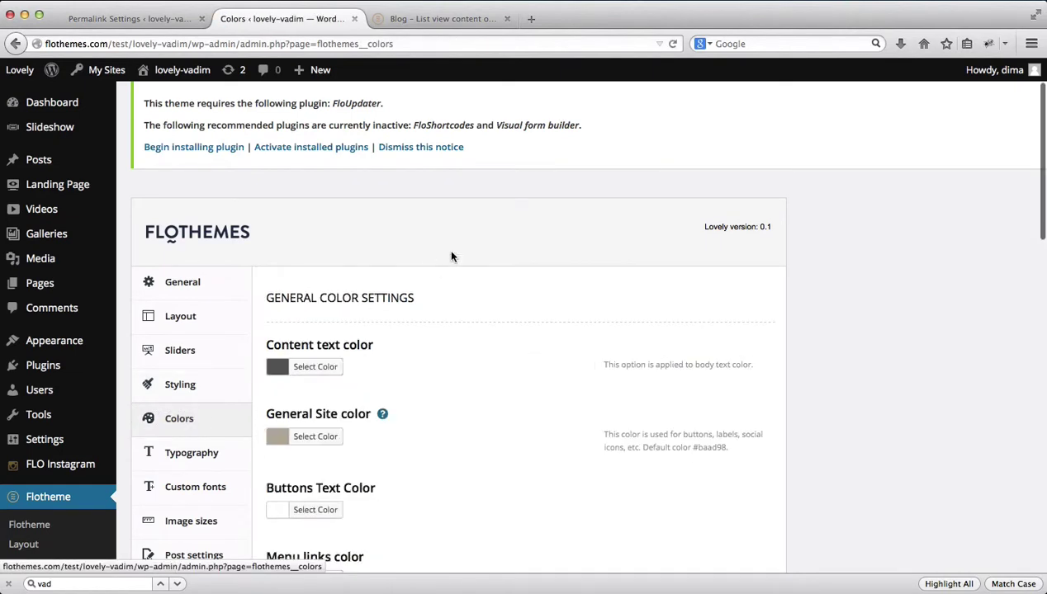
Scroll through the Flotheme Colors options, then bring up the Typography settings.
{"action": "scroll", "coordinate": [450, 257], "scroll_direction": "down", "scroll_amount": 1}
{"action": "scroll", "coordinate": [450, 257], "scroll_direction": "down", "scroll_amount": 5}
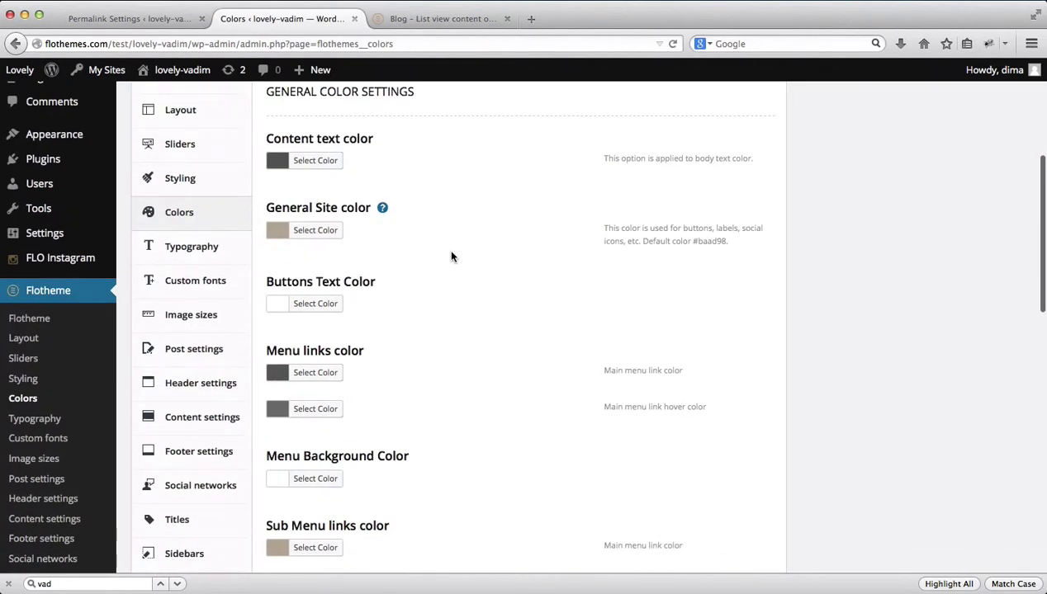
{"action": "scroll", "coordinate": [451, 256], "scroll_direction": "down", "scroll_amount": 2}
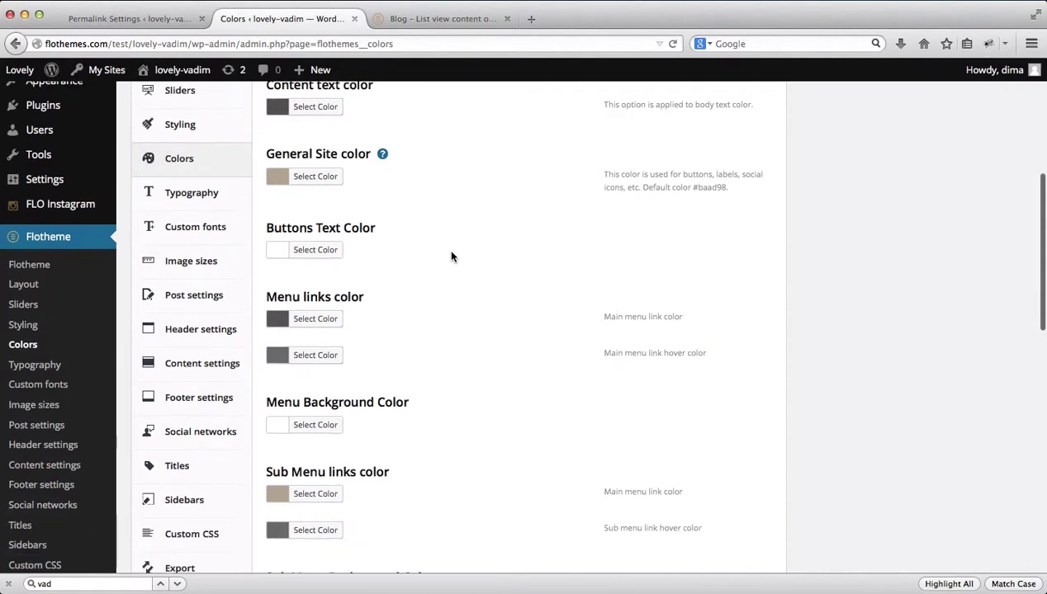
{"action": "scroll", "coordinate": [347, 292], "scroll_direction": "down", "scroll_amount": 8}
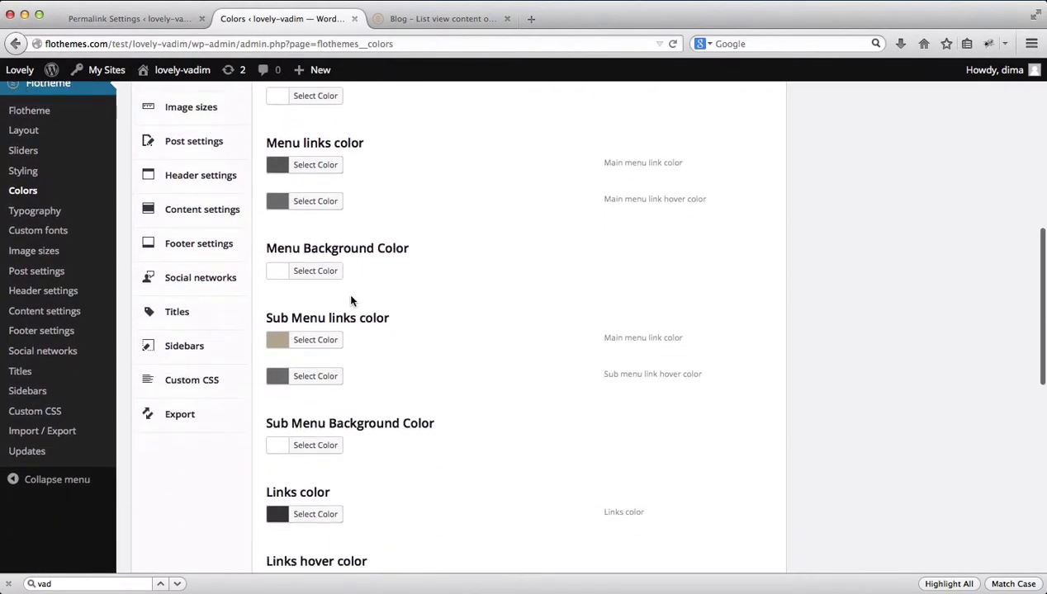
{"action": "scroll", "coordinate": [351, 301], "scroll_direction": "down", "scroll_amount": 8}
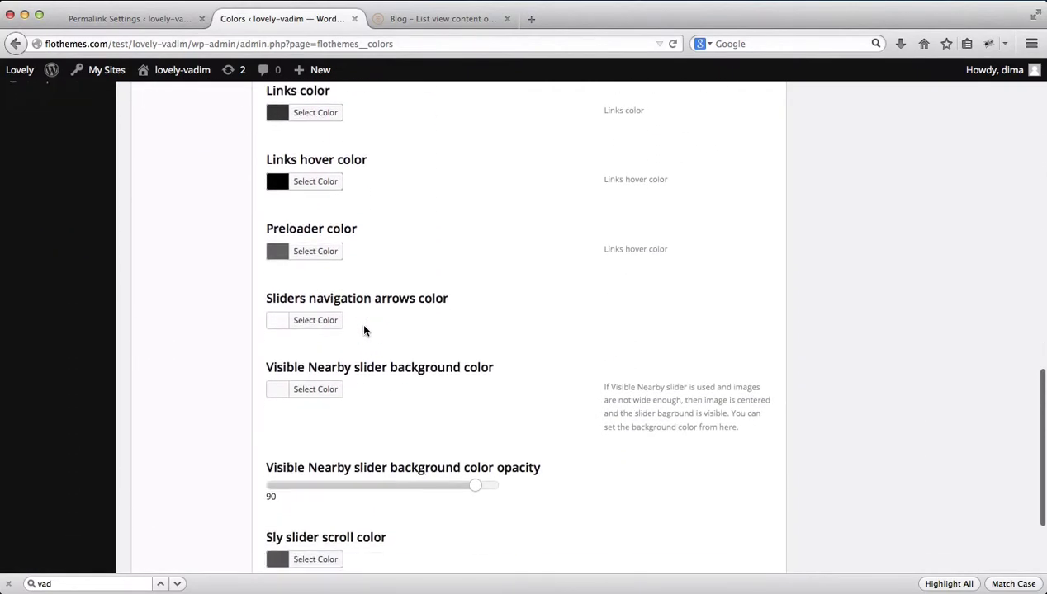
{"action": "scroll", "coordinate": [364, 331], "scroll_direction": "up", "scroll_amount": 15}
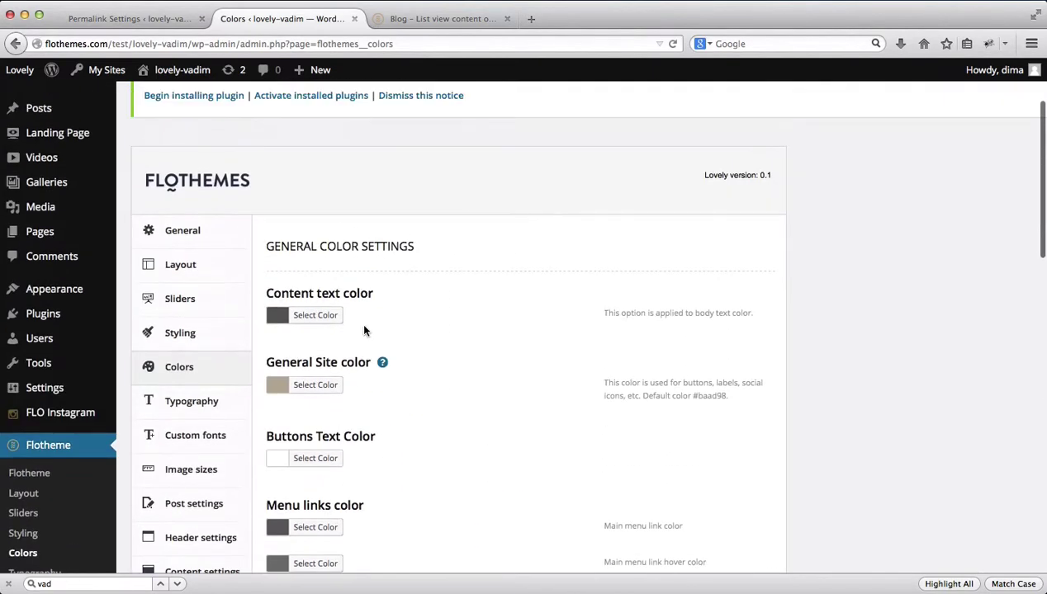
{"action": "scroll", "coordinate": [364, 331], "scroll_direction": "down", "scroll_amount": 2}
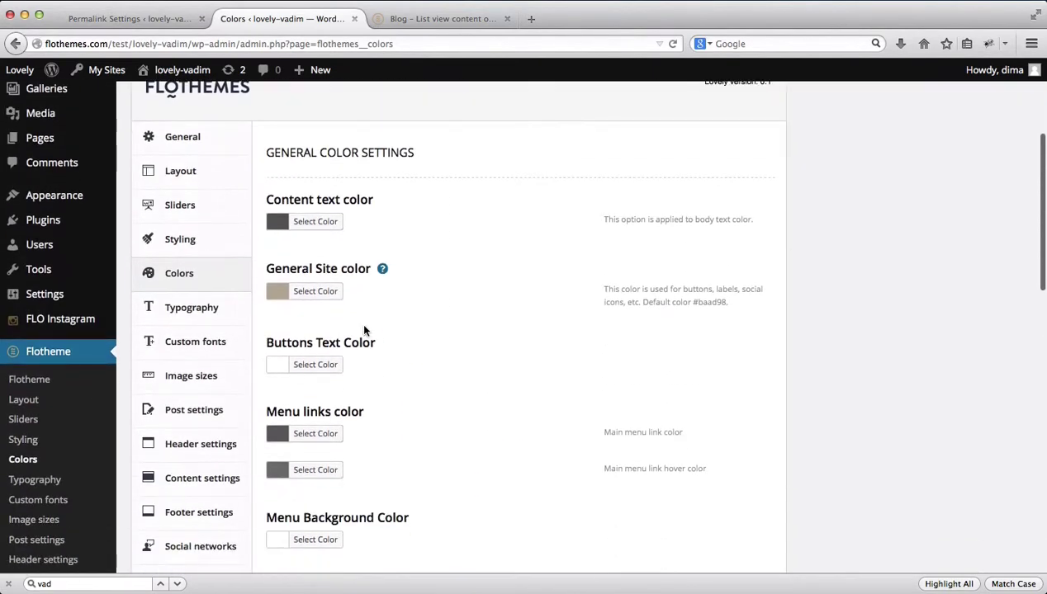
{"action": "left_click", "coordinate": [192, 313]}
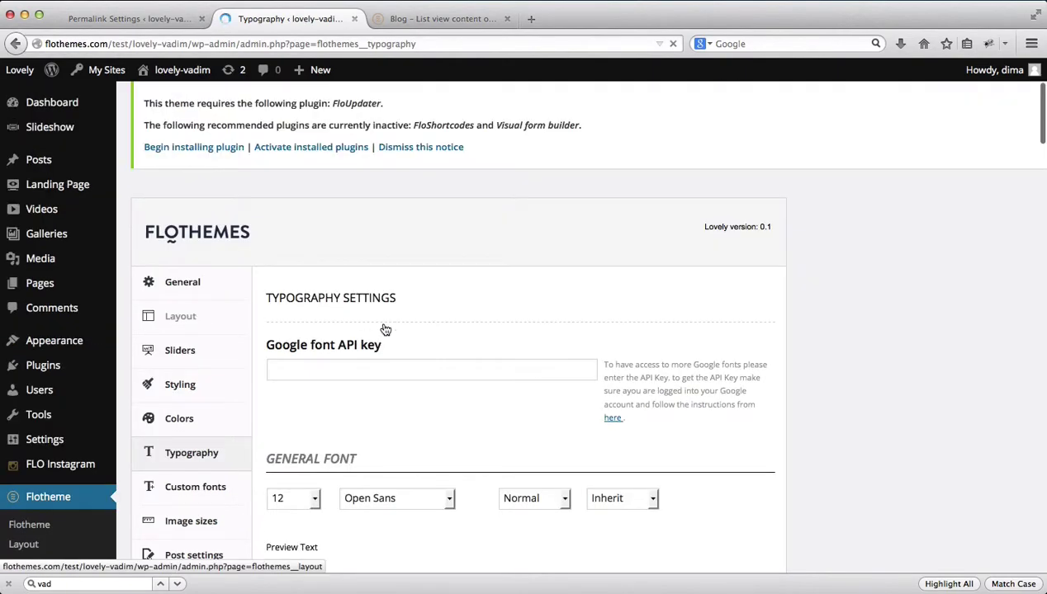
{"action": "scroll", "coordinate": [386, 331], "scroll_direction": "down", "scroll_amount": 5}
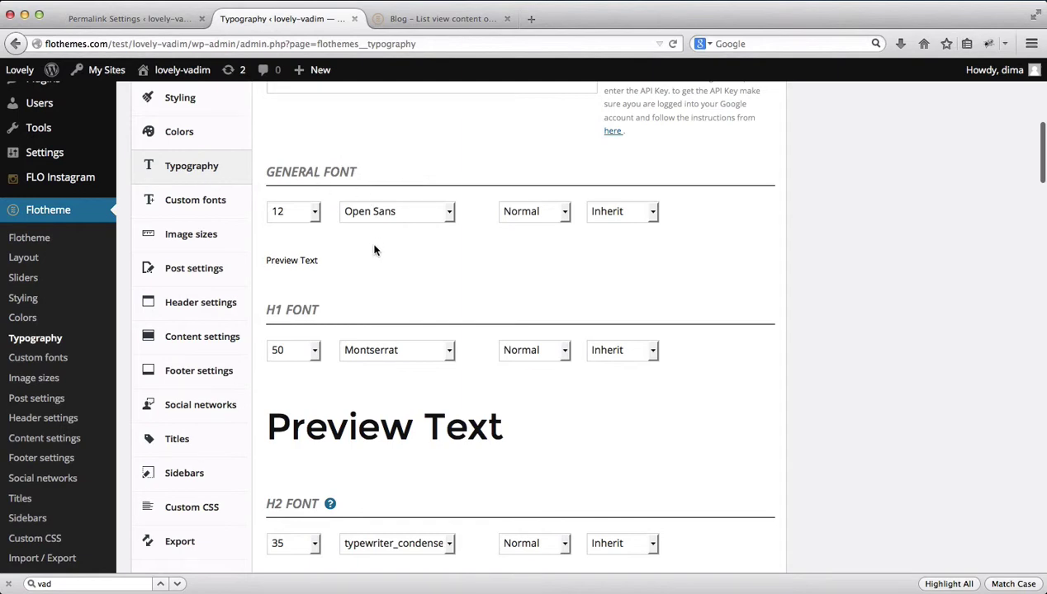
{"action": "scroll", "coordinate": [374, 248], "scroll_direction": "down", "scroll_amount": 3}
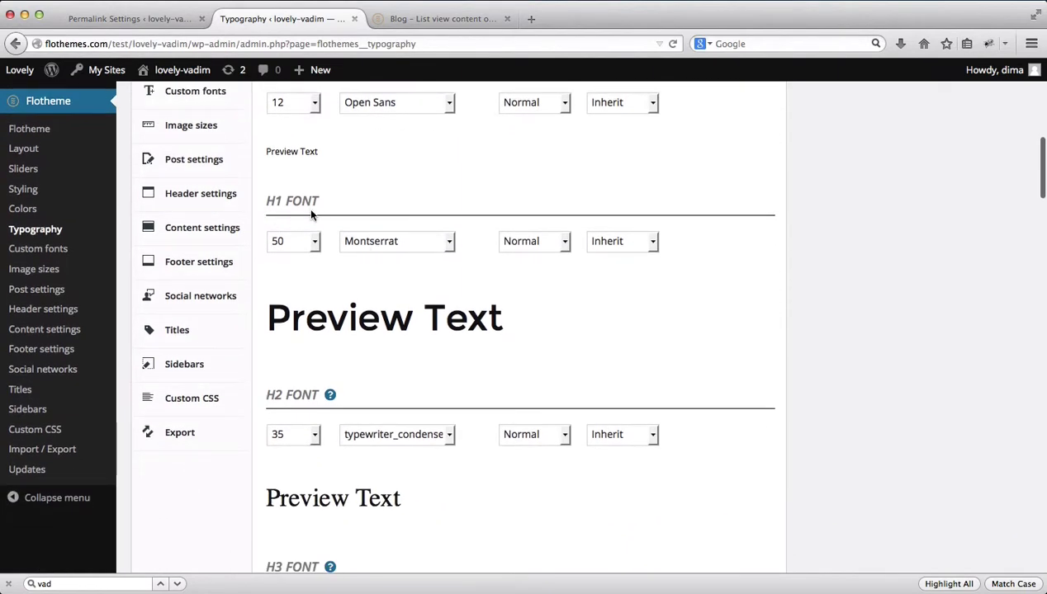
{"action": "scroll", "coordinate": [341, 404], "scroll_direction": "down", "scroll_amount": 10}
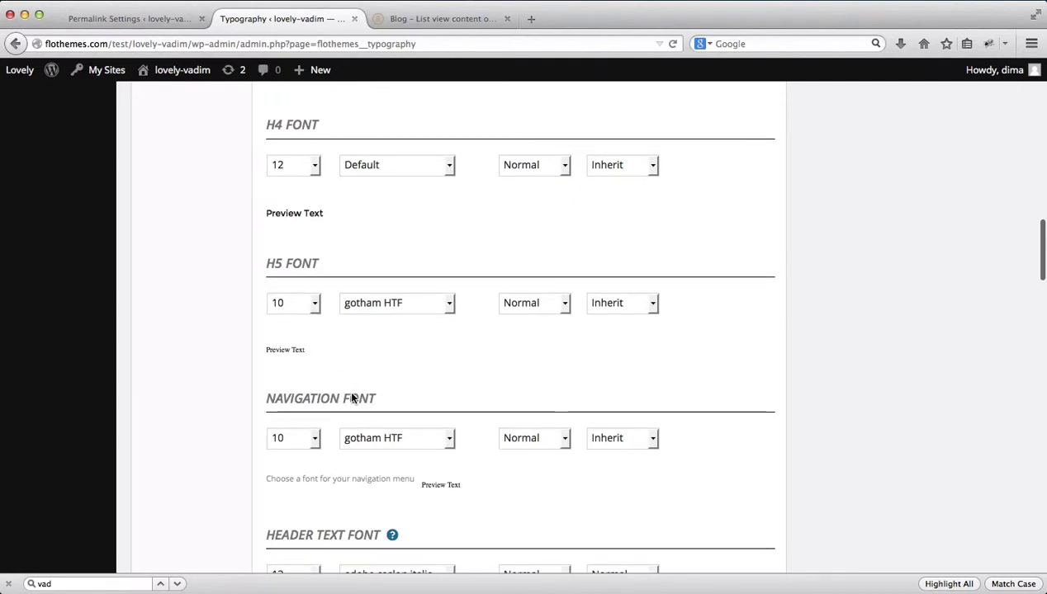
{"action": "scroll", "coordinate": [351, 372], "scroll_direction": "down", "scroll_amount": 3}
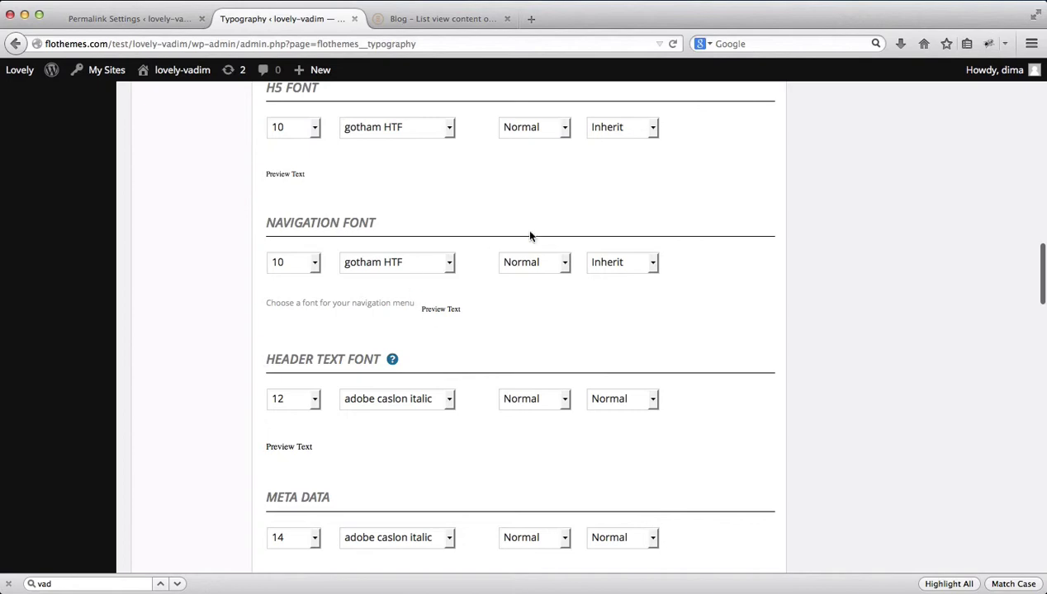
{"action": "scroll", "coordinate": [574, 238], "scroll_direction": "down", "scroll_amount": 2}
{"action": "scroll", "coordinate": [575, 240], "scroll_direction": "down", "scroll_amount": 2}
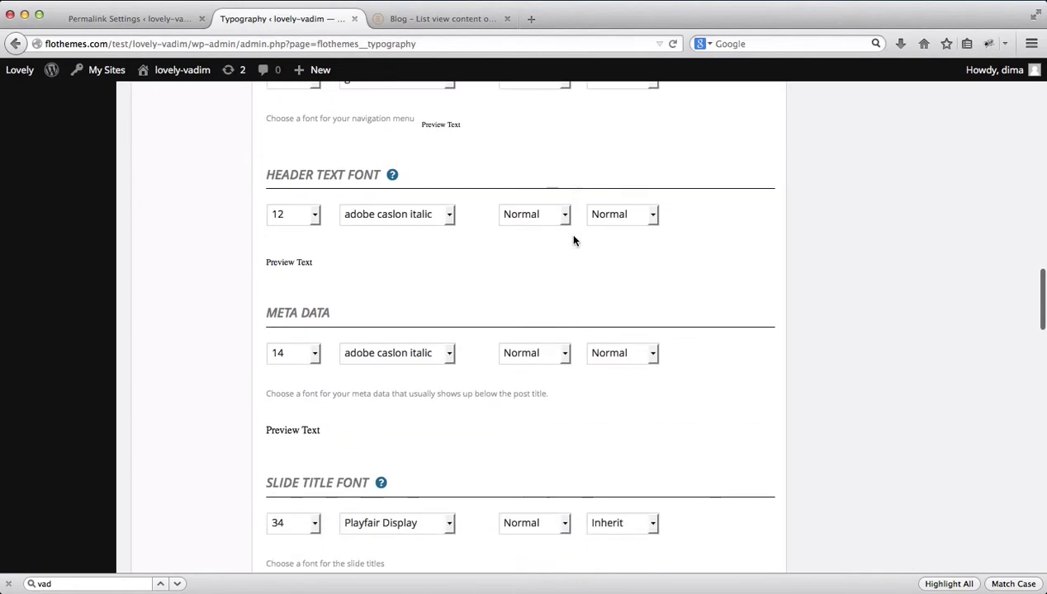
{"action": "left_click", "coordinate": [433, 17]}
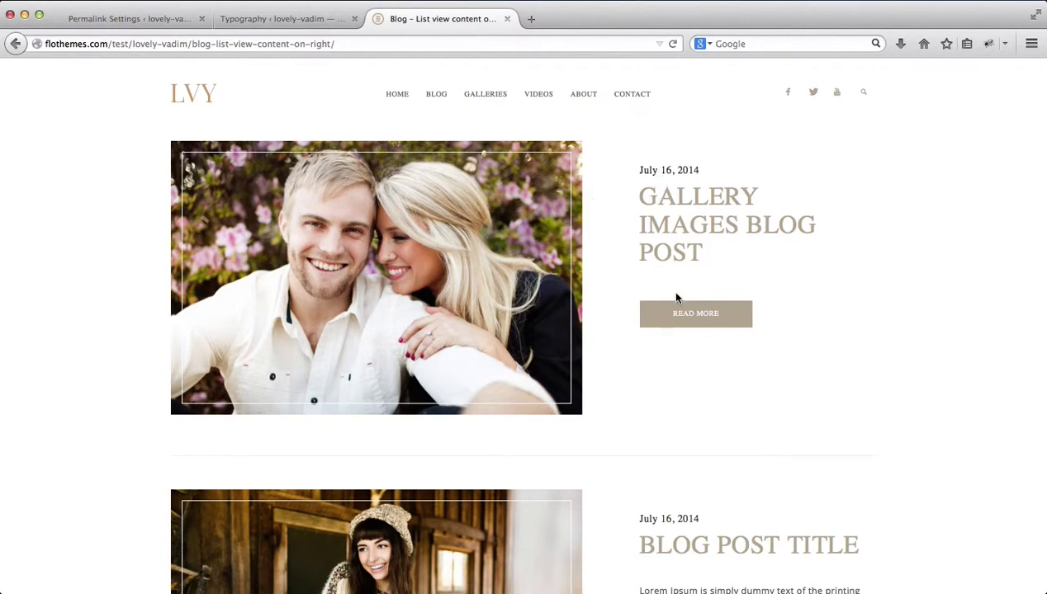
Read the live Gallery images Blog Post, then return to the admin Typography settings.
{"action": "left_click", "coordinate": [685, 325]}
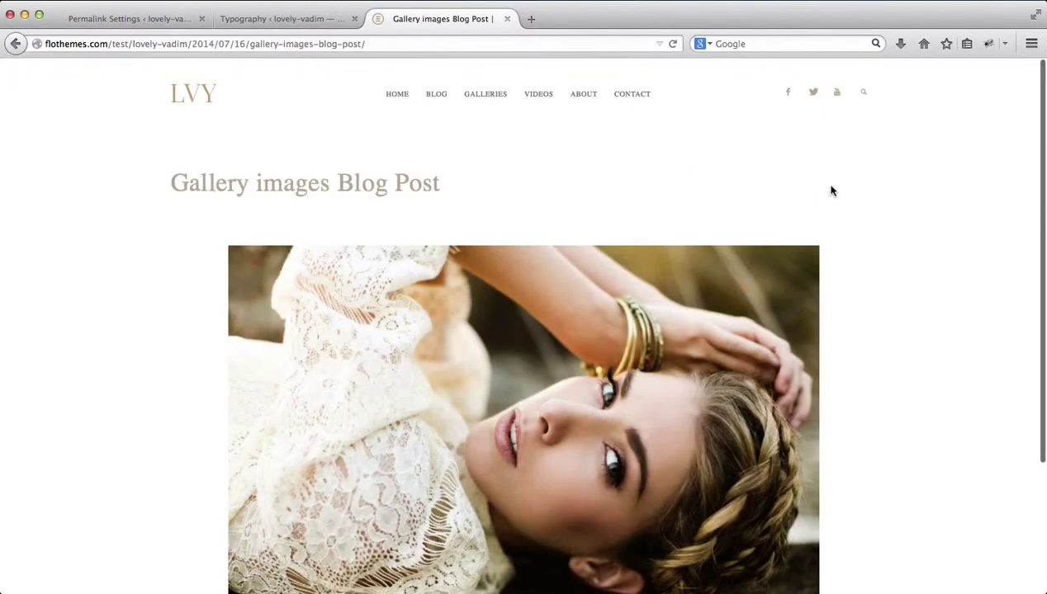
{"action": "scroll", "coordinate": [796, 186], "scroll_direction": "down", "scroll_amount": 5}
{"action": "scroll", "coordinate": [799, 316], "scroll_direction": "up", "scroll_amount": 5}
{"action": "left_click", "coordinate": [275, 21]}
{"action": "scroll", "coordinate": [351, 269], "scroll_direction": "down", "scroll_amount": 3}
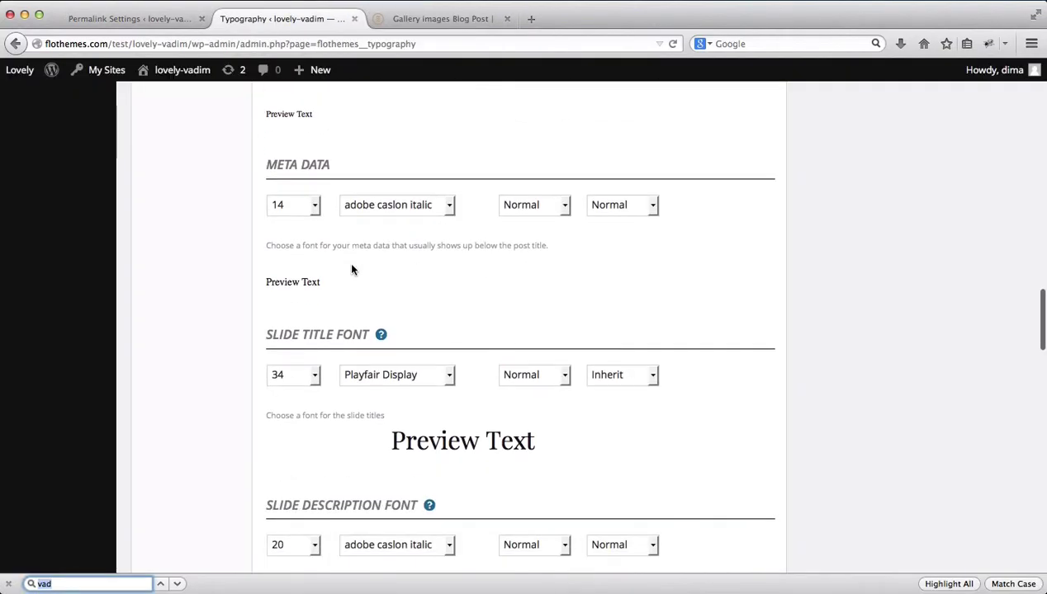
{"action": "scroll", "coordinate": [424, 262], "scroll_direction": "down", "scroll_amount": 2}
{"action": "scroll", "coordinate": [423, 262], "scroll_direction": "down", "scroll_amount": 3}
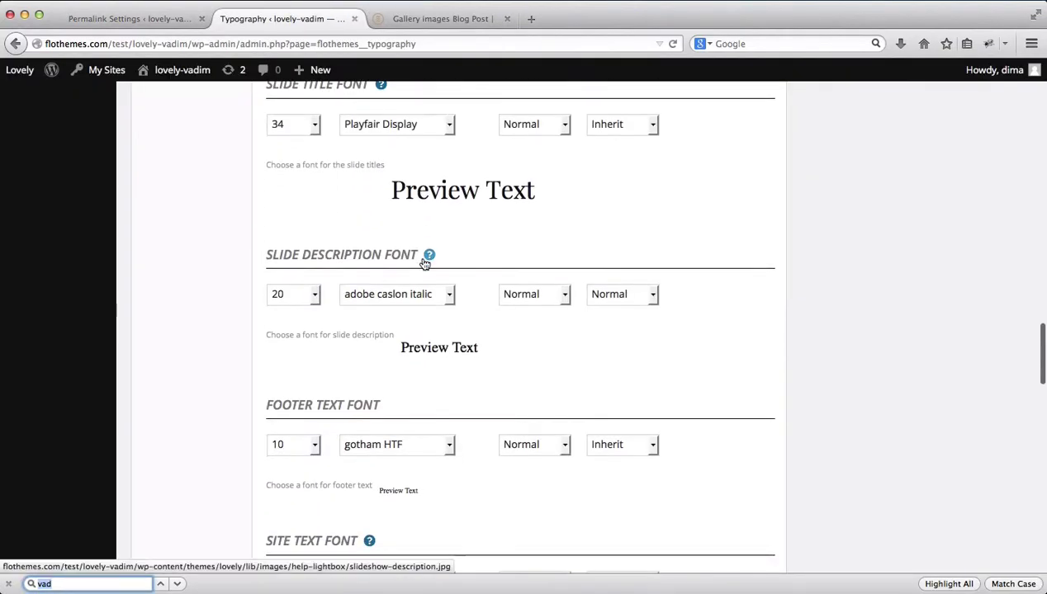
{"action": "scroll", "coordinate": [428, 303], "scroll_direction": "down", "scroll_amount": 6}
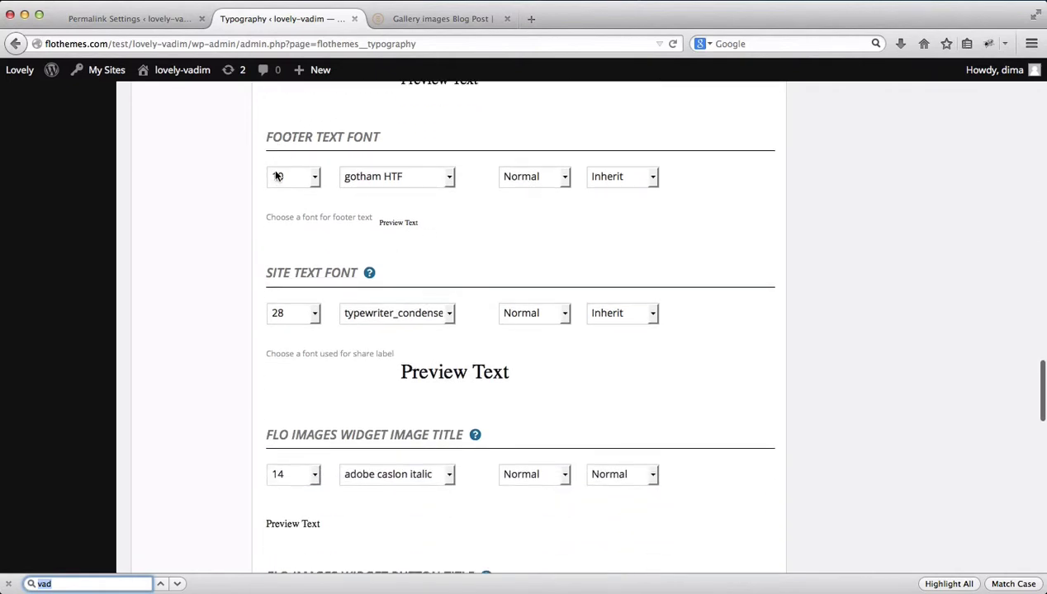
{"action": "scroll", "coordinate": [435, 275], "scroll_direction": "down", "scroll_amount": 5}
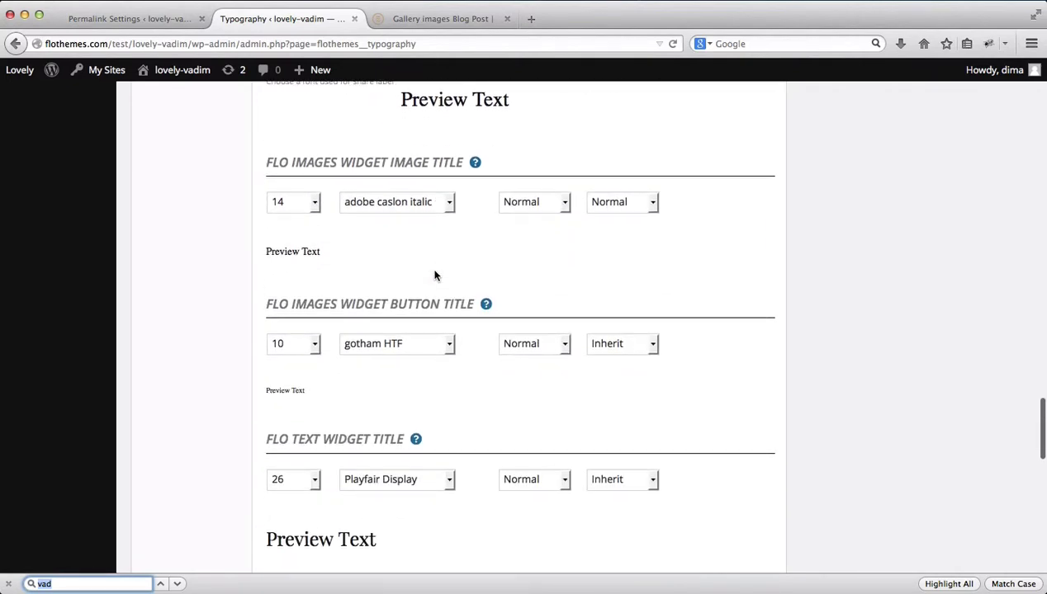
{"action": "scroll", "coordinate": [492, 249], "scroll_direction": "down", "scroll_amount": 10}
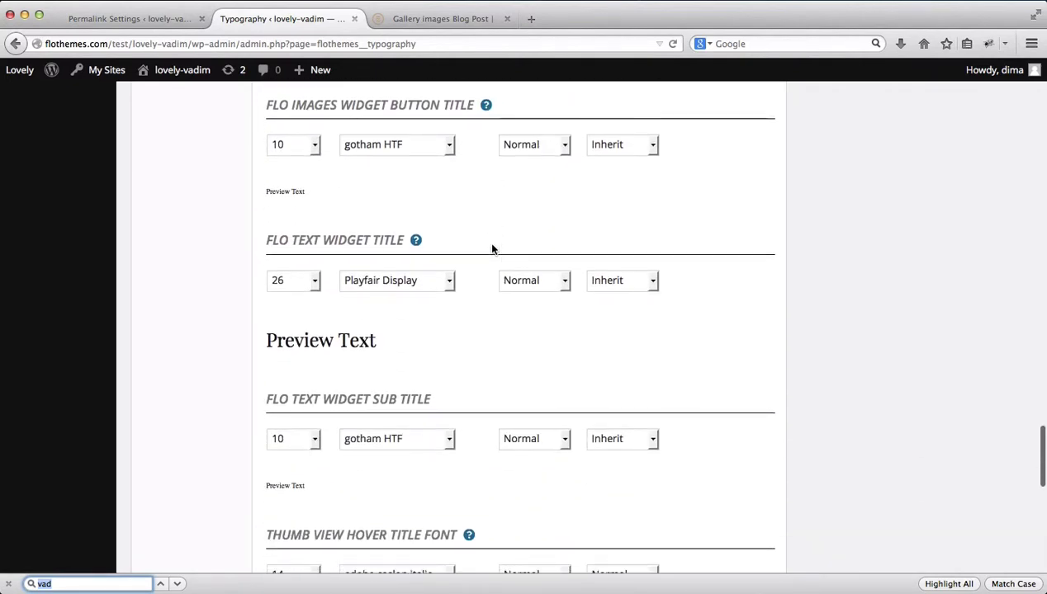
{"action": "scroll", "coordinate": [492, 250], "scroll_direction": "down", "scroll_amount": 5}
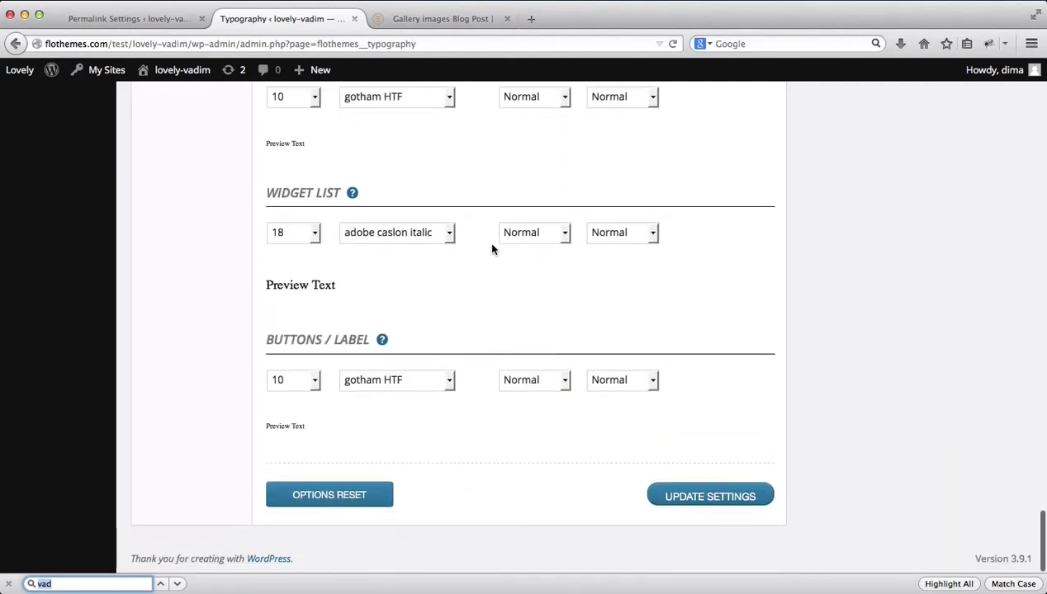
{"action": "scroll", "coordinate": [491, 249], "scroll_direction": "up", "scroll_amount": 20}
{"action": "scroll", "coordinate": [492, 249], "scroll_direction": "up", "scroll_amount": 20}
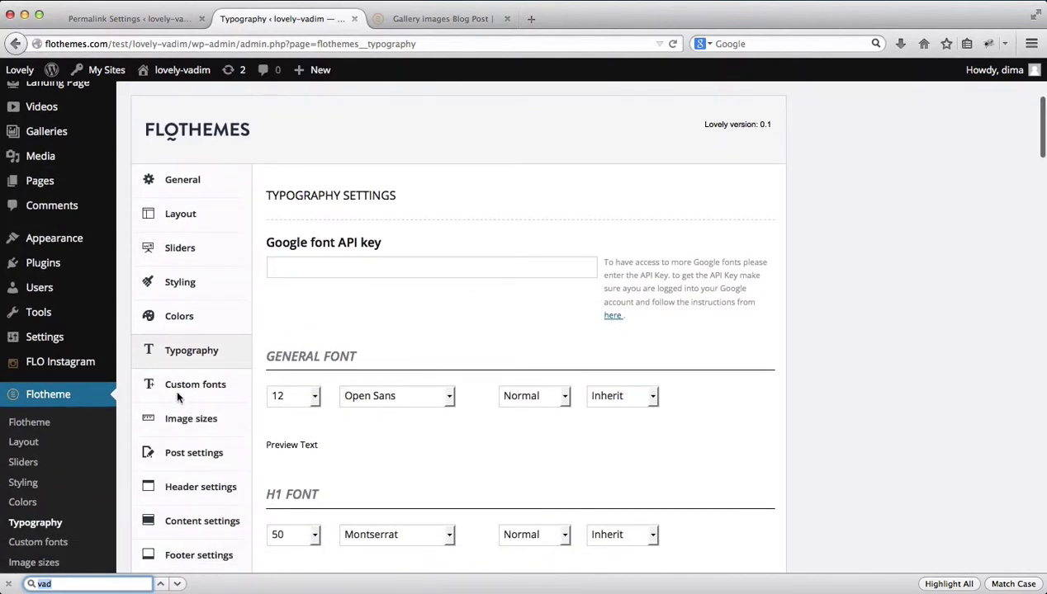
Browse the Custom Fonts Manager list, including bombshellPro, gotham HTF and adobe caslon italic.
{"action": "left_click", "coordinate": [179, 388]}
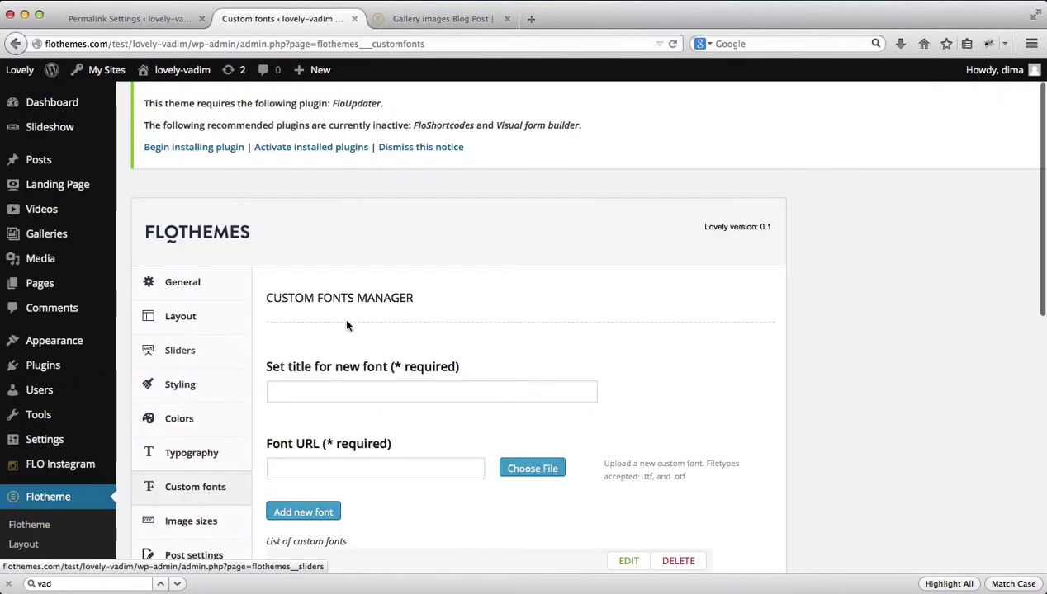
{"action": "scroll", "coordinate": [381, 321], "scroll_direction": "down", "scroll_amount": 3}
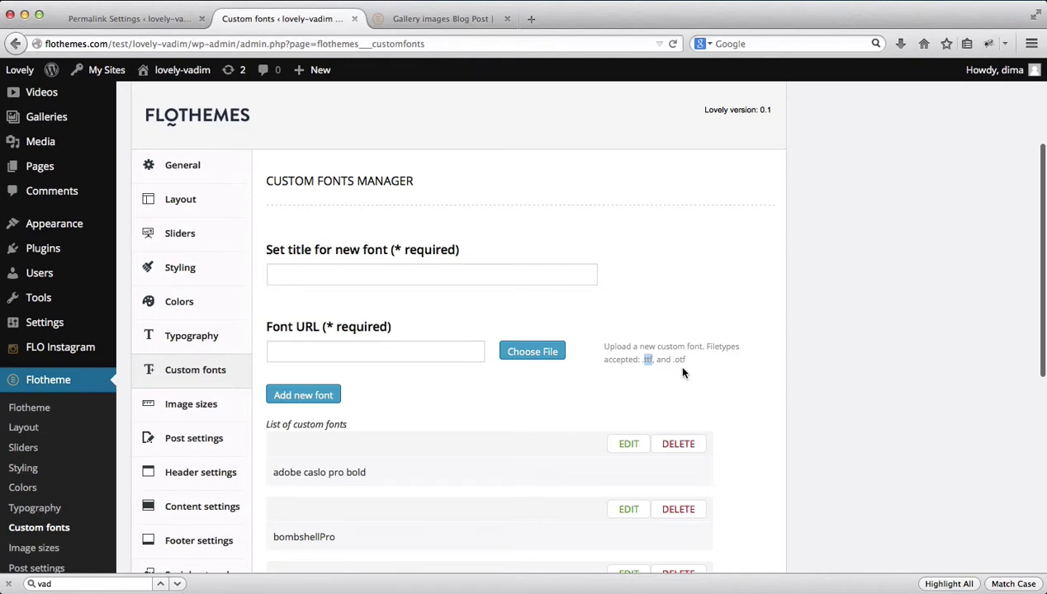
{"action": "scroll", "coordinate": [718, 347], "scroll_direction": "down", "scroll_amount": 2}
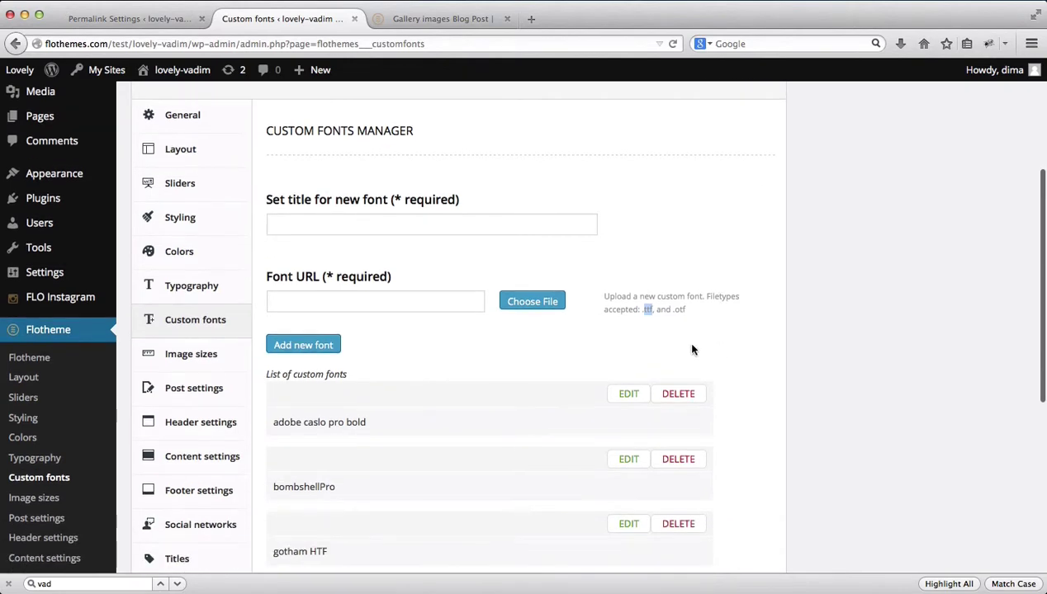
{"action": "left_click", "coordinate": [336, 222]}
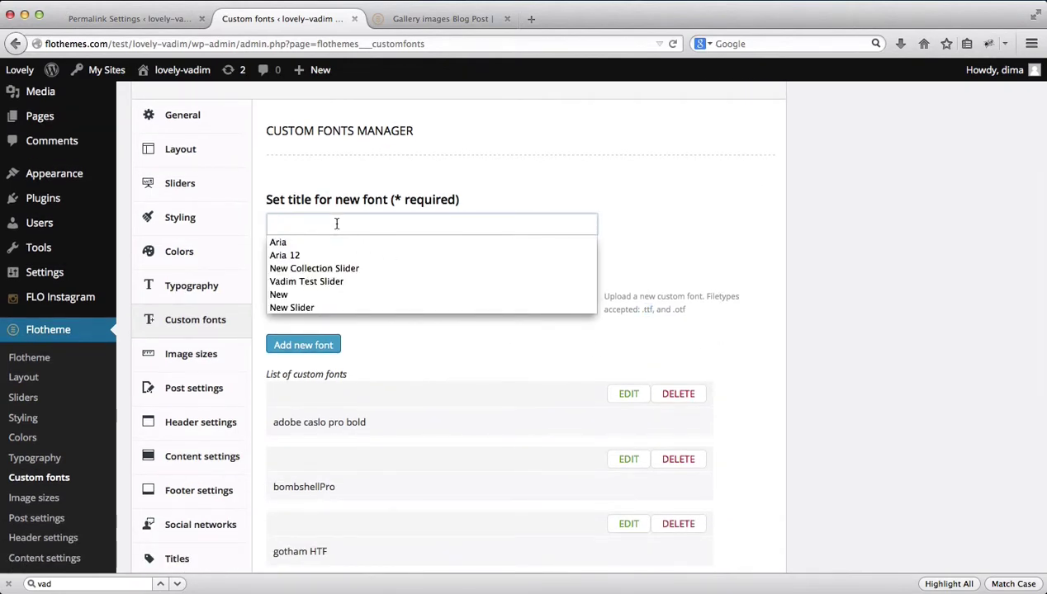
{"action": "left_click", "coordinate": [460, 196]}
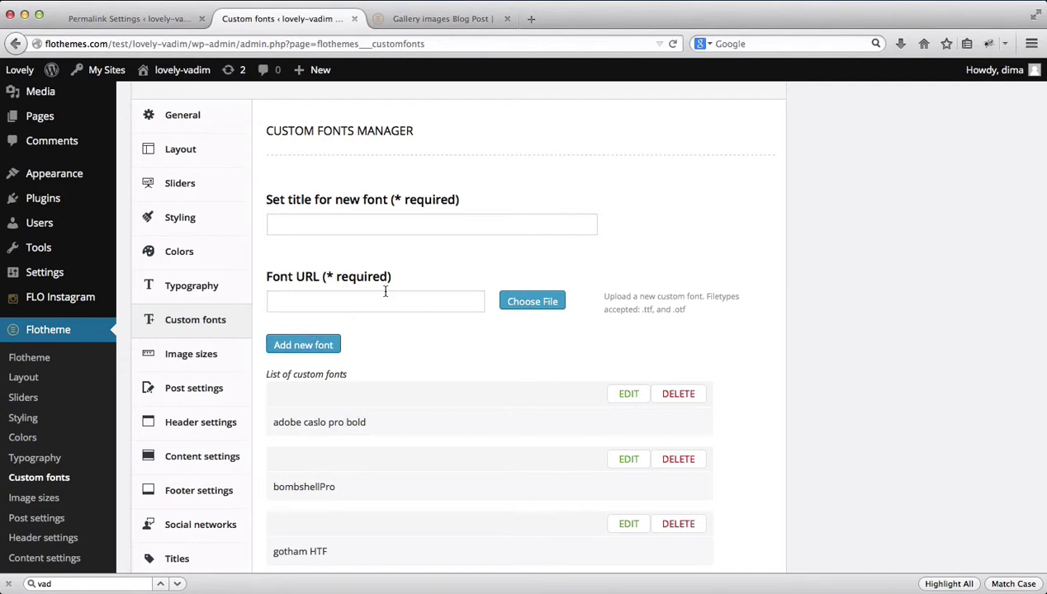
{"action": "scroll", "coordinate": [384, 297], "scroll_direction": "down", "scroll_amount": 2}
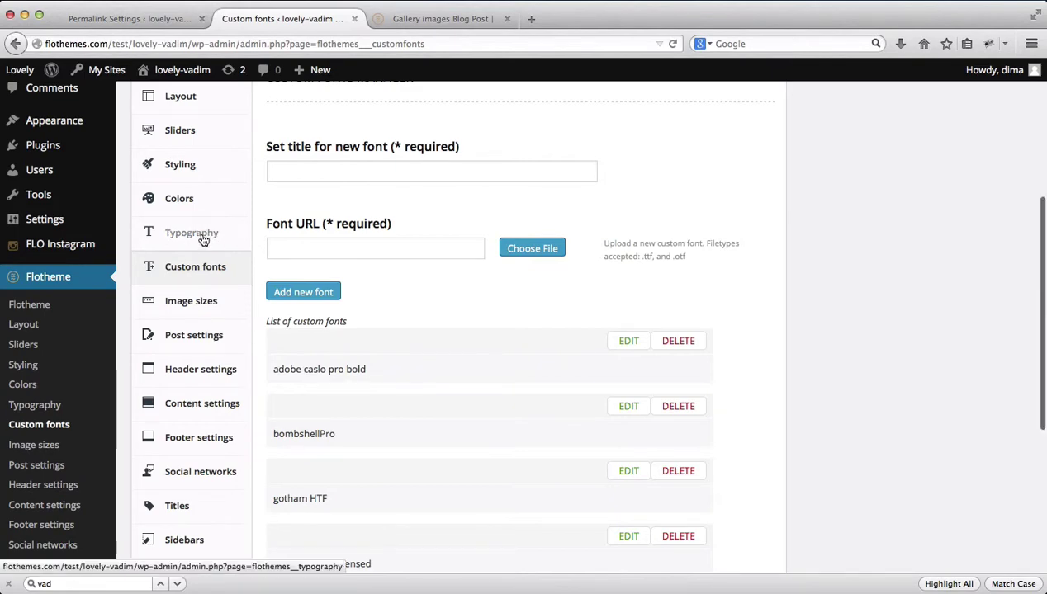
{"action": "scroll", "coordinate": [203, 239], "scroll_direction": "down", "scroll_amount": 1}
{"action": "scroll", "coordinate": [202, 238], "scroll_direction": "down", "scroll_amount": 2}
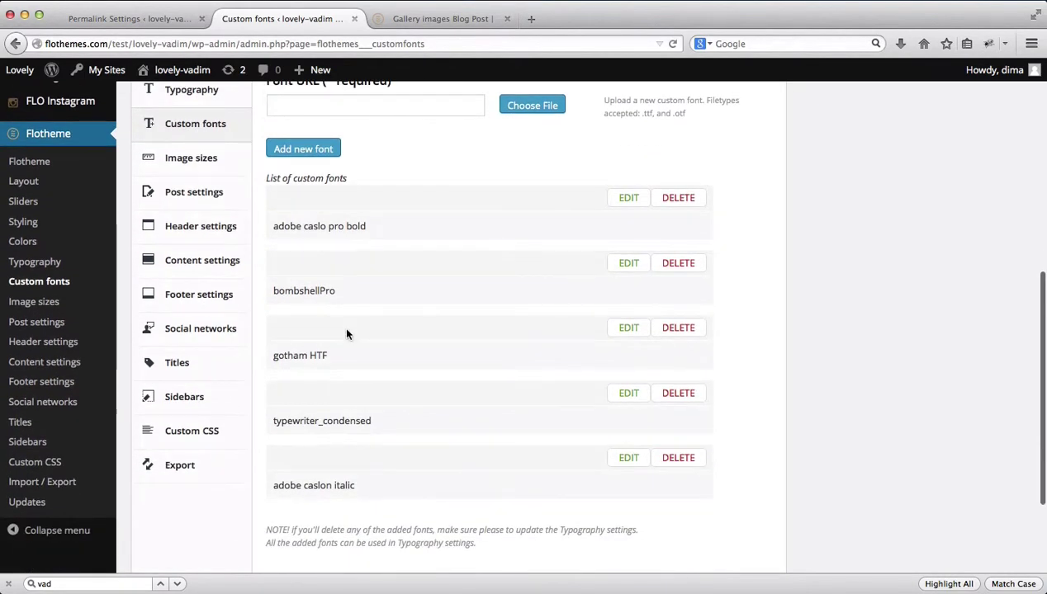
{"action": "scroll", "coordinate": [357, 406], "scroll_direction": "down", "scroll_amount": 1}
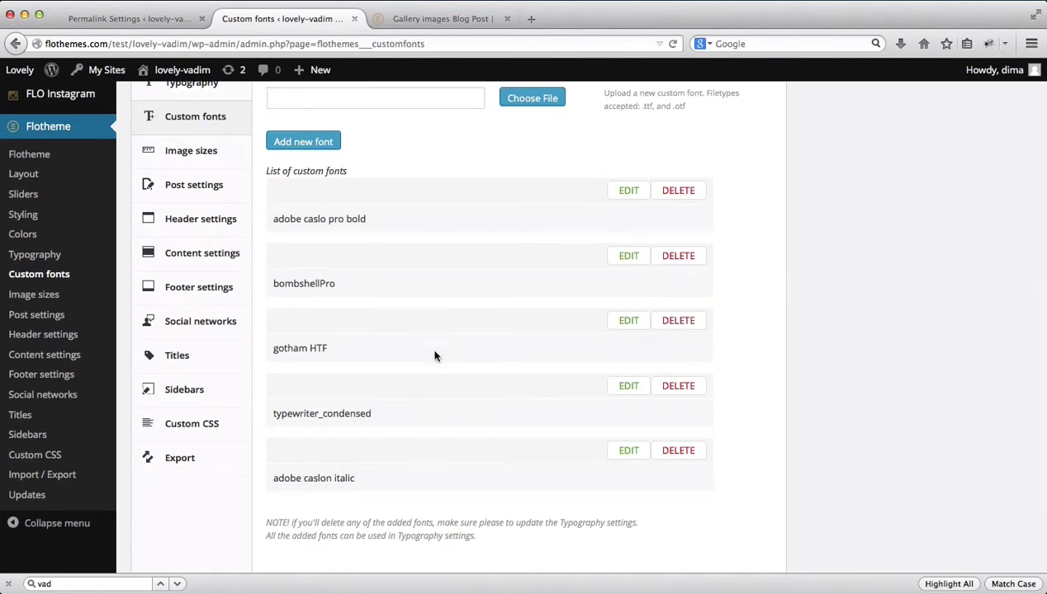
{"action": "scroll", "coordinate": [450, 298], "scroll_direction": "up", "scroll_amount": 4}
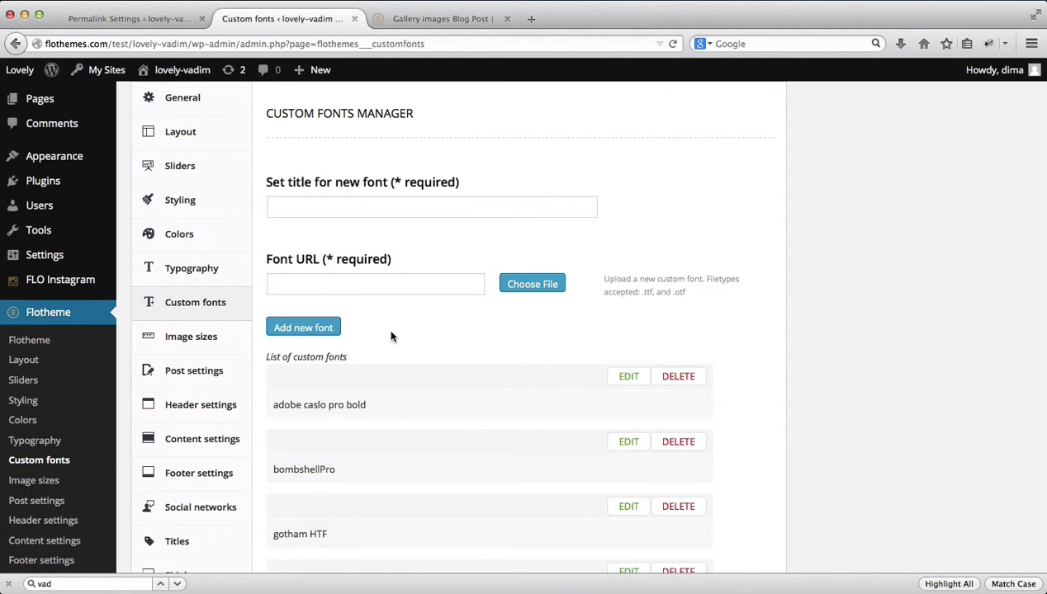
Open Image sizes and check the slideshow image width of 1000.
{"action": "left_click", "coordinate": [161, 338]}
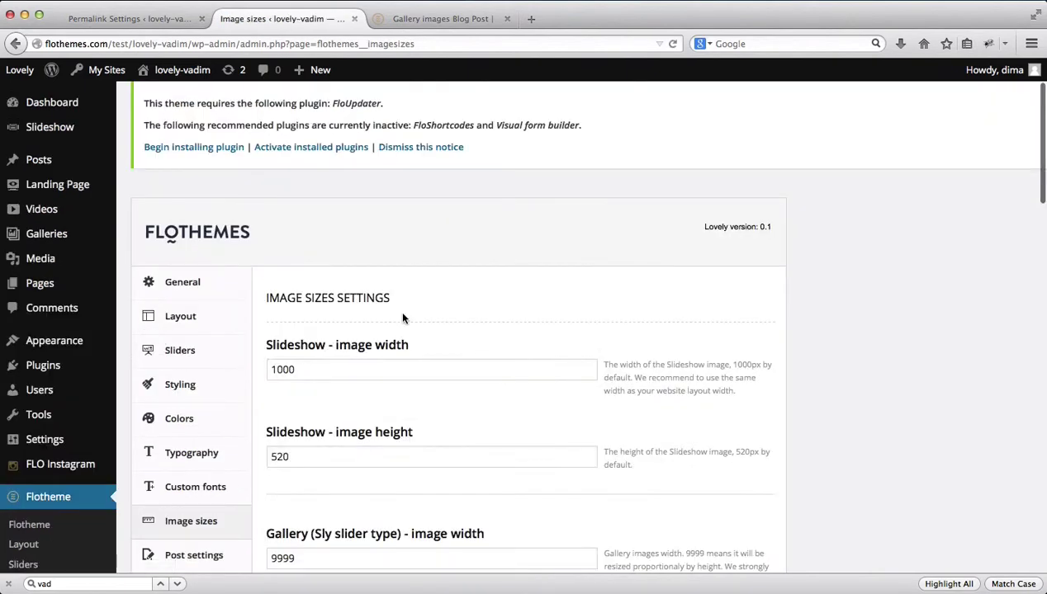
{"action": "scroll", "coordinate": [403, 318], "scroll_direction": "down", "scroll_amount": 1}
{"action": "scroll", "coordinate": [403, 318], "scroll_direction": "down", "scroll_amount": 2}
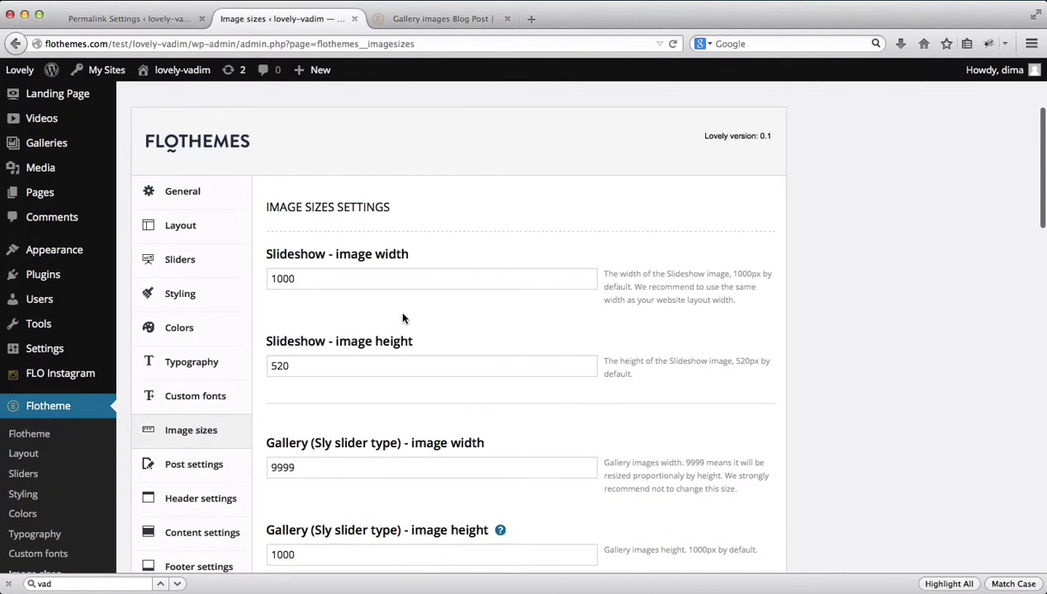
{"action": "scroll", "coordinate": [402, 318], "scroll_direction": "down", "scroll_amount": 2}
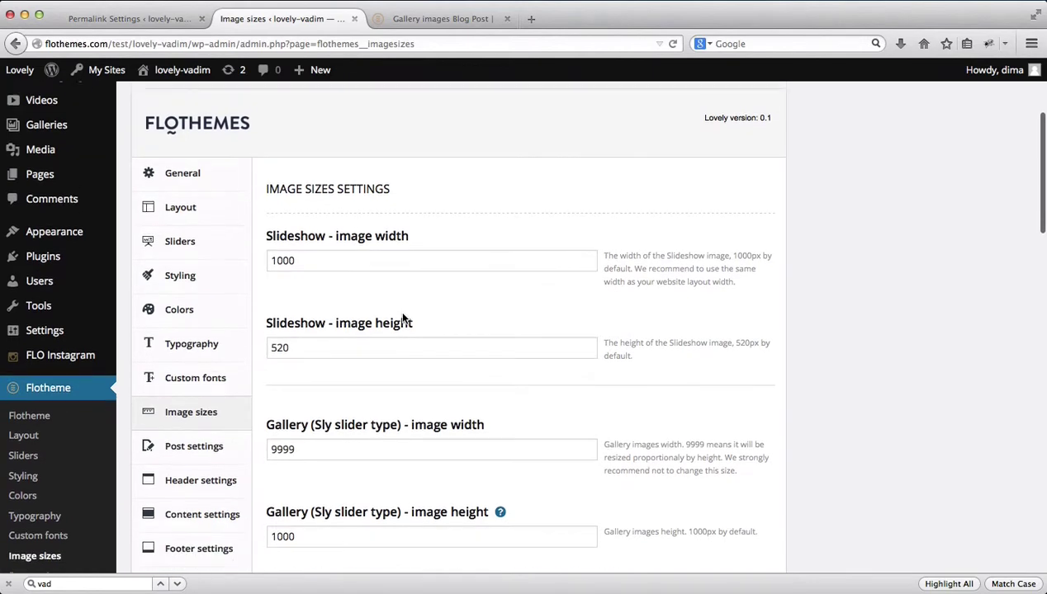
{"action": "double_click", "coordinate": [315, 245]}
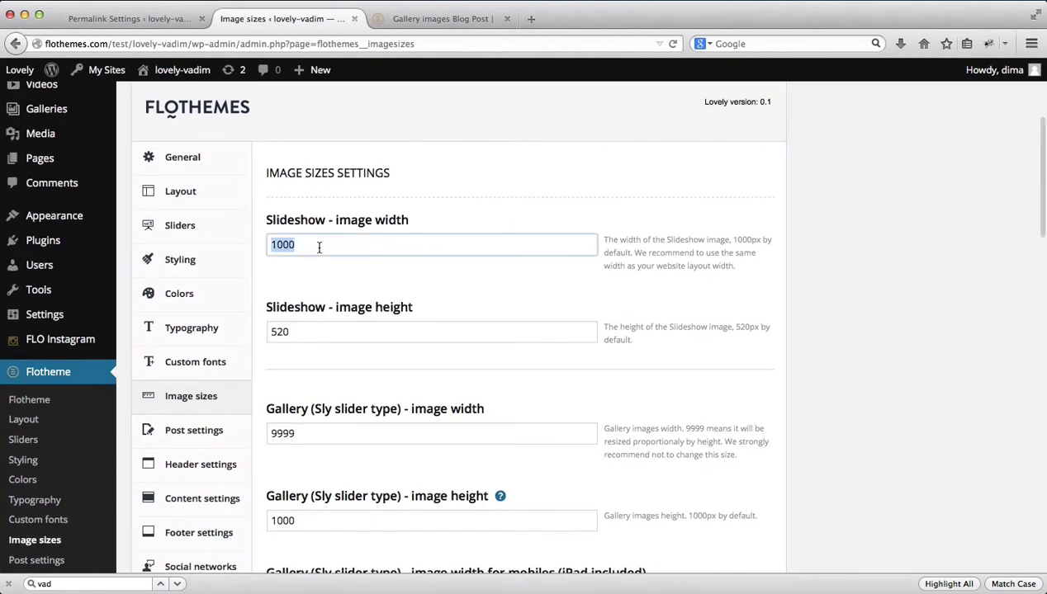
Review gallery and thumbnail sizes, including 1100×550 single page thumbnails and Sly gallery height 1000.
{"action": "scroll", "coordinate": [408, 243], "scroll_direction": "down", "scroll_amount": 4}
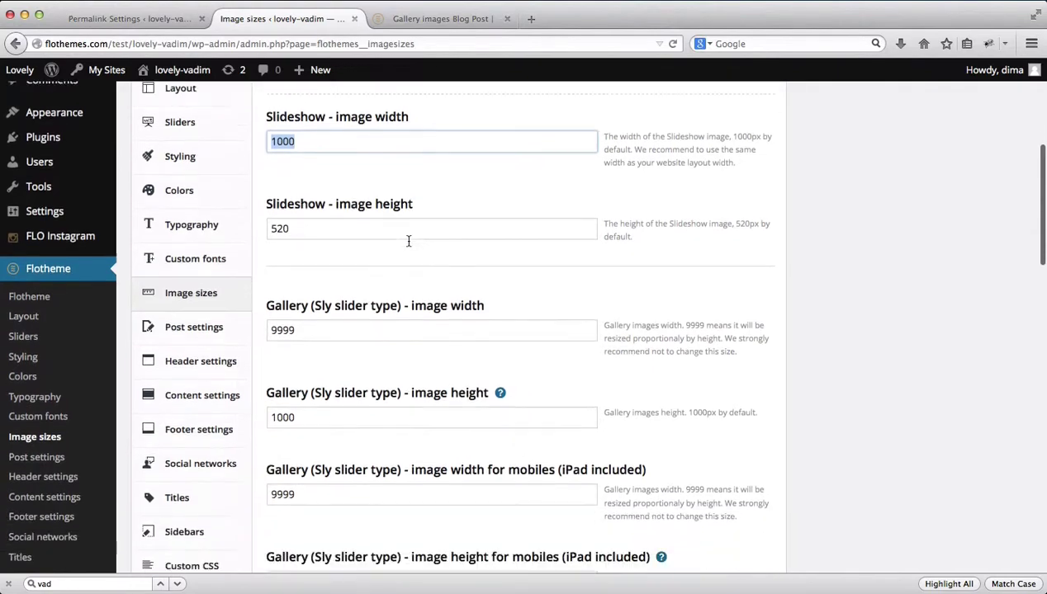
{"action": "scroll", "coordinate": [390, 264], "scroll_direction": "down", "scroll_amount": 1}
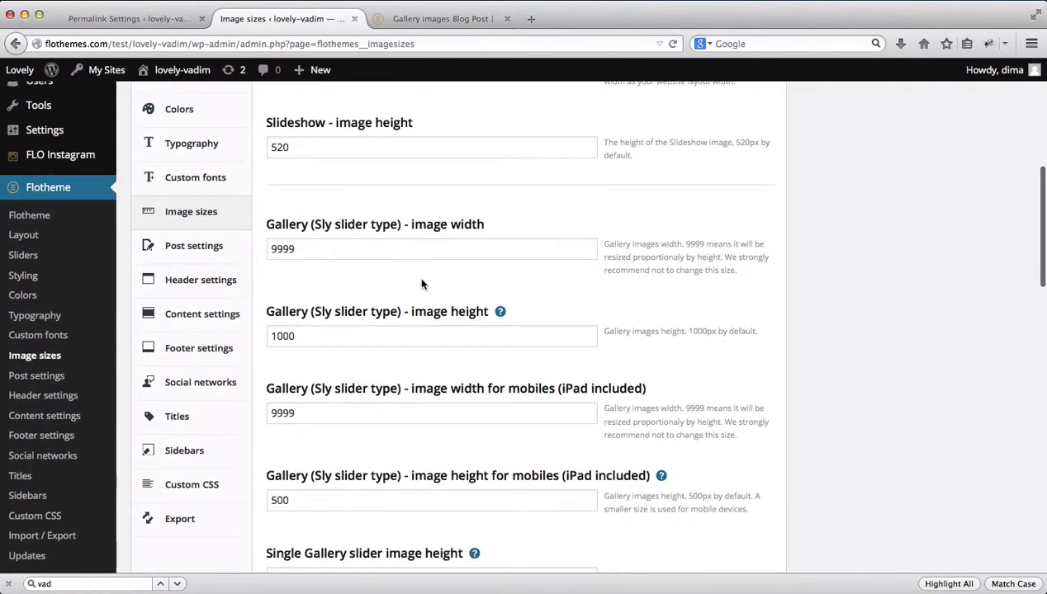
{"action": "scroll", "coordinate": [423, 287], "scroll_direction": "down", "scroll_amount": 5}
{"action": "scroll", "coordinate": [425, 290], "scroll_direction": "down", "scroll_amount": 2}
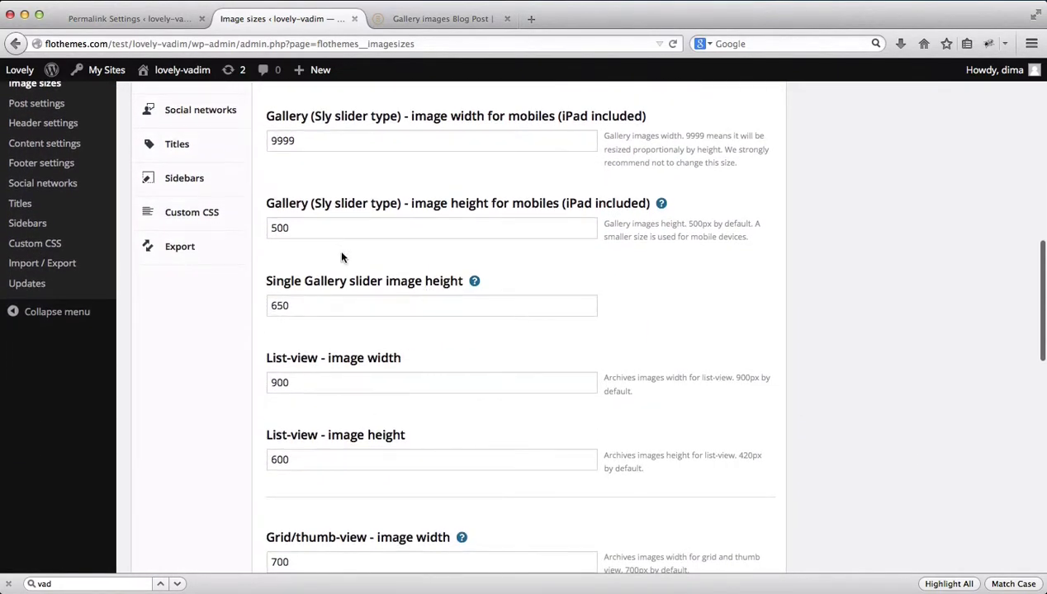
{"action": "scroll", "coordinate": [296, 517], "scroll_direction": "down", "scroll_amount": 2}
{"action": "scroll", "coordinate": [298, 521], "scroll_direction": "down", "scroll_amount": 3}
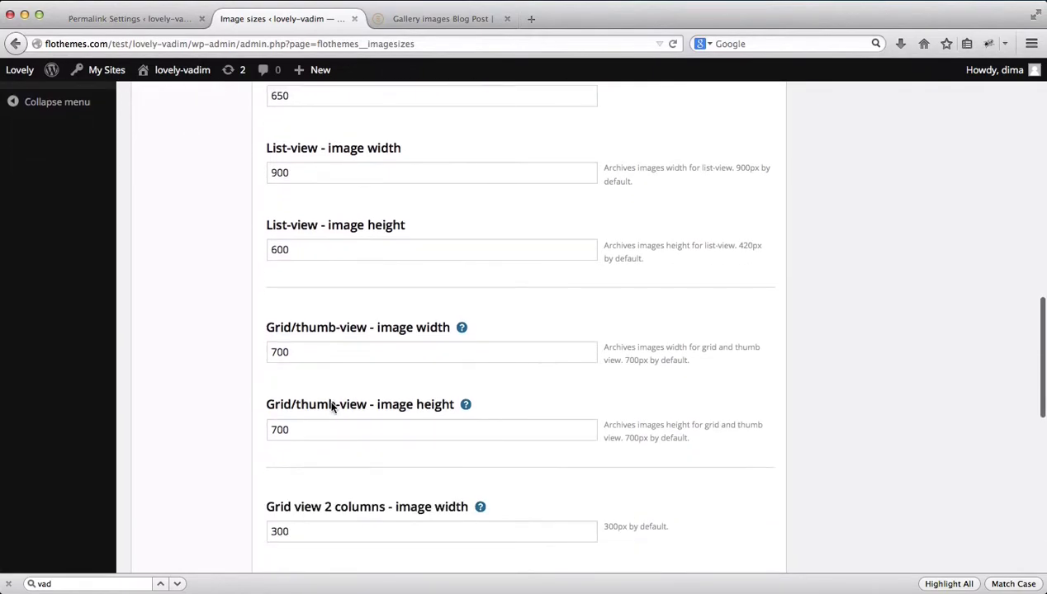
{"action": "scroll", "coordinate": [333, 402], "scroll_direction": "down", "scroll_amount": 6}
{"action": "scroll", "coordinate": [331, 402], "scroll_direction": "down", "scroll_amount": 3}
{"action": "scroll", "coordinate": [332, 405], "scroll_direction": "up", "scroll_amount": 1}
{"action": "scroll", "coordinate": [332, 402], "scroll_direction": "down", "scroll_amount": 2}
{"action": "scroll", "coordinate": [331, 403], "scroll_direction": "down", "scroll_amount": 2}
{"action": "scroll", "coordinate": [332, 405], "scroll_direction": "up", "scroll_amount": 12}
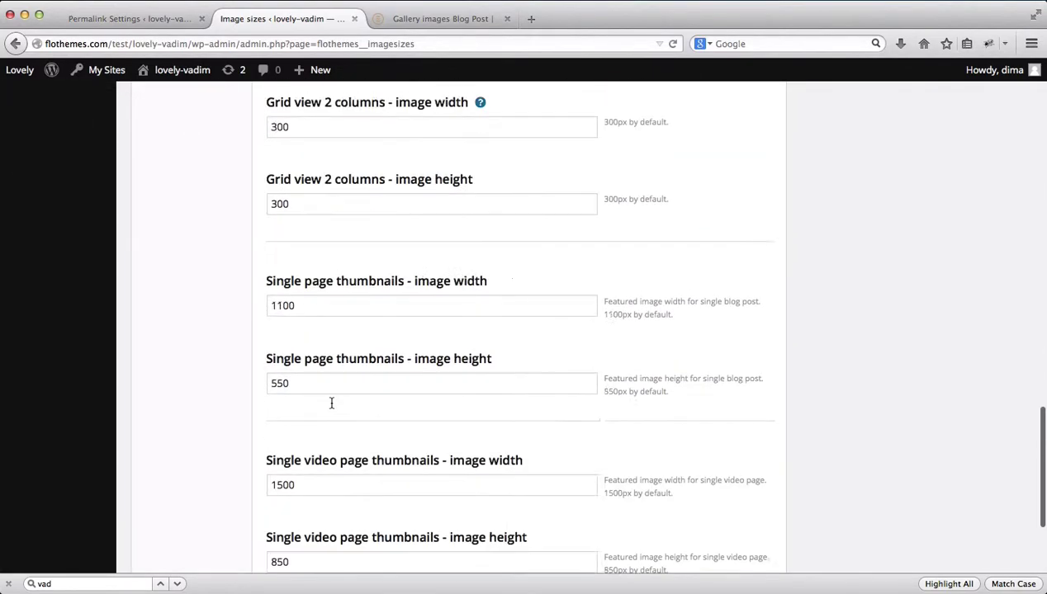
{"action": "scroll", "coordinate": [332, 407], "scroll_direction": "up", "scroll_amount": 3}
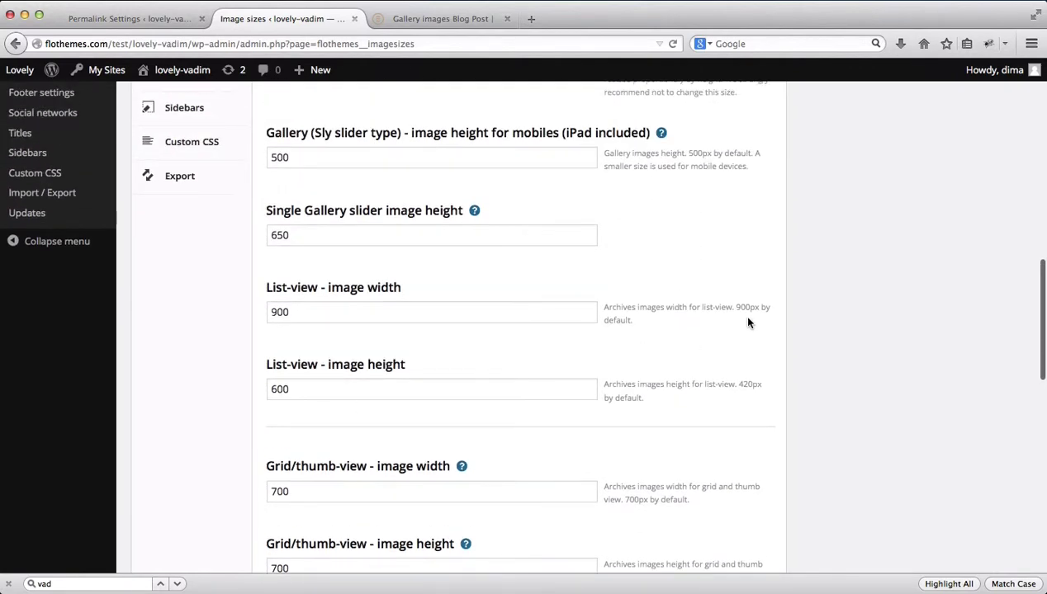
{"action": "scroll", "coordinate": [663, 432], "scroll_direction": "down", "scroll_amount": 12}
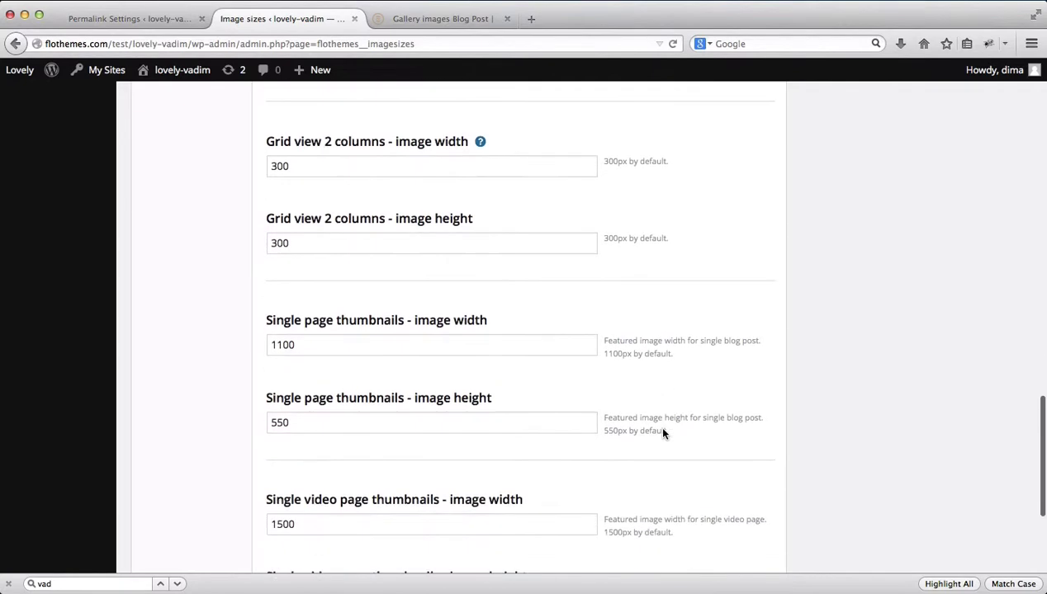
{"action": "scroll", "coordinate": [663, 432], "scroll_direction": "up", "scroll_amount": 13}
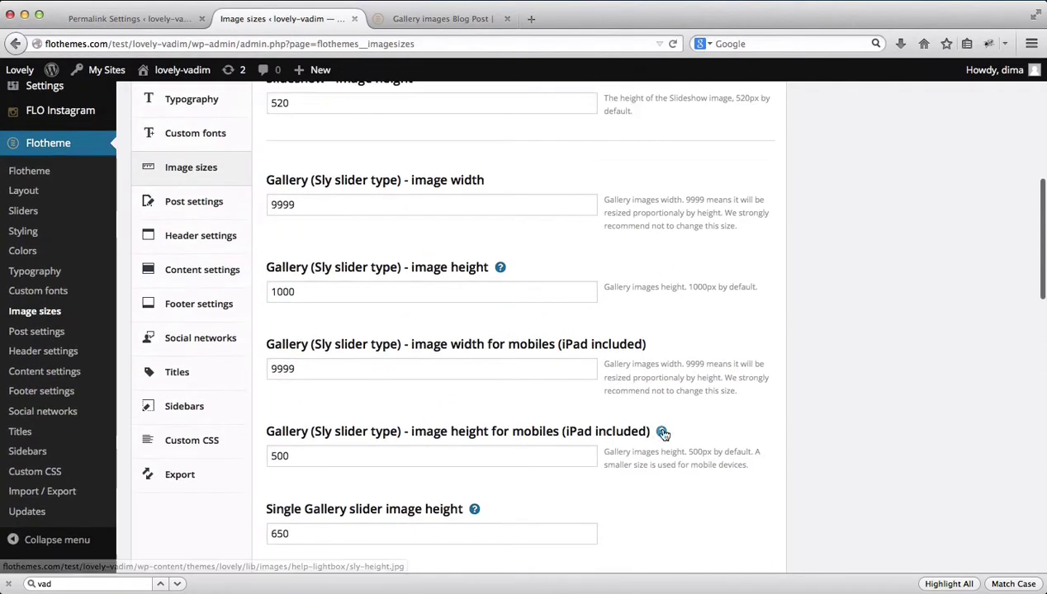
{"action": "left_click", "coordinate": [211, 203]}
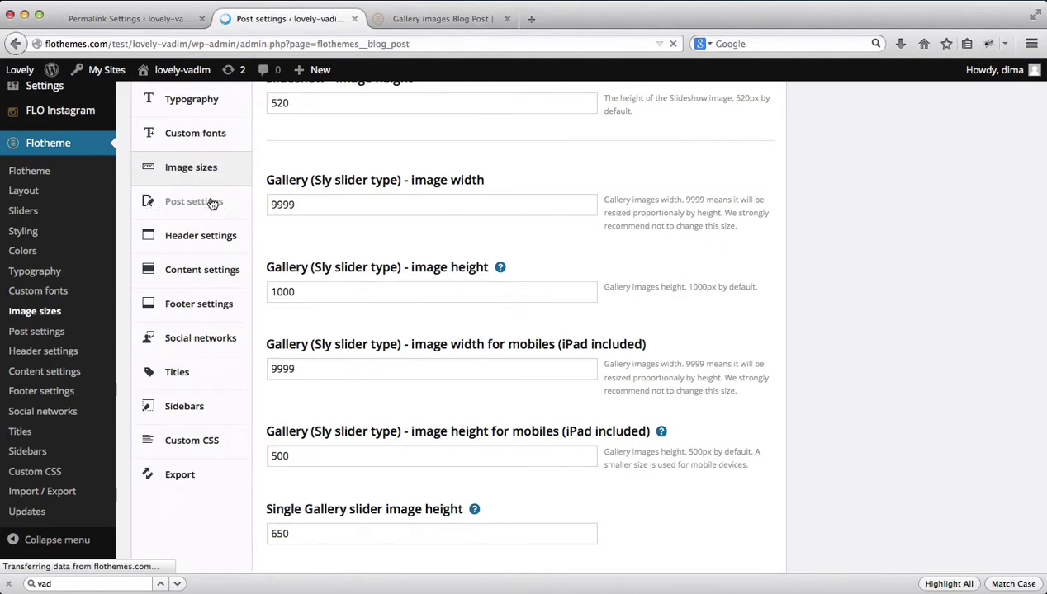
Scroll through General Posts Settings for similar posts, image spacing and social sharing.
{"action": "scroll", "coordinate": [414, 298], "scroll_direction": "down", "scroll_amount": 5}
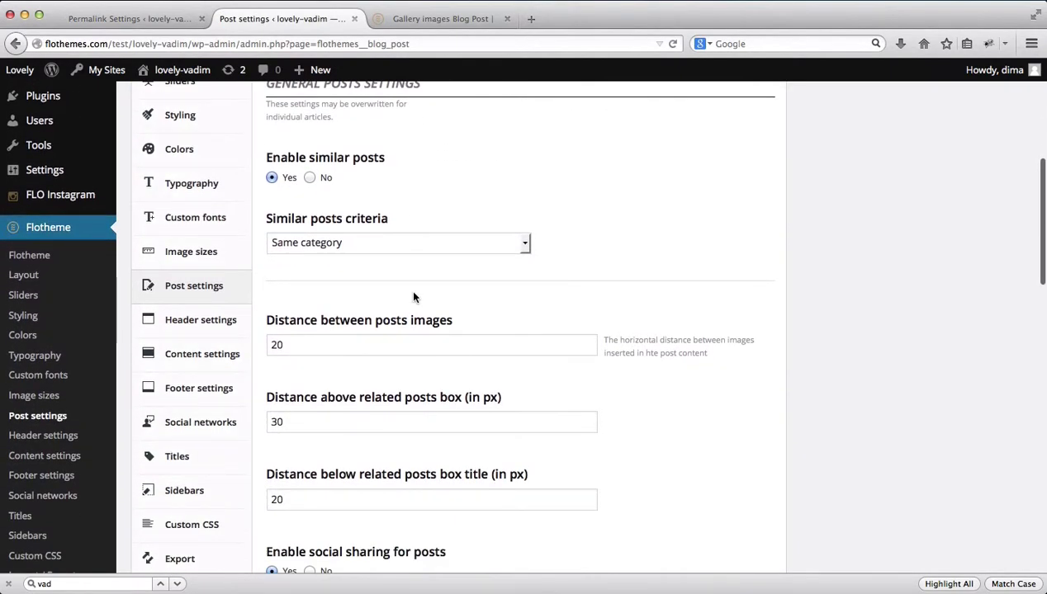
{"action": "scroll", "coordinate": [413, 297], "scroll_direction": "down", "scroll_amount": 1}
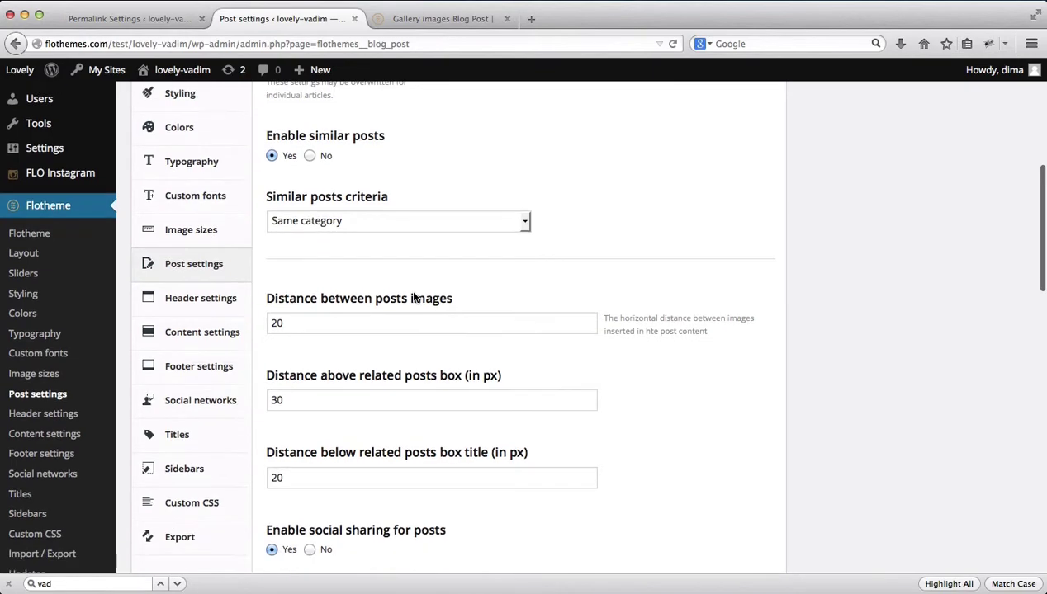
{"action": "scroll", "coordinate": [368, 250], "scroll_direction": "down", "scroll_amount": 8}
{"action": "scroll", "coordinate": [371, 248], "scroll_direction": "up", "scroll_amount": 3}
{"action": "scroll", "coordinate": [371, 252], "scroll_direction": "up", "scroll_amount": 5}
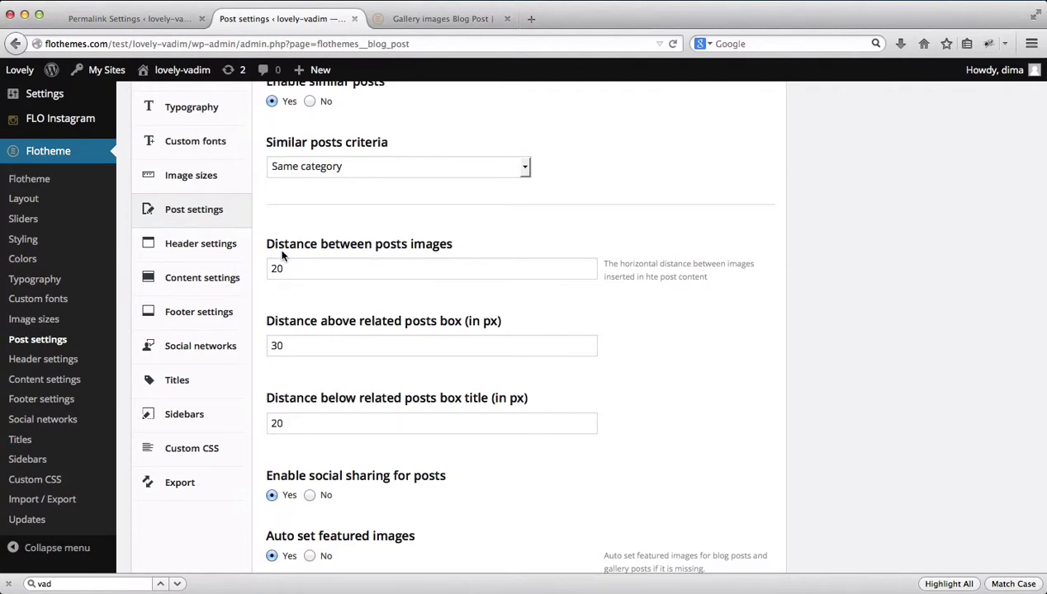
{"action": "left_click", "coordinate": [198, 246]}
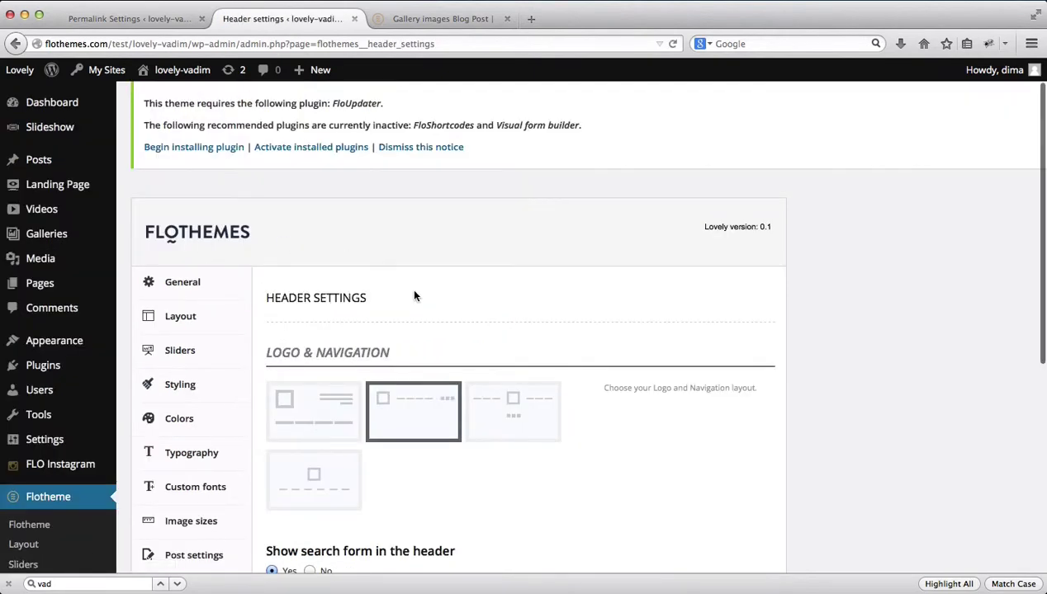
Try the first Logo & Navigation layout, then settle on the second one.
{"action": "scroll", "coordinate": [415, 295], "scroll_direction": "down", "scroll_amount": 3}
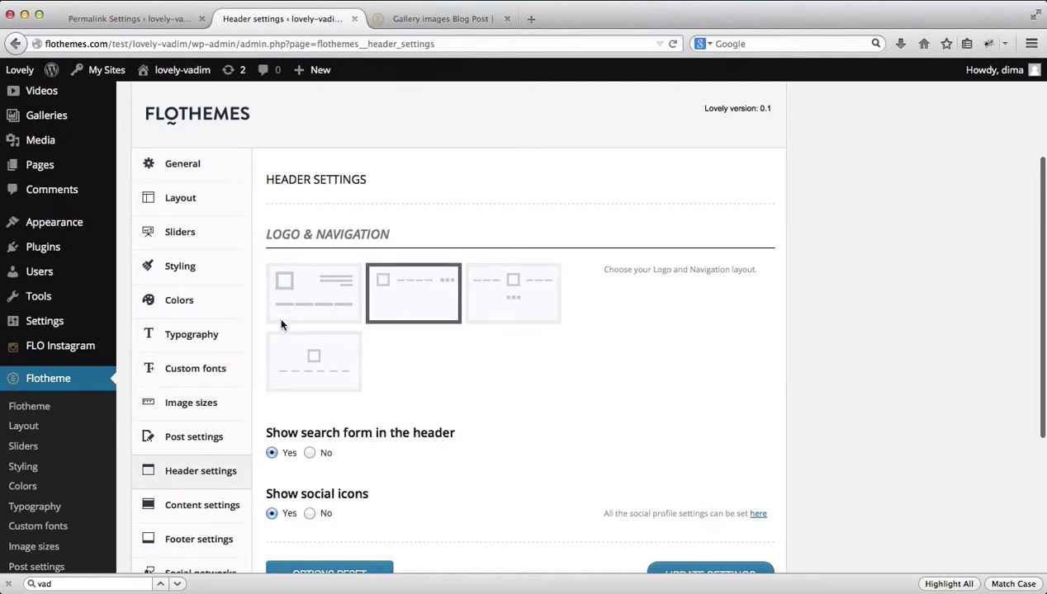
{"action": "scroll", "coordinate": [566, 311], "scroll_direction": "down", "scroll_amount": 3}
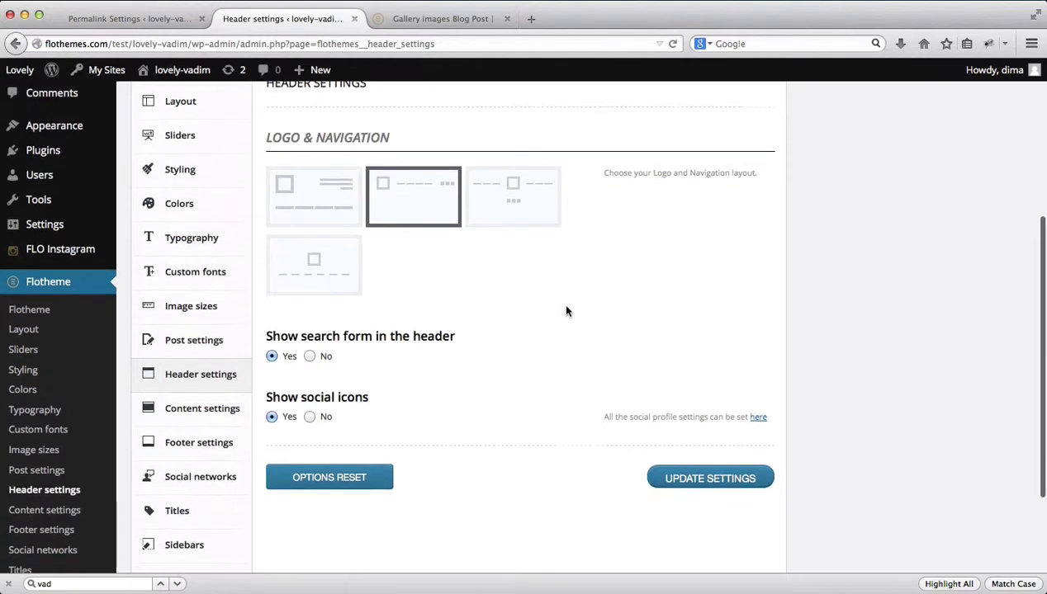
{"action": "left_click", "coordinate": [295, 188]}
{"action": "scroll", "coordinate": [495, 218], "scroll_direction": "down", "scroll_amount": 3}
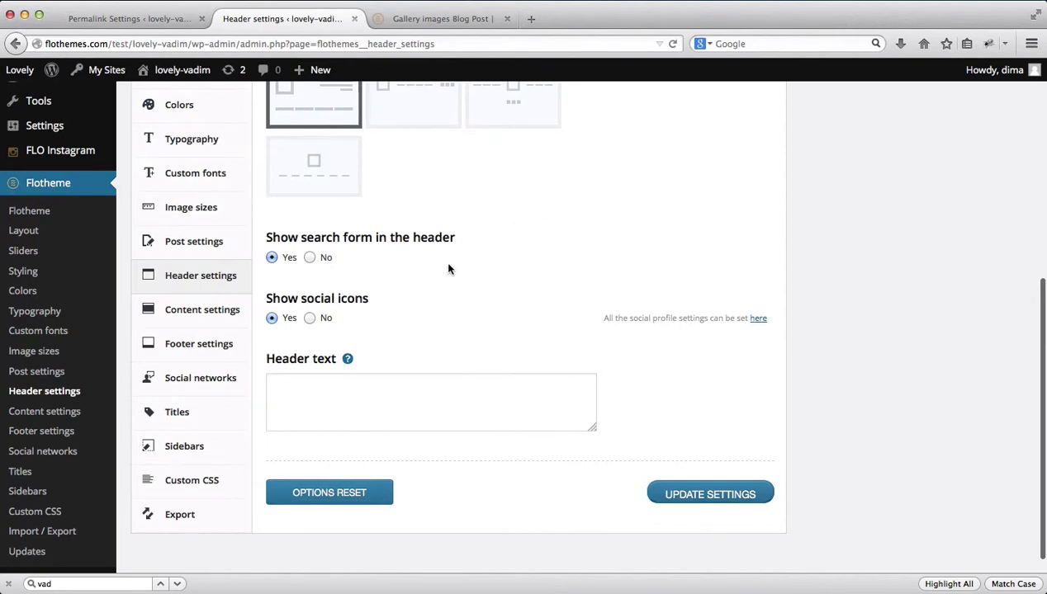
{"action": "scroll", "coordinate": [449, 268], "scroll_direction": "up", "scroll_amount": 5}
{"action": "scroll", "coordinate": [454, 330], "scroll_direction": "down", "scroll_amount": 4}
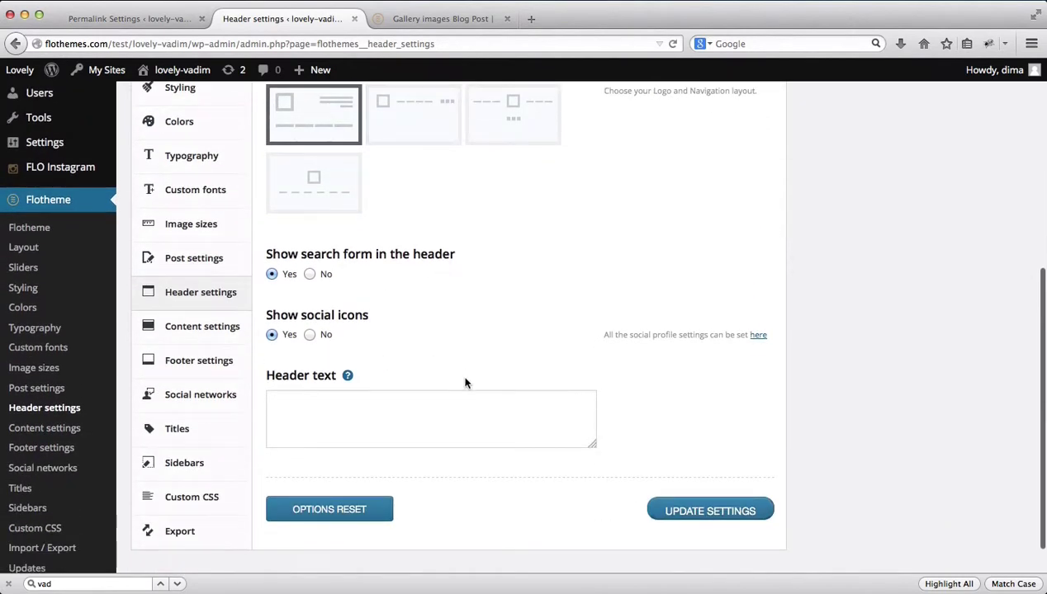
{"action": "scroll", "coordinate": [525, 368], "scroll_direction": "up", "scroll_amount": 1}
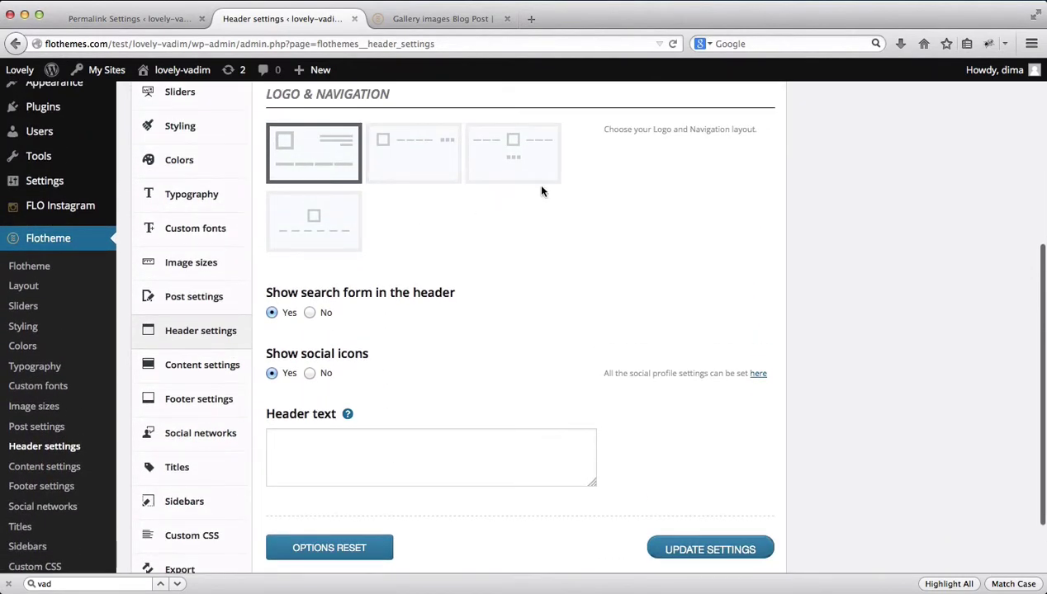
{"action": "left_click", "coordinate": [404, 153]}
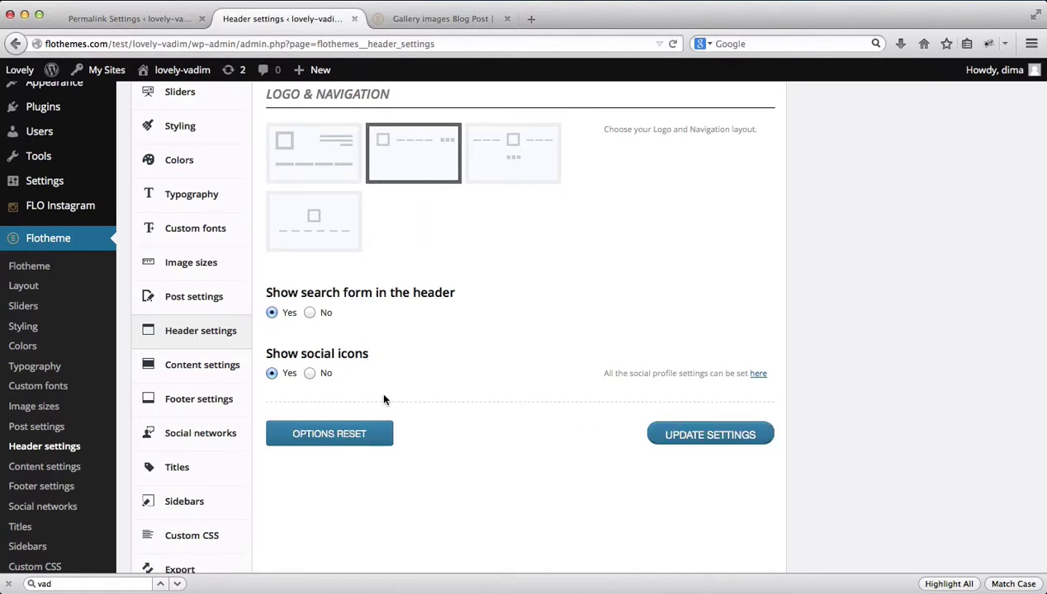
{"action": "left_click", "coordinate": [218, 365]}
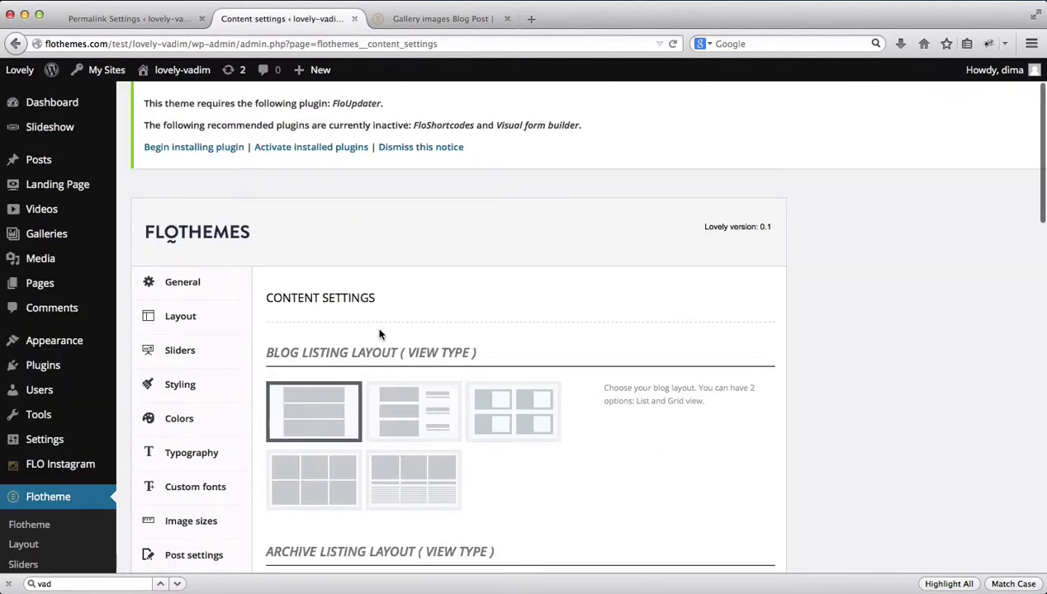
Look through the Blog listing and Archive listing layout options, leaving them unchanged.
{"action": "scroll", "coordinate": [378, 334], "scroll_direction": "down", "scroll_amount": 4}
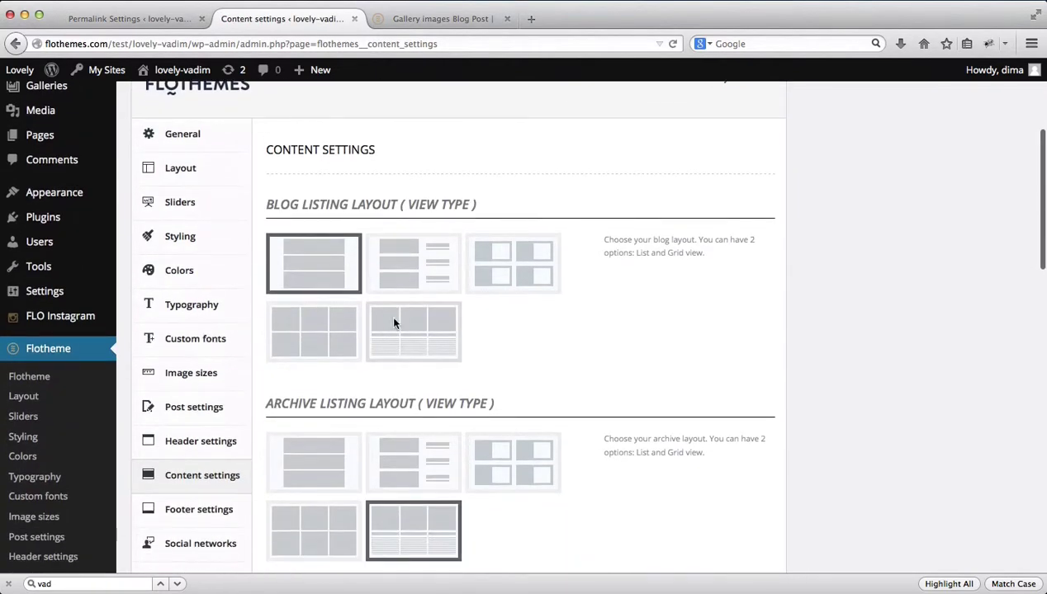
{"action": "scroll", "coordinate": [384, 309], "scroll_direction": "down", "scroll_amount": 1}
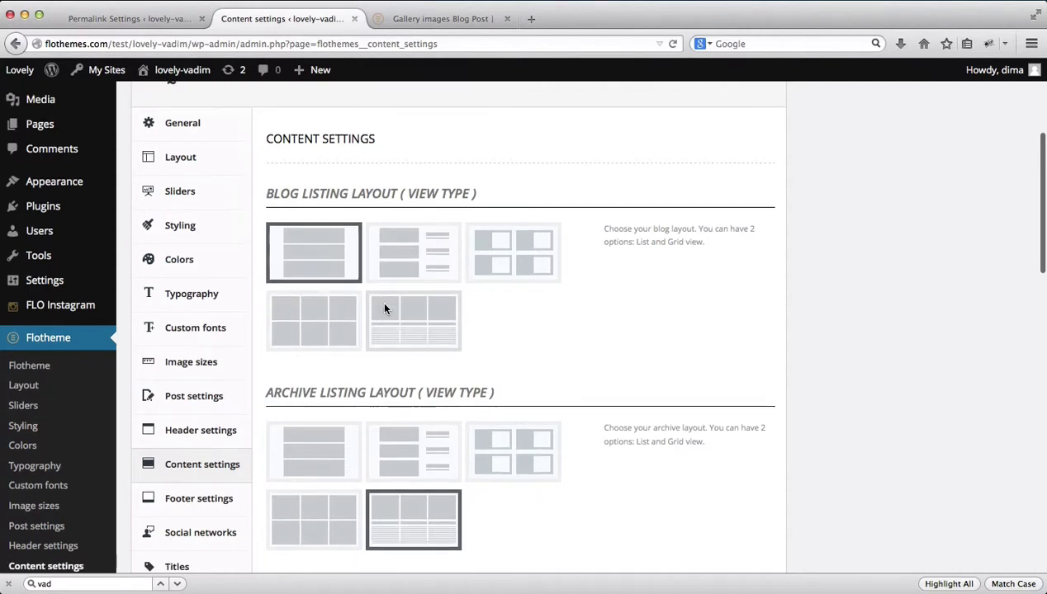
{"action": "scroll", "coordinate": [524, 289], "scroll_direction": "down", "scroll_amount": 1}
{"action": "scroll", "coordinate": [529, 297], "scroll_direction": "down", "scroll_amount": 10}
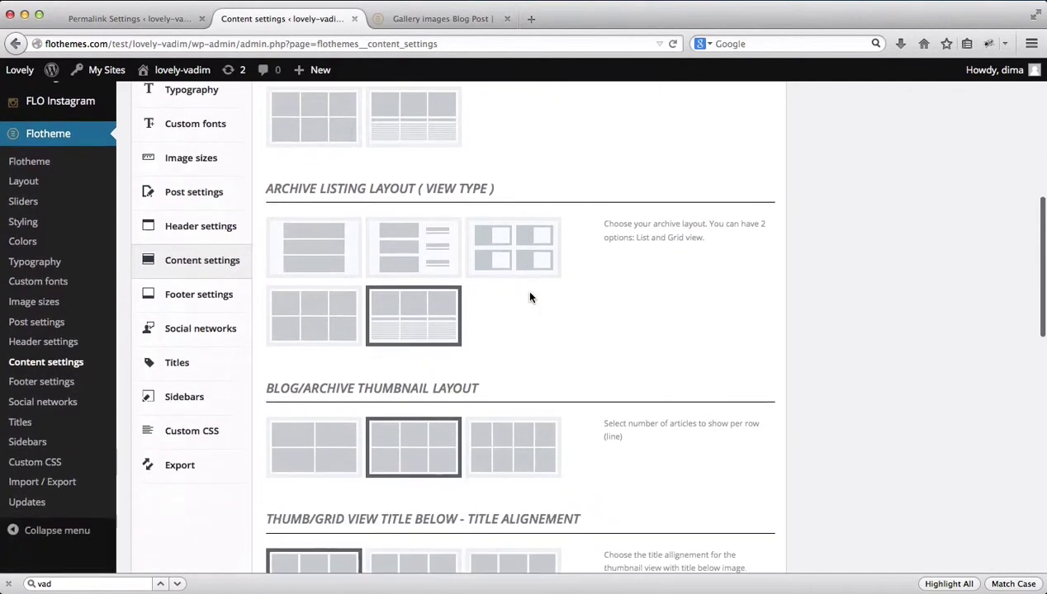
{"action": "scroll", "coordinate": [529, 297], "scroll_direction": "down", "scroll_amount": 13}
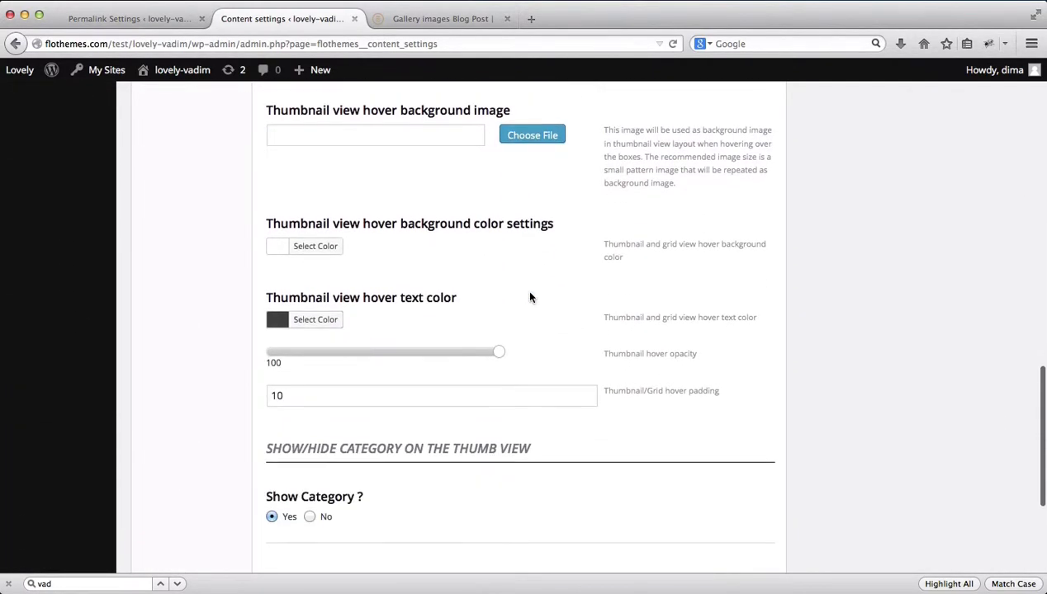
{"action": "scroll", "coordinate": [530, 297], "scroll_direction": "up", "scroll_amount": 8}
{"action": "scroll", "coordinate": [530, 297], "scroll_direction": "up", "scroll_amount": 12}
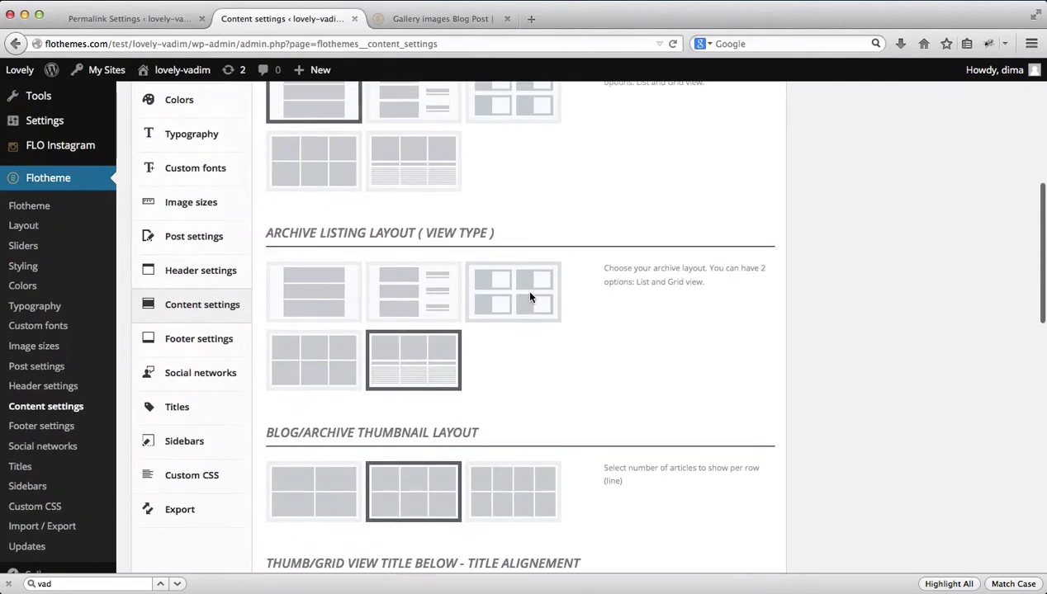
{"action": "scroll", "coordinate": [530, 298], "scroll_direction": "up", "scroll_amount": 3}
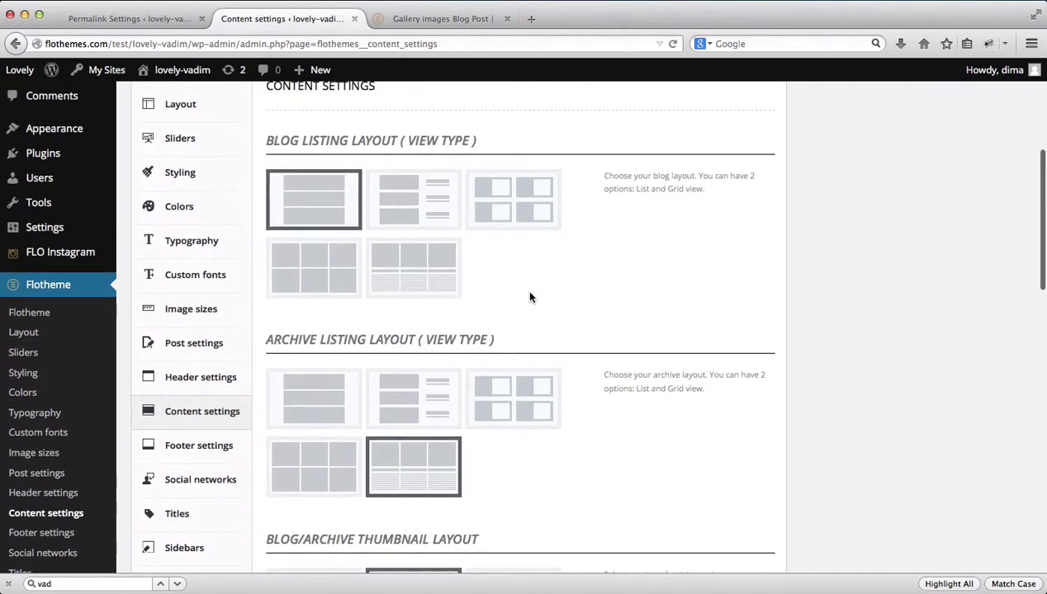
{"action": "scroll", "coordinate": [448, 374], "scroll_direction": "down", "scroll_amount": 1}
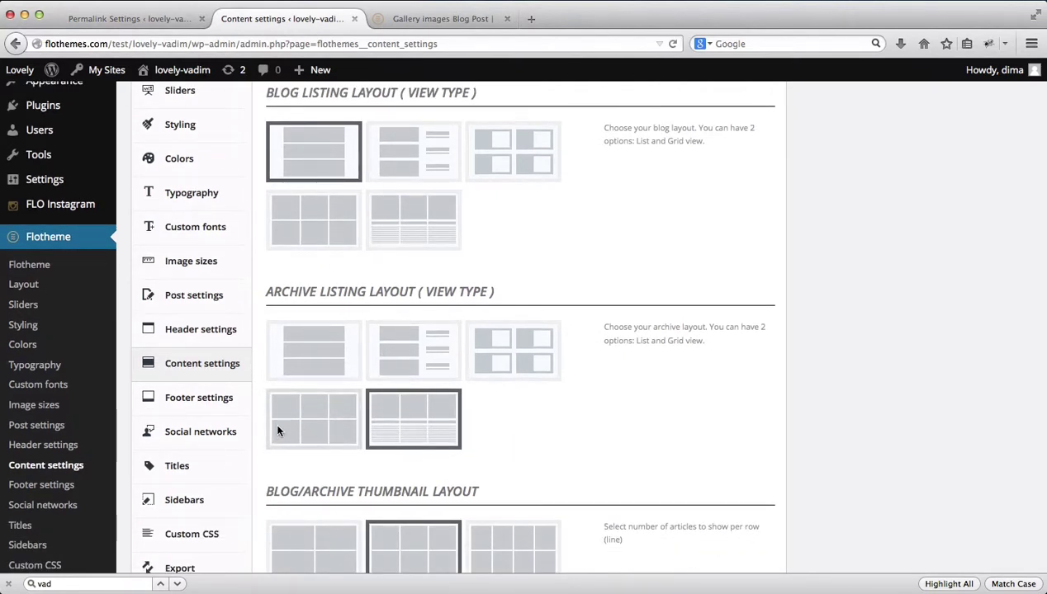
{"action": "left_click", "coordinate": [206, 401]}
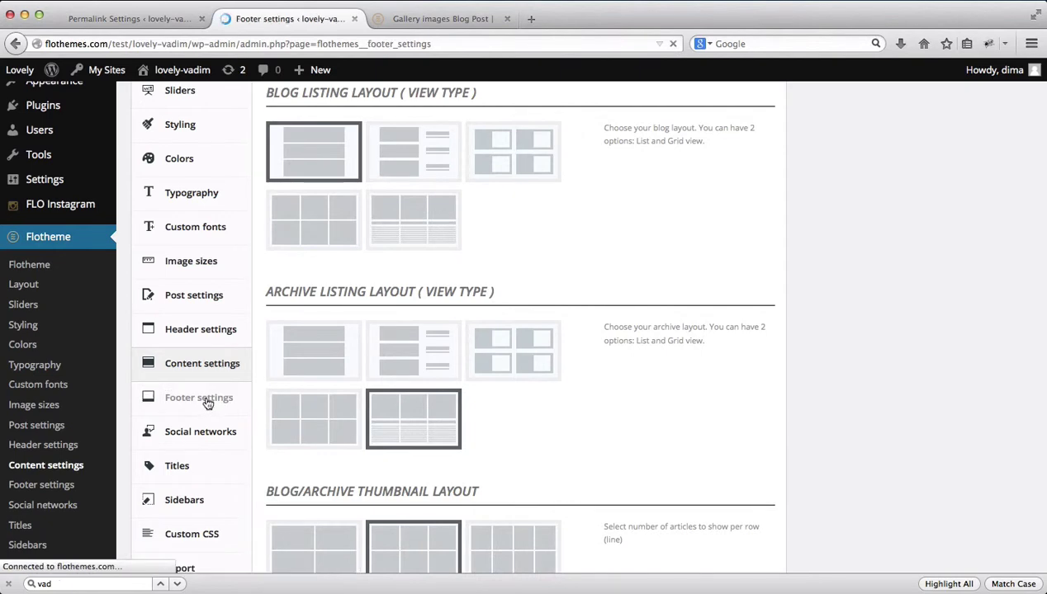
Review the footer's colour, widget spacing and social icon options, then go to Social networks.
{"action": "scroll", "coordinate": [418, 327], "scroll_direction": "down", "scroll_amount": 4}
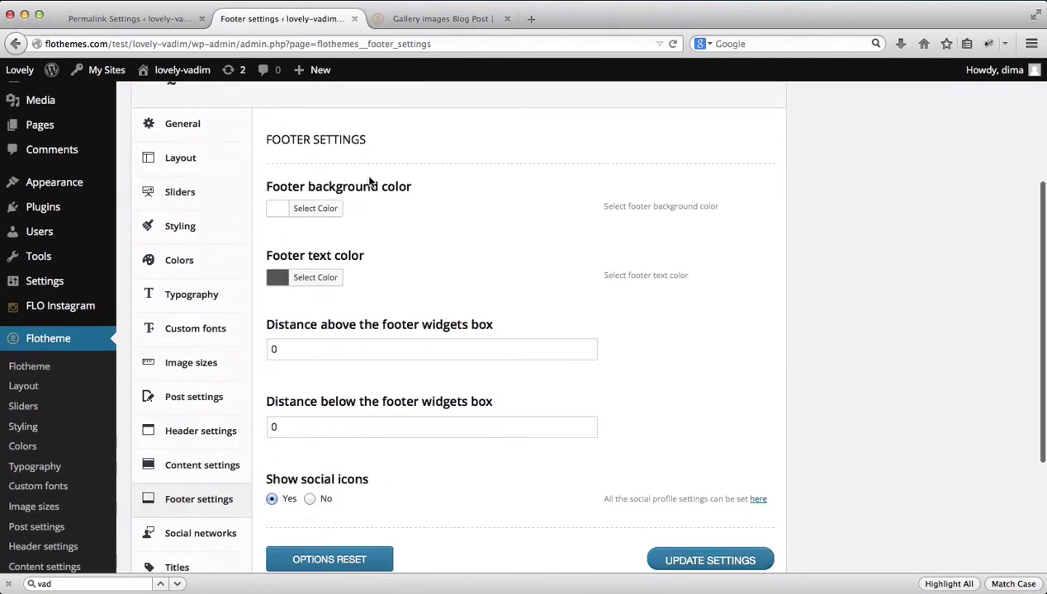
{"action": "scroll", "coordinate": [357, 266], "scroll_direction": "down", "scroll_amount": 4}
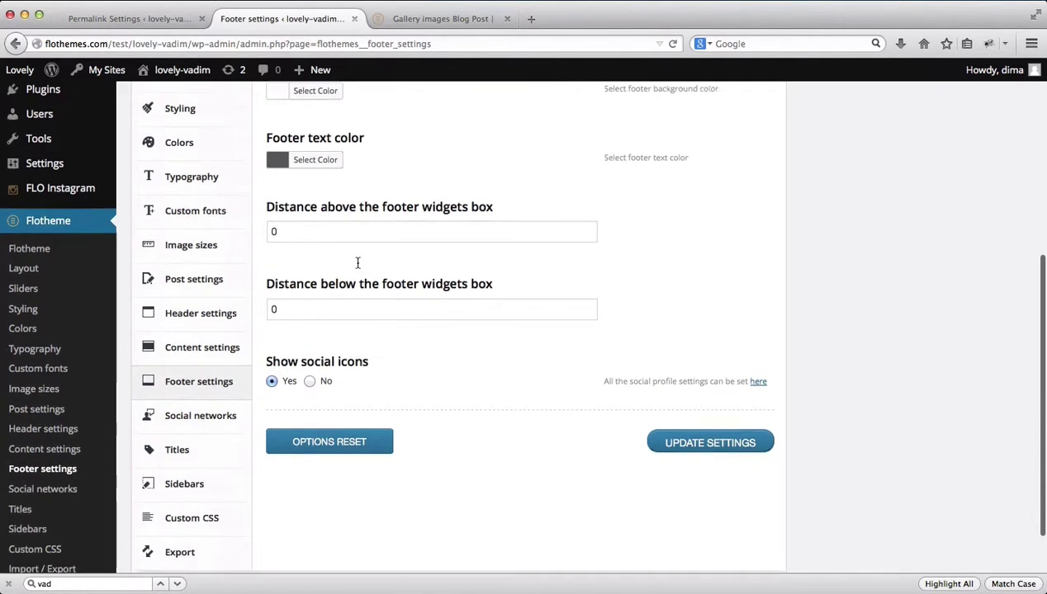
{"action": "left_click", "coordinate": [195, 402]}
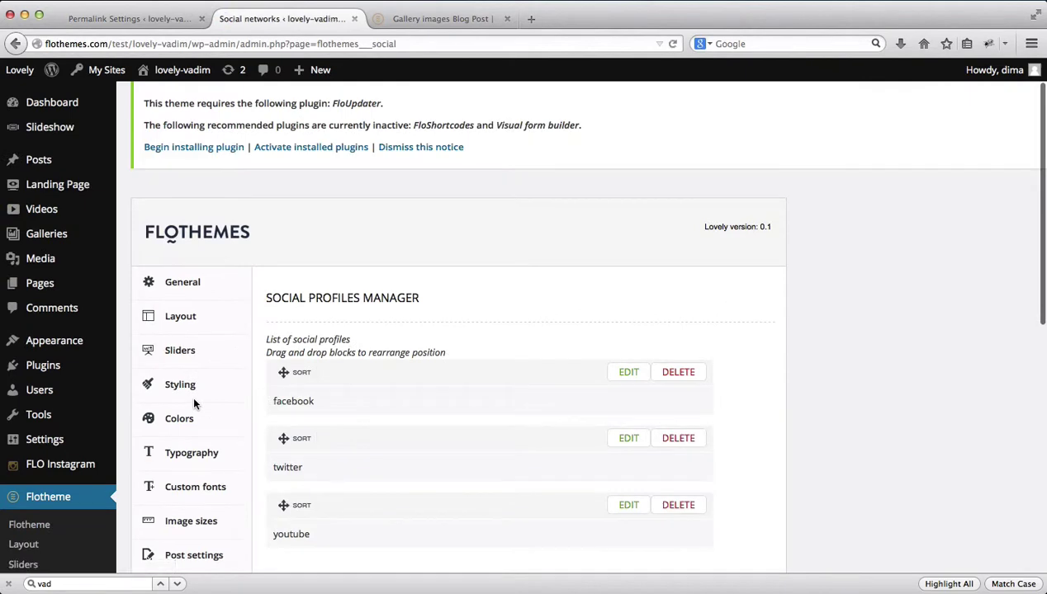
Look over the facebook, twitter and youtube profiles and the Add your social links form, then go to Titles.
{"action": "scroll", "coordinate": [489, 273], "scroll_direction": "down", "scroll_amount": 3}
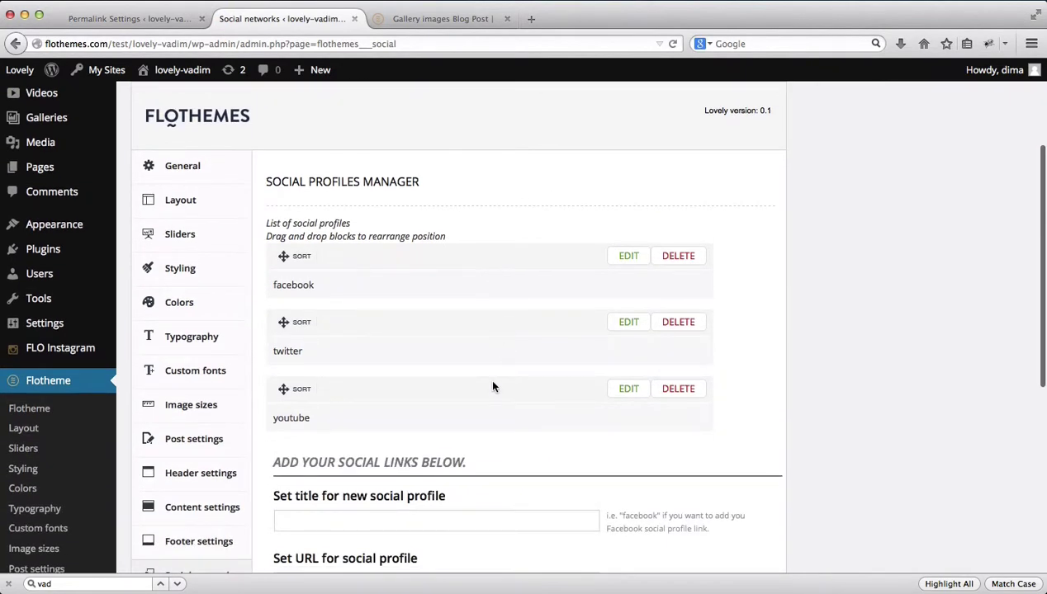
{"action": "scroll", "coordinate": [551, 340], "scroll_direction": "down", "scroll_amount": 4}
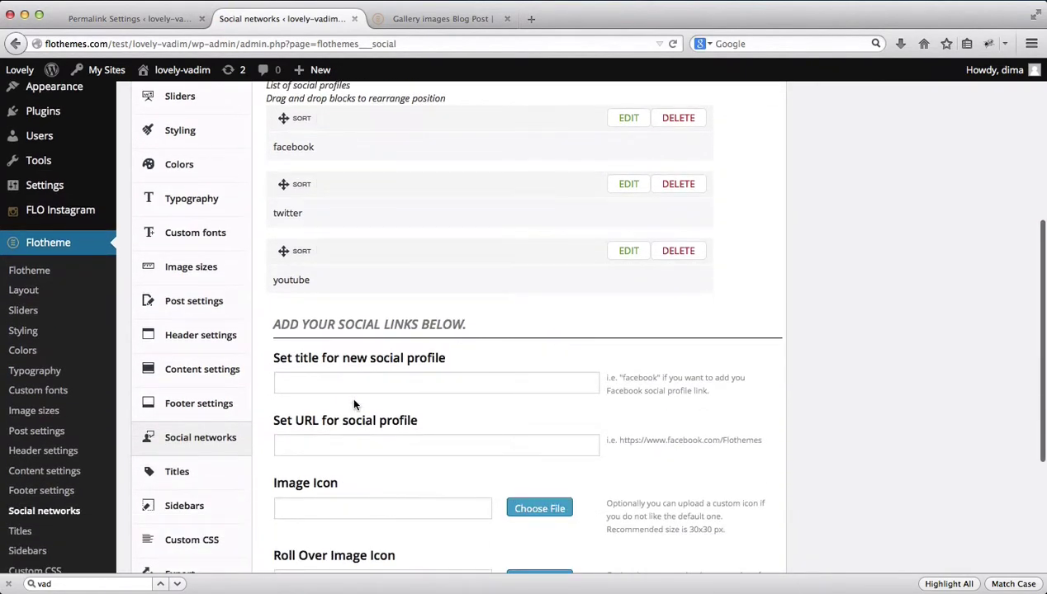
{"action": "scroll", "coordinate": [354, 404], "scroll_direction": "down", "scroll_amount": 1}
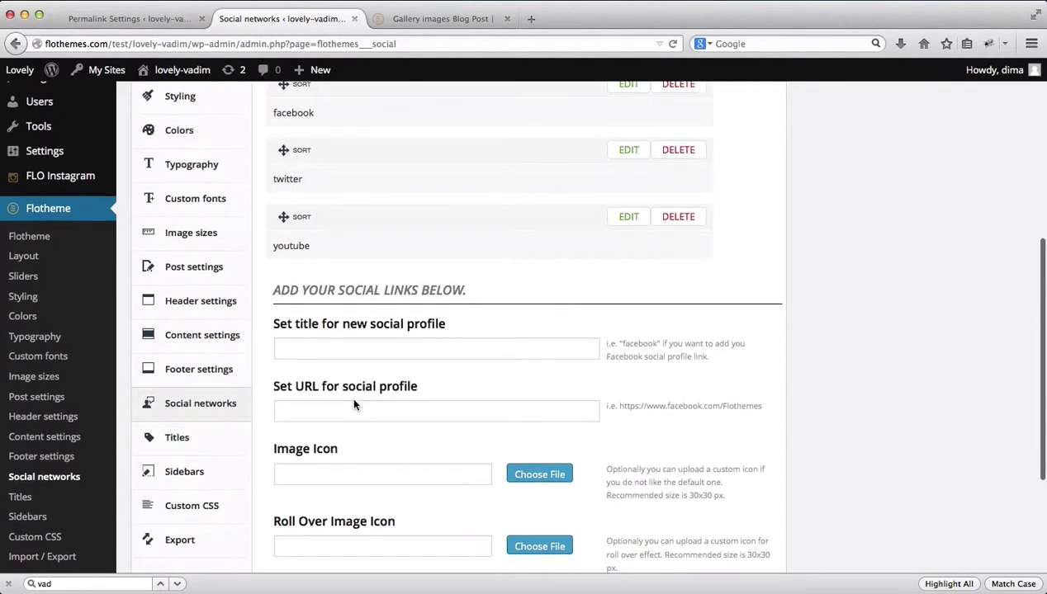
{"action": "scroll", "coordinate": [354, 400], "scroll_direction": "down", "scroll_amount": 3}
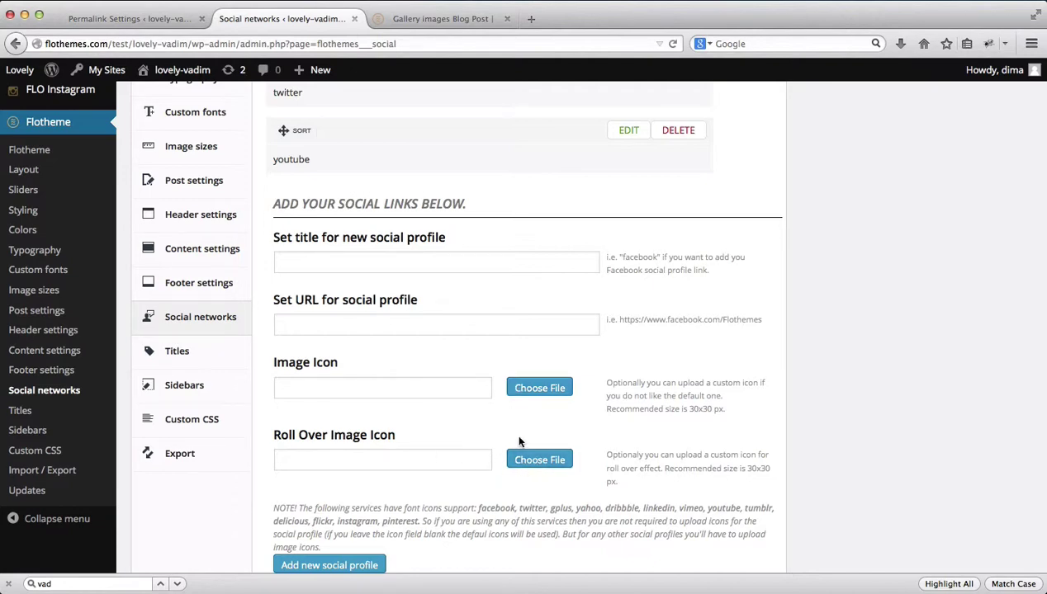
{"action": "scroll", "coordinate": [437, 393], "scroll_direction": "up", "scroll_amount": 2}
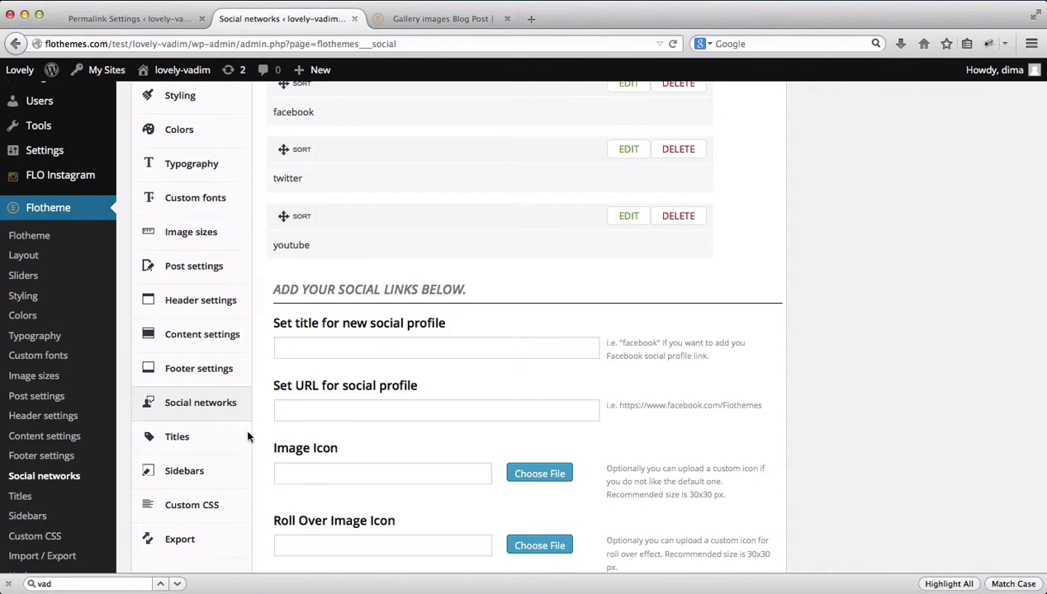
{"action": "left_click", "coordinate": [190, 440]}
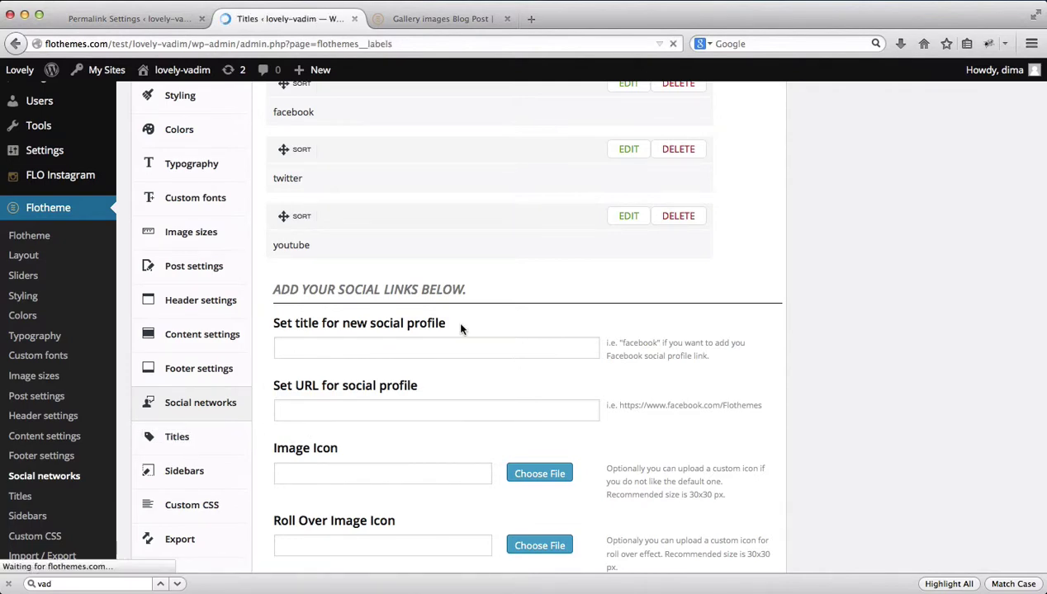
Read through all the Titles label texts, then go to the Sidebars settings.
{"action": "scroll", "coordinate": [461, 330], "scroll_direction": "down", "scroll_amount": 3}
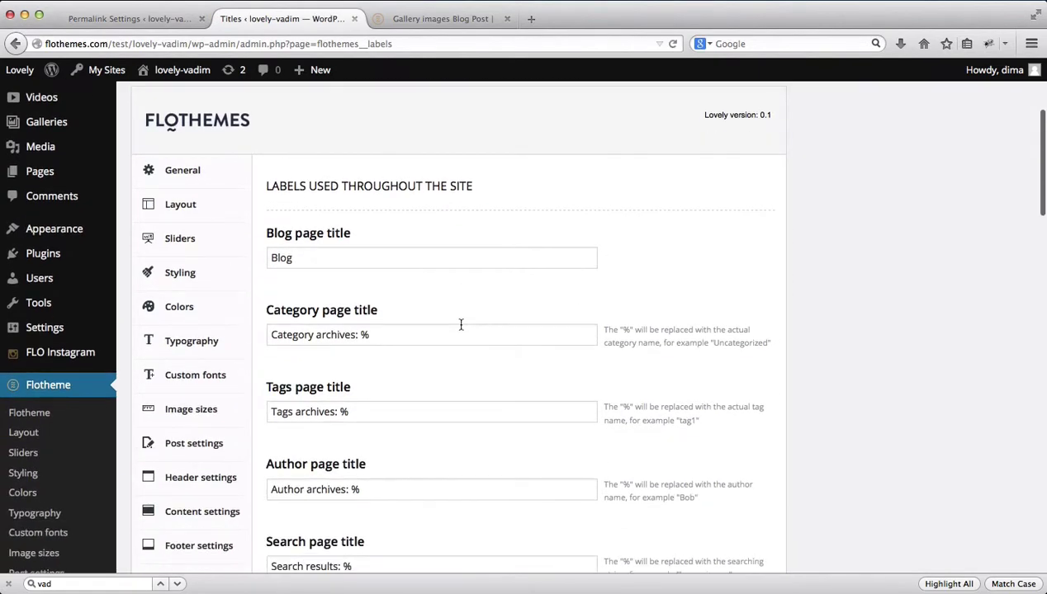
{"action": "scroll", "coordinate": [461, 324], "scroll_direction": "down", "scroll_amount": 1}
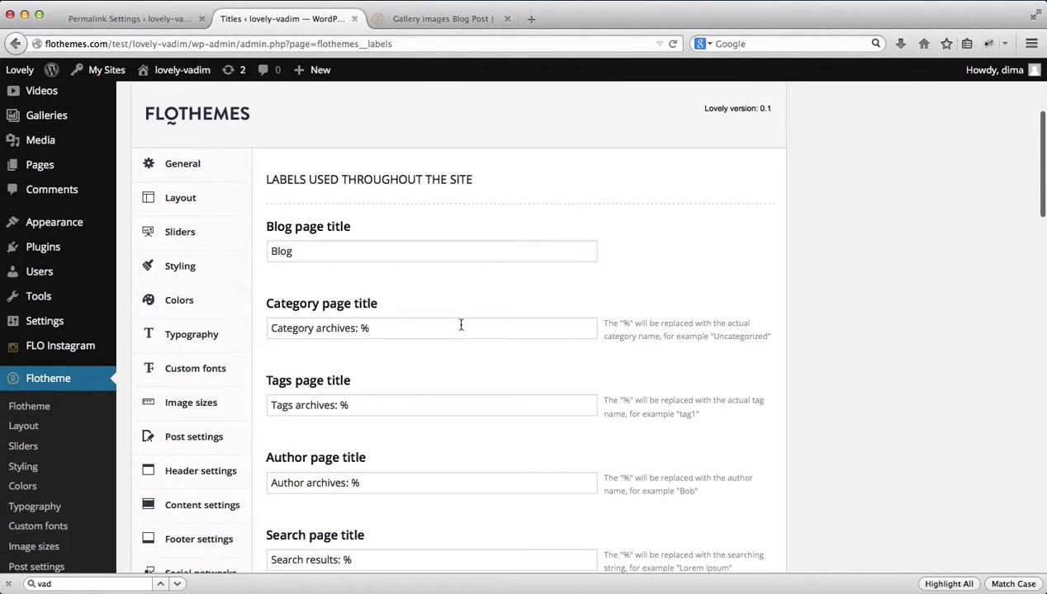
{"action": "scroll", "coordinate": [460, 325], "scroll_direction": "down", "scroll_amount": 2}
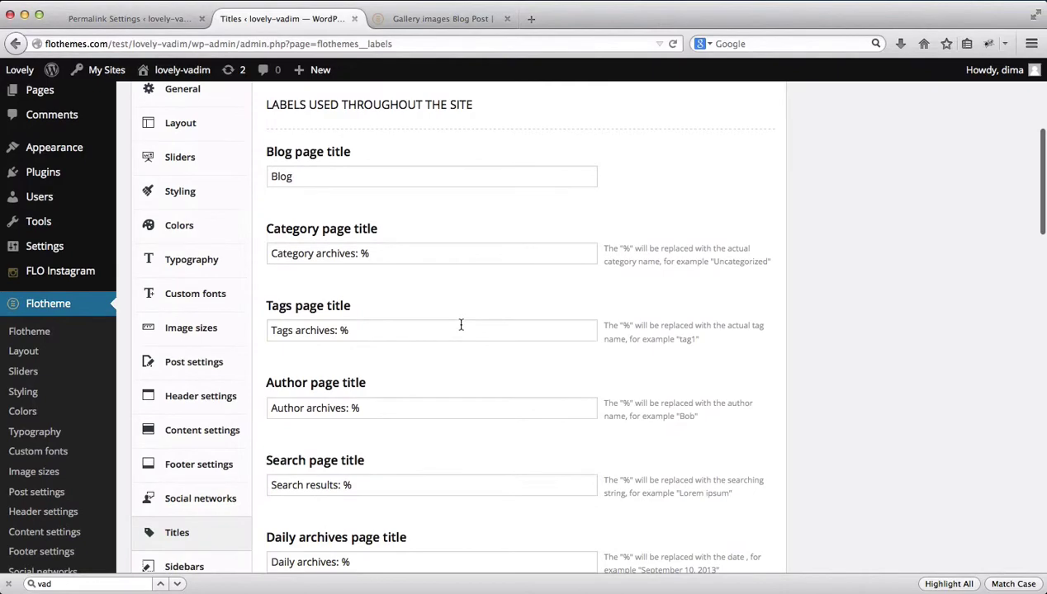
{"action": "scroll", "coordinate": [461, 324], "scroll_direction": "down", "scroll_amount": 5}
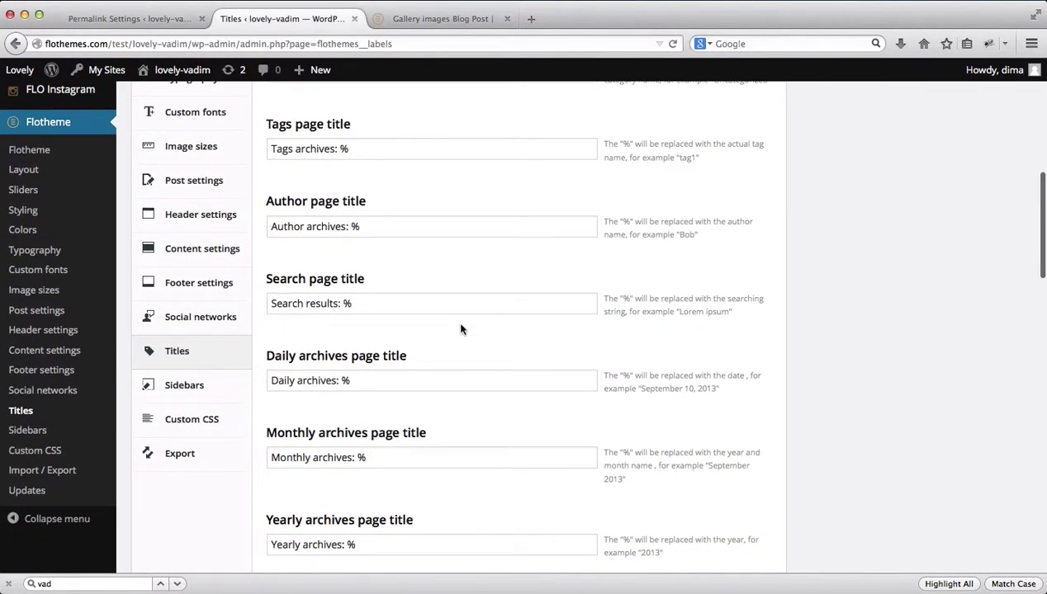
{"action": "scroll", "coordinate": [461, 329], "scroll_direction": "down", "scroll_amount": 9}
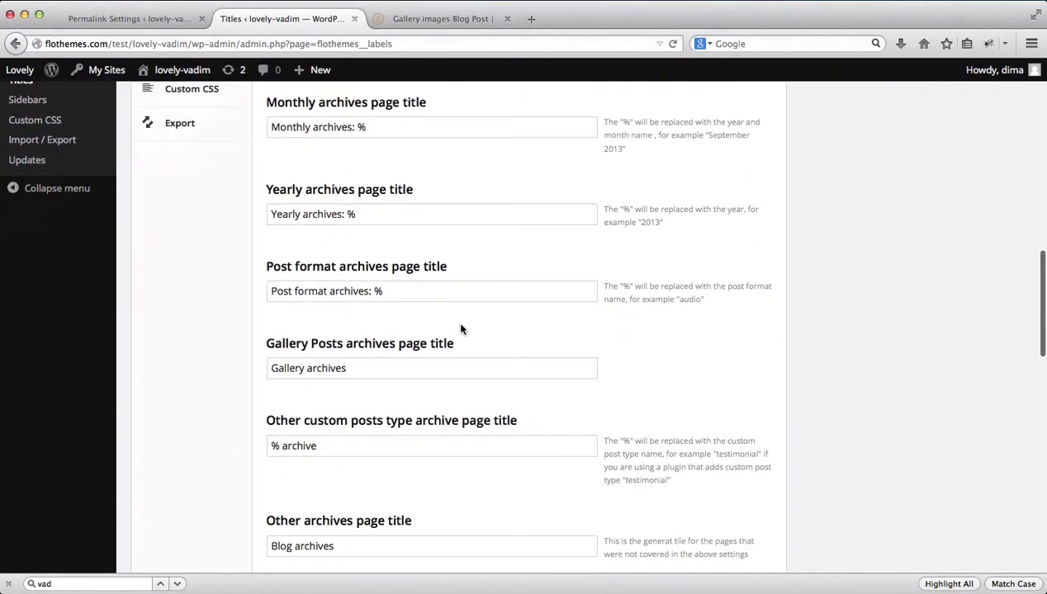
{"action": "scroll", "coordinate": [460, 329], "scroll_direction": "down", "scroll_amount": 2}
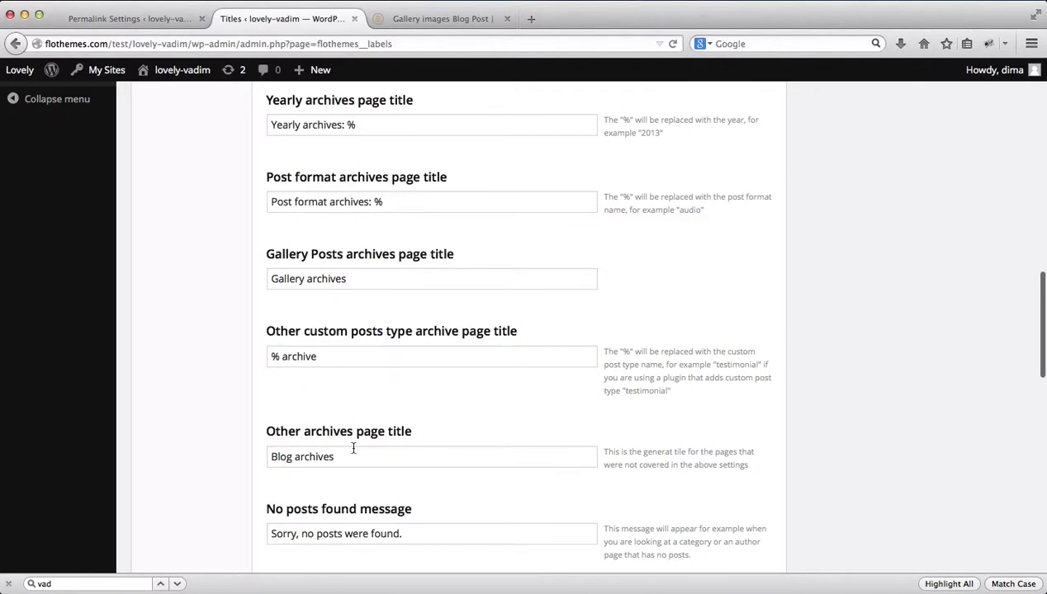
{"action": "scroll", "coordinate": [354, 448], "scroll_direction": "down", "scroll_amount": 1}
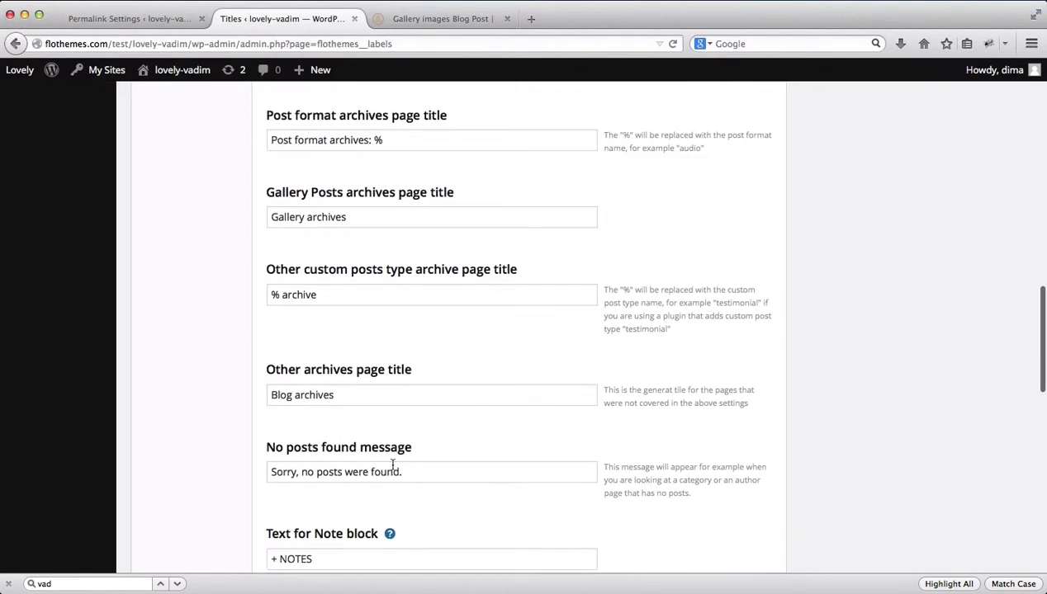
{"action": "scroll", "coordinate": [392, 463], "scroll_direction": "down", "scroll_amount": 1}
{"action": "scroll", "coordinate": [426, 435], "scroll_direction": "down", "scroll_amount": 5}
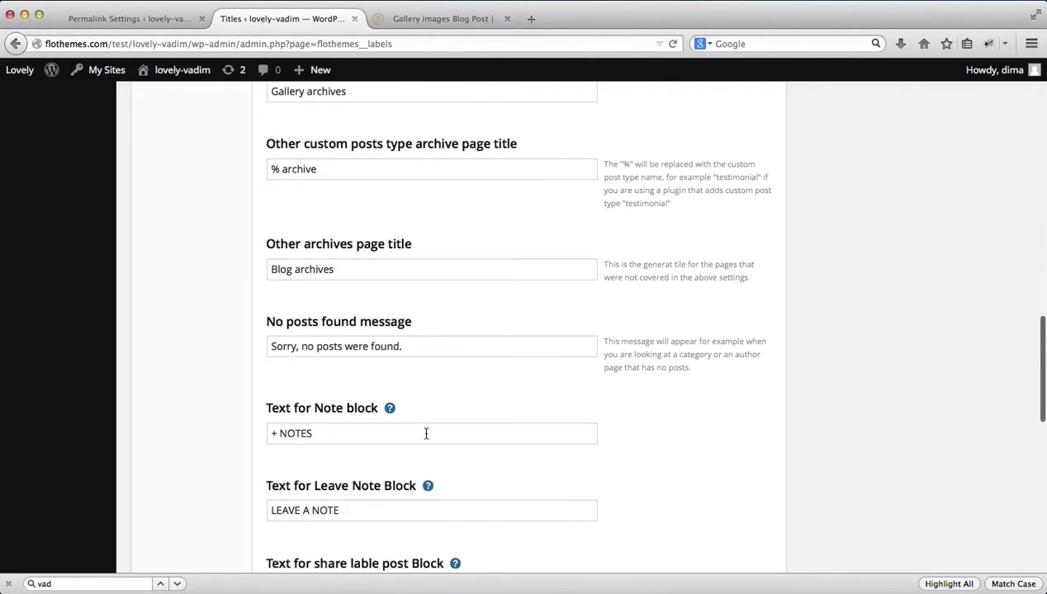
{"action": "scroll", "coordinate": [374, 454], "scroll_direction": "down", "scroll_amount": 2}
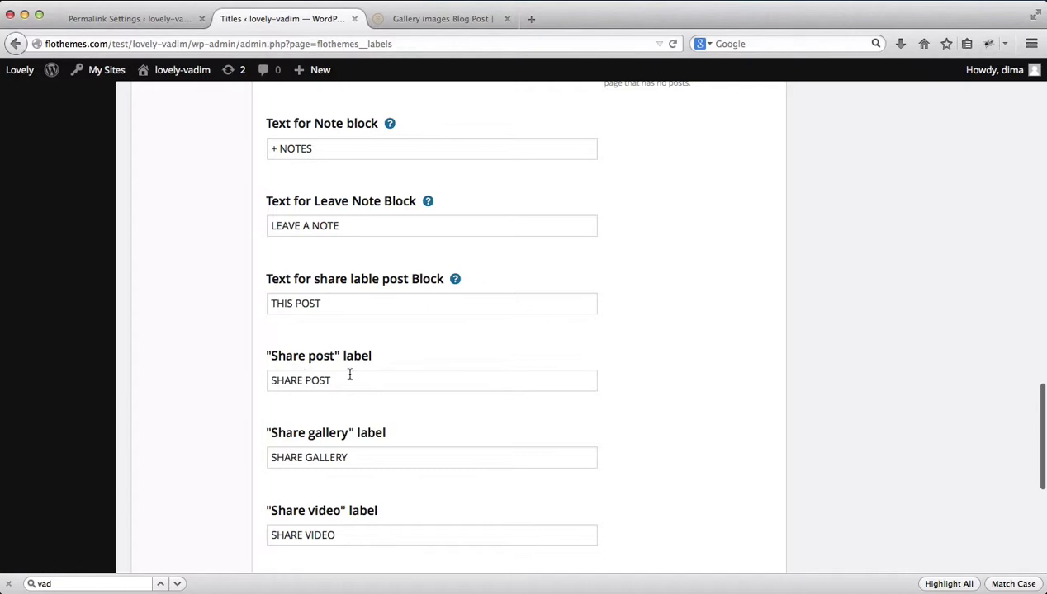
{"action": "scroll", "coordinate": [364, 380], "scroll_direction": "down", "scroll_amount": 2}
{"action": "scroll", "coordinate": [343, 430], "scroll_direction": "down", "scroll_amount": 3}
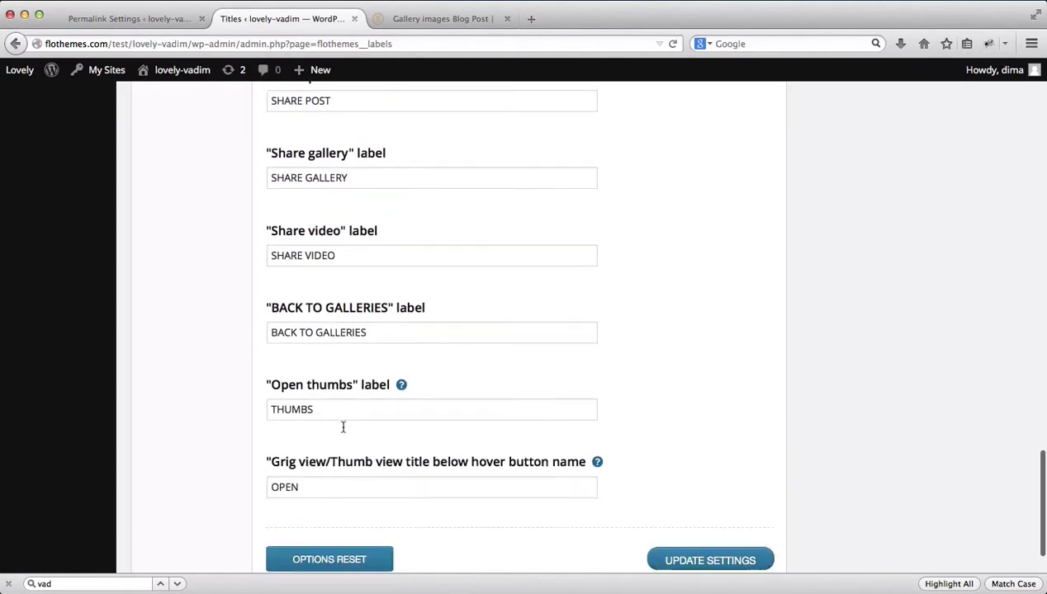
{"action": "scroll", "coordinate": [394, 390], "scroll_direction": "up", "scroll_amount": 5}
{"action": "scroll", "coordinate": [396, 387], "scroll_direction": "up", "scroll_amount": 10}
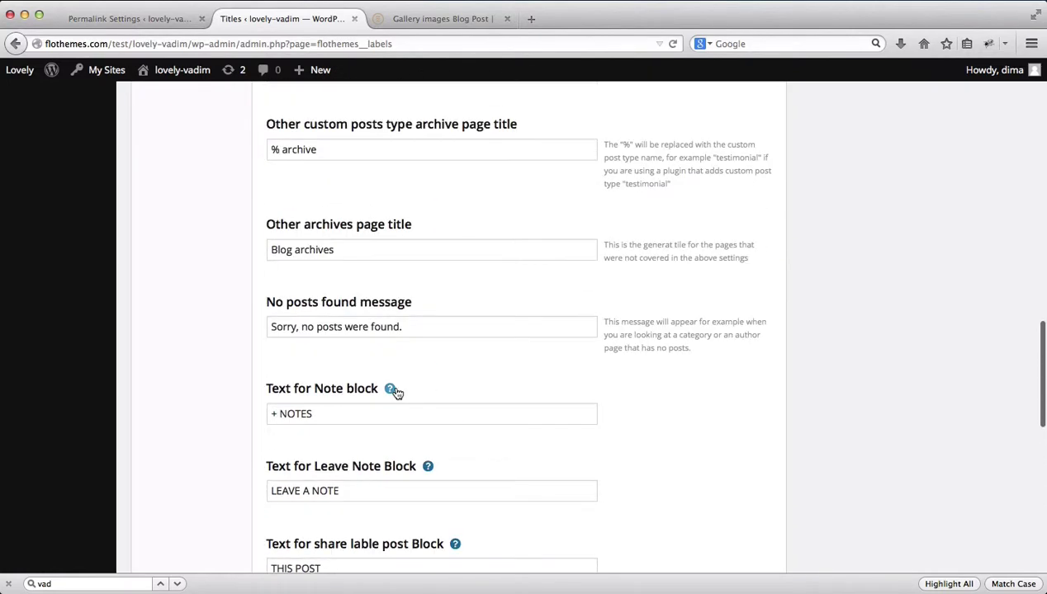
{"action": "scroll", "coordinate": [395, 392], "scroll_direction": "up", "scroll_amount": 6}
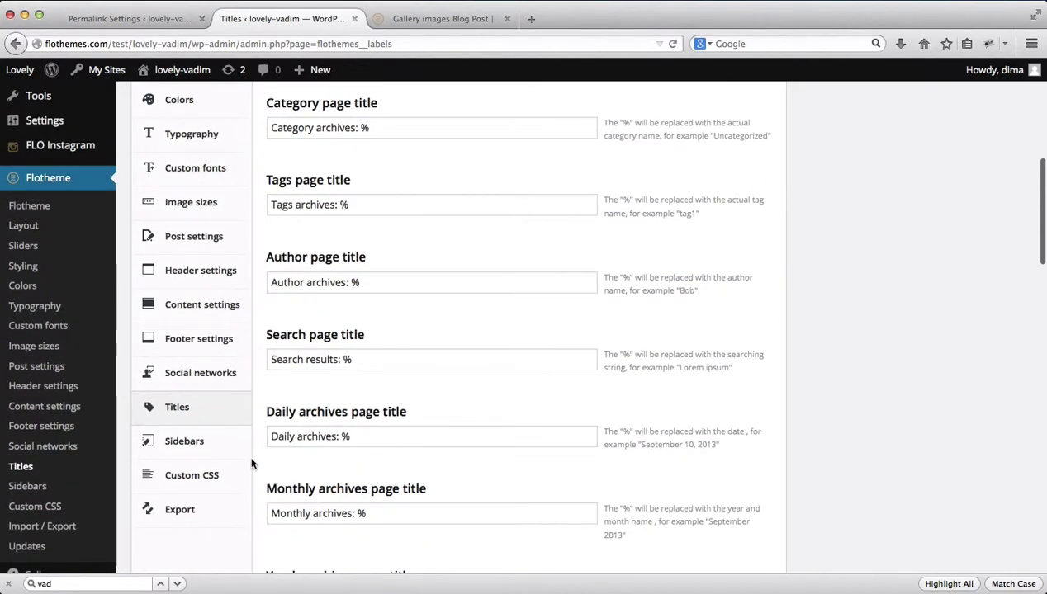
{"action": "scroll", "coordinate": [392, 387], "scroll_direction": "down", "scroll_amount": 8}
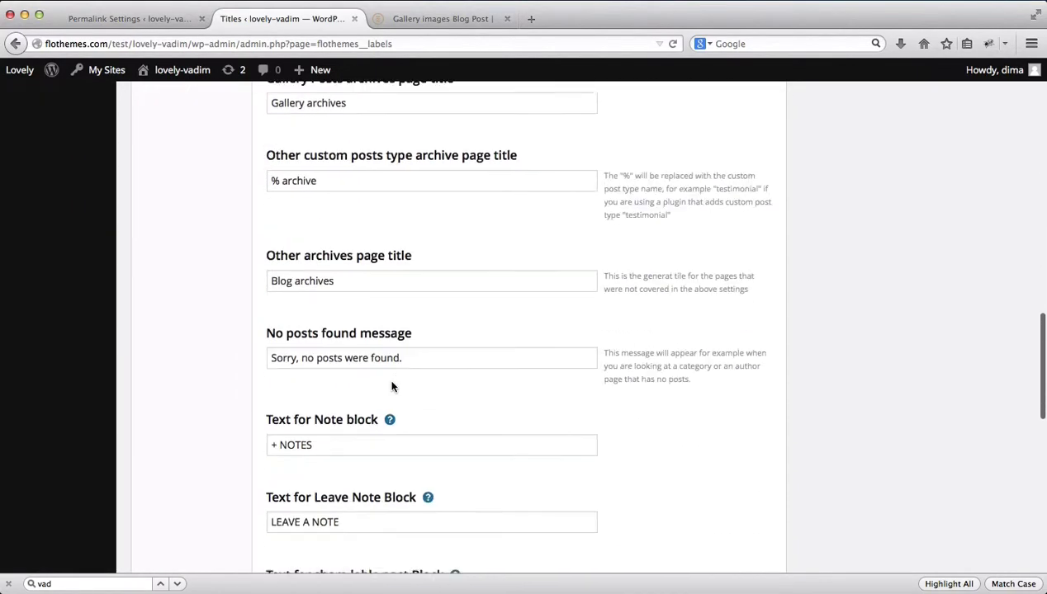
{"action": "scroll", "coordinate": [392, 386], "scroll_direction": "up", "scroll_amount": 9}
{"action": "scroll", "coordinate": [392, 386], "scroll_direction": "down", "scroll_amount": 3}
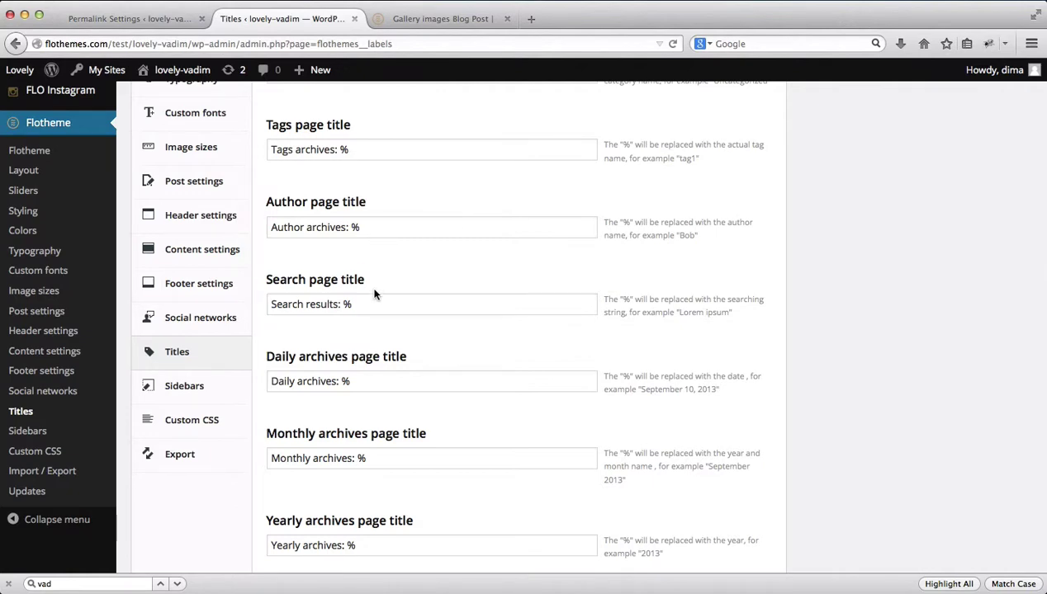
{"action": "scroll", "coordinate": [374, 294], "scroll_direction": "down", "scroll_amount": 2}
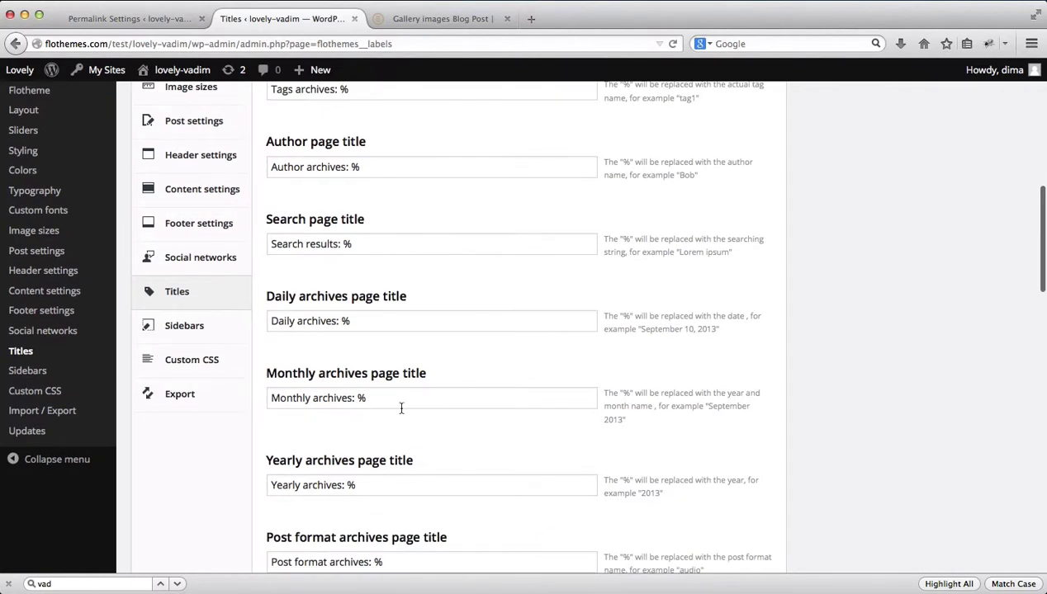
{"action": "left_click", "coordinate": [189, 327]}
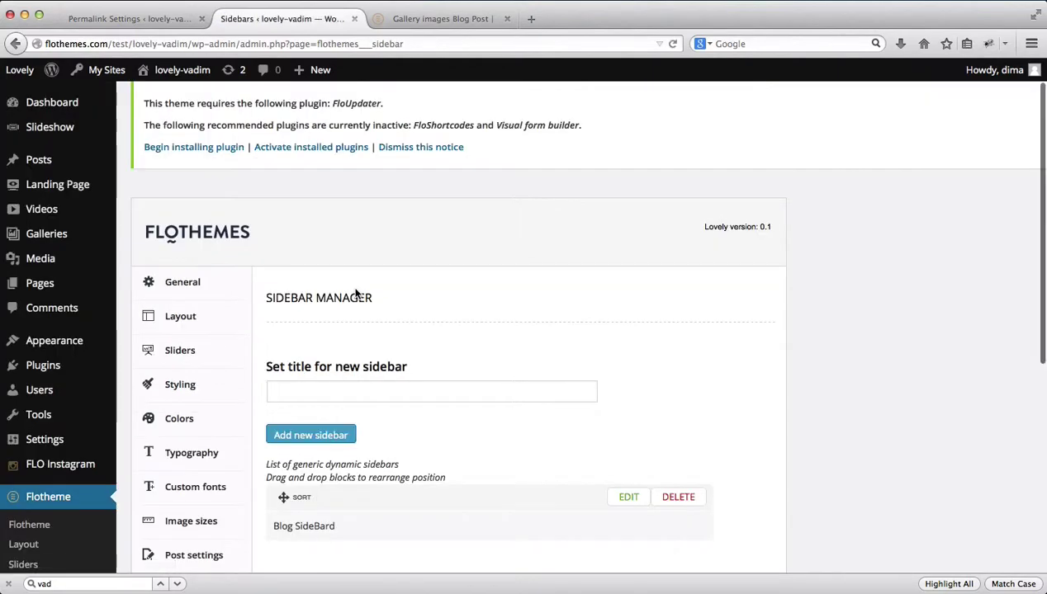
Check the Sidebar Manager's Blog SideBard entry, then go to Custom CSS.
{"action": "scroll", "coordinate": [355, 293], "scroll_direction": "down", "scroll_amount": 5}
{"action": "scroll", "coordinate": [356, 293], "scroll_direction": "up", "scroll_amount": 2}
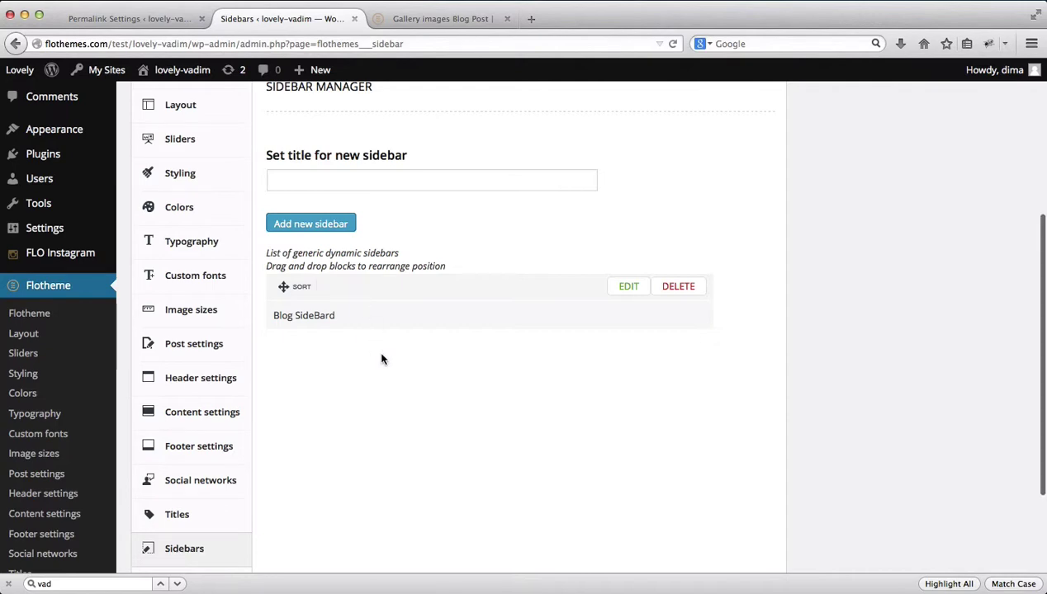
{"action": "scroll", "coordinate": [382, 359], "scroll_direction": "down", "scroll_amount": 2}
{"action": "left_click", "coordinate": [202, 500]}
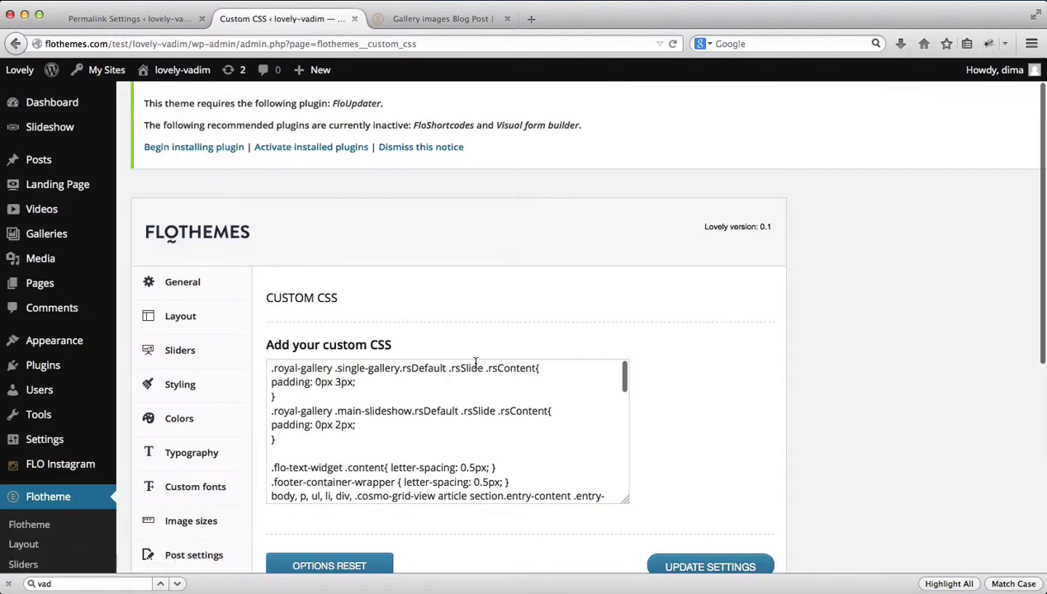
Read the custom CSS rules down to the .nav-menu and 1025px media query, then go to Export.
{"action": "scroll", "coordinate": [591, 294], "scroll_direction": "down", "scroll_amount": 2}
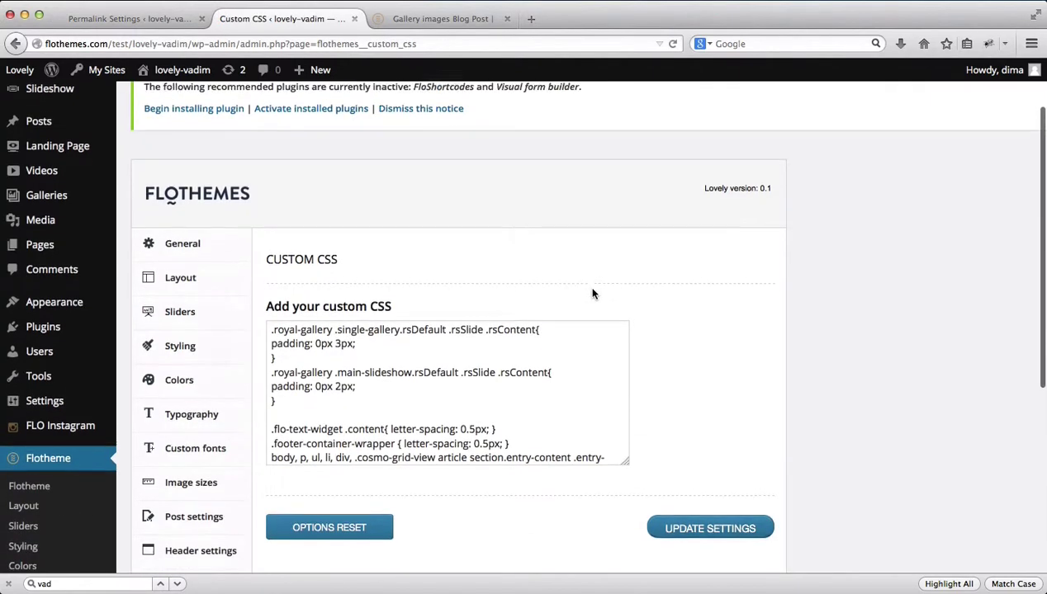
{"action": "left_click", "coordinate": [575, 353]}
{"action": "scroll", "coordinate": [575, 353], "scroll_direction": "down", "scroll_amount": 5}
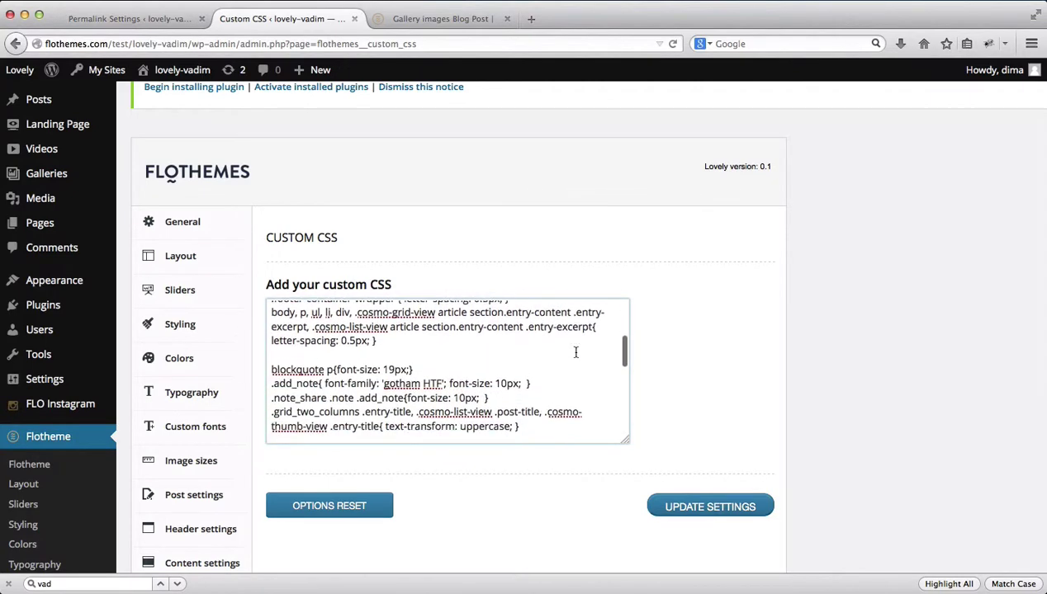
{"action": "scroll", "coordinate": [576, 353], "scroll_direction": "down", "scroll_amount": 5}
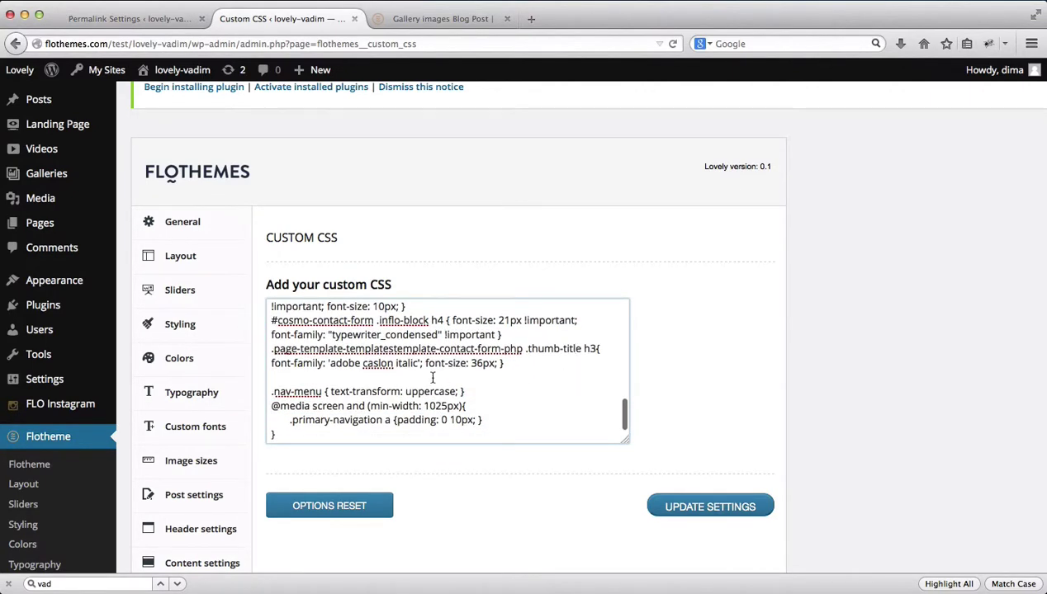
{"action": "scroll", "coordinate": [516, 329], "scroll_direction": "down", "scroll_amount": 2}
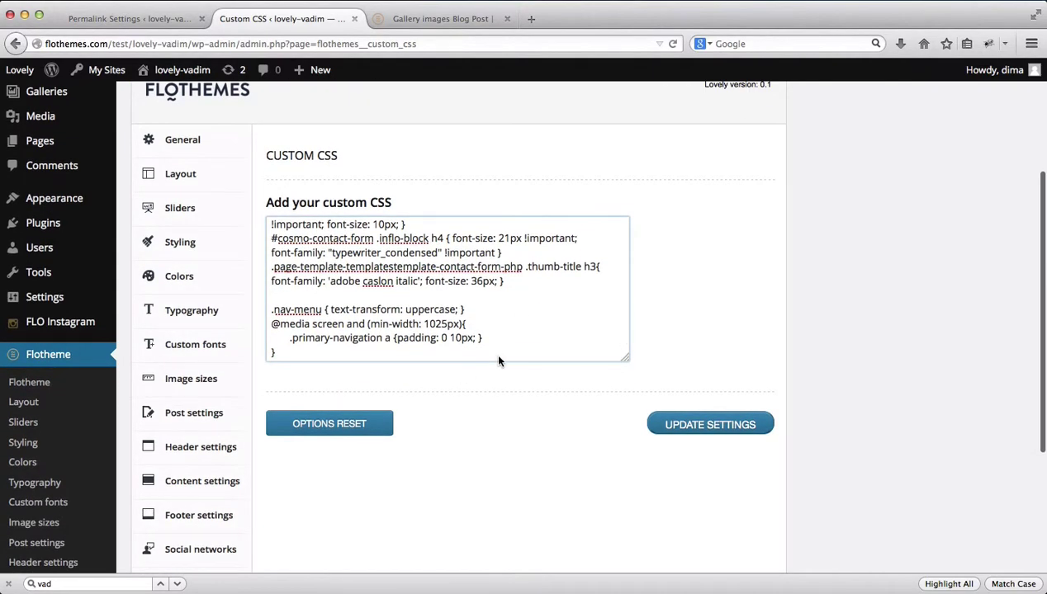
{"action": "scroll", "coordinate": [480, 376], "scroll_direction": "down", "scroll_amount": 4}
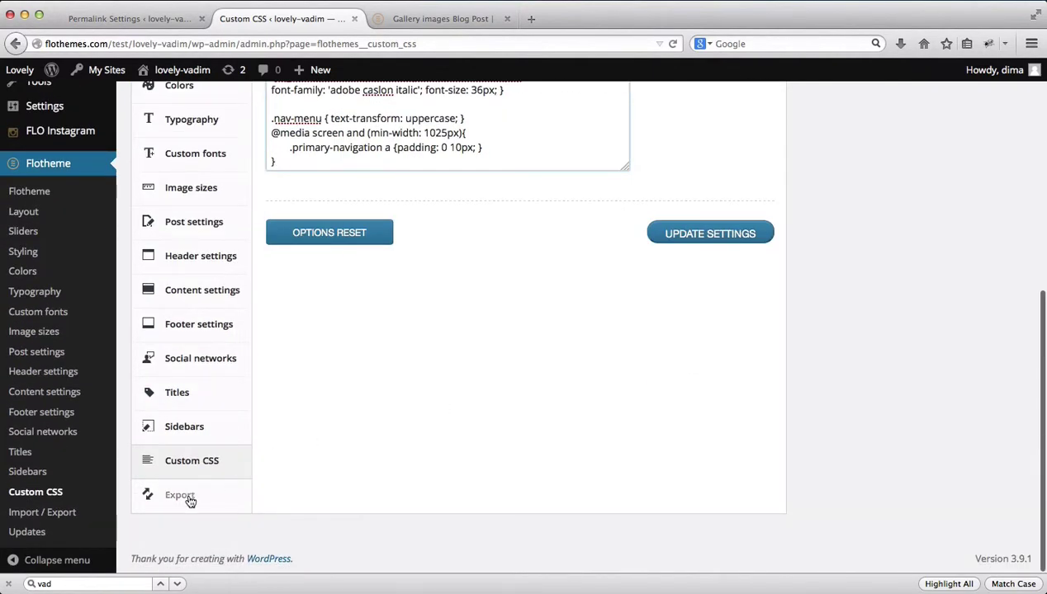
{"action": "left_click", "coordinate": [184, 497]}
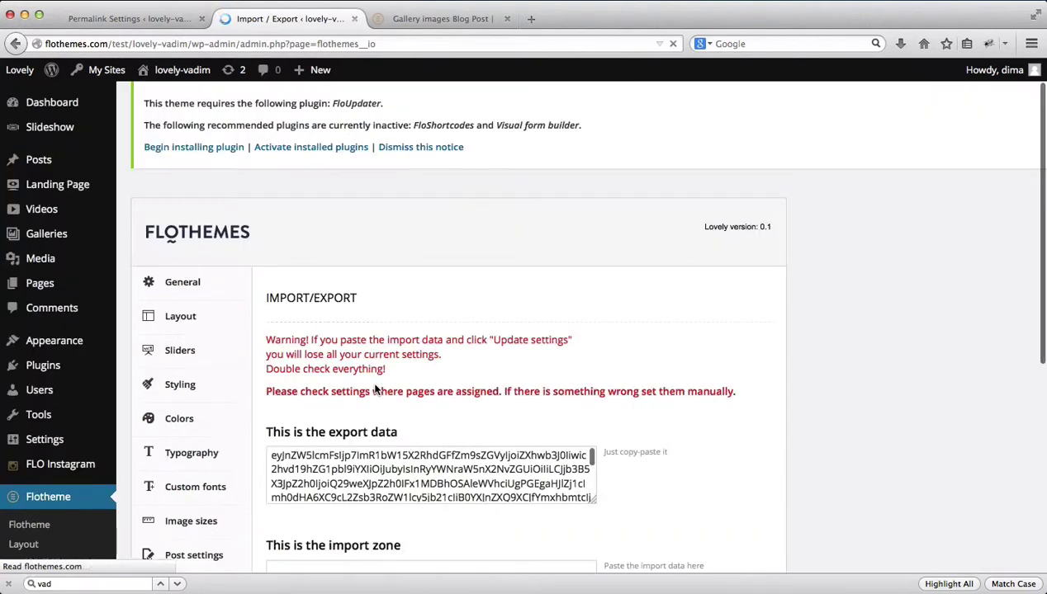
Select all the theme's export data and place the caret in the import zone.
{"action": "scroll", "coordinate": [376, 388], "scroll_direction": "down", "scroll_amount": 5}
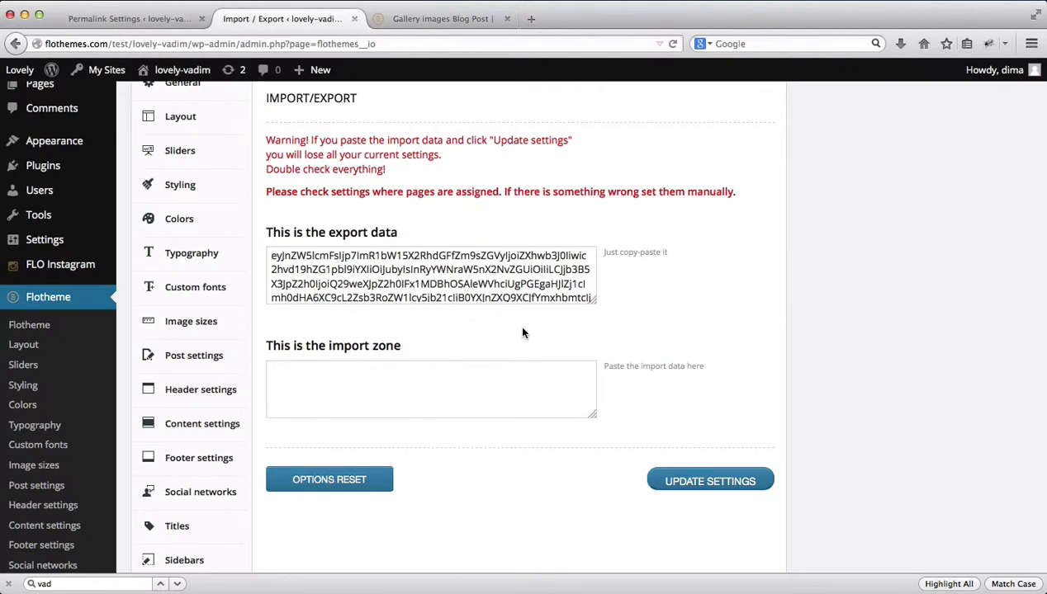
{"action": "left_click", "coordinate": [384, 262]}
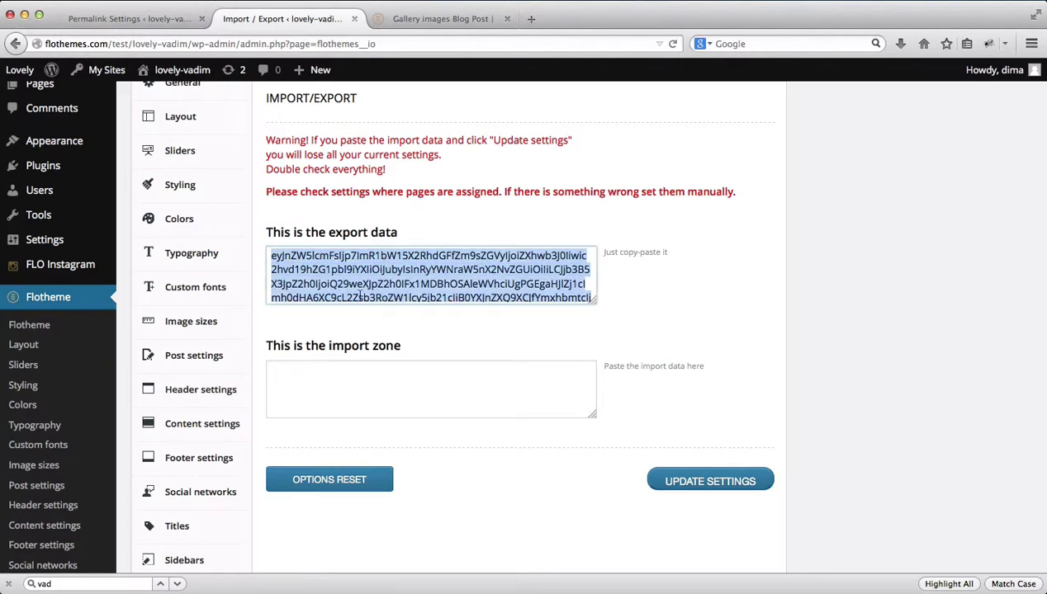
{"action": "left_click", "coordinate": [389, 414]}
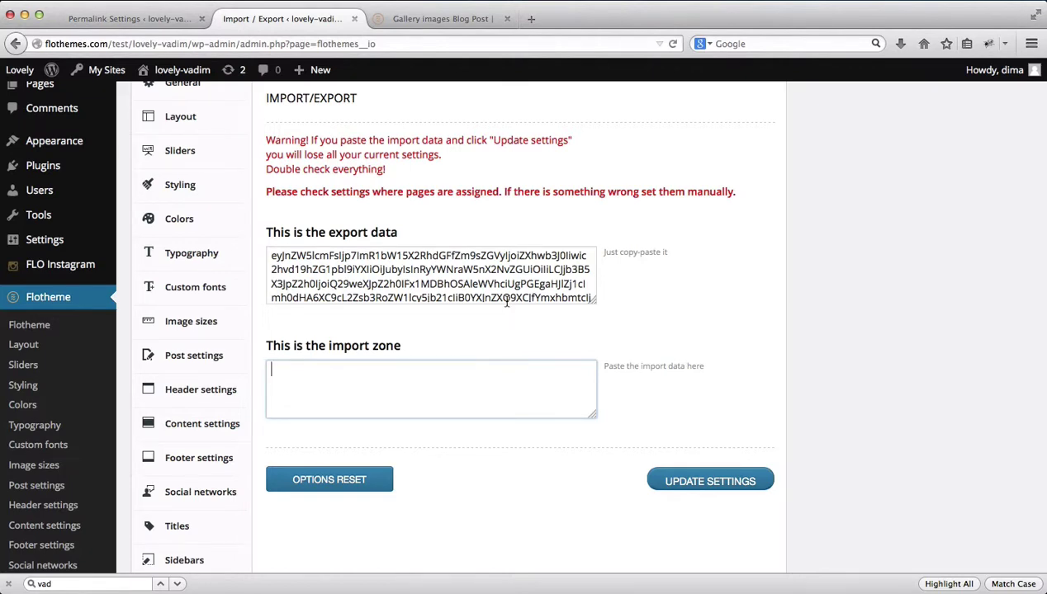
Switch to the live Gallery images Blog Post page and select its address.
{"action": "scroll", "coordinate": [429, 276], "scroll_direction": "down", "scroll_amount": 3}
{"action": "scroll", "coordinate": [674, 359], "scroll_direction": "down", "scroll_amount": 2}
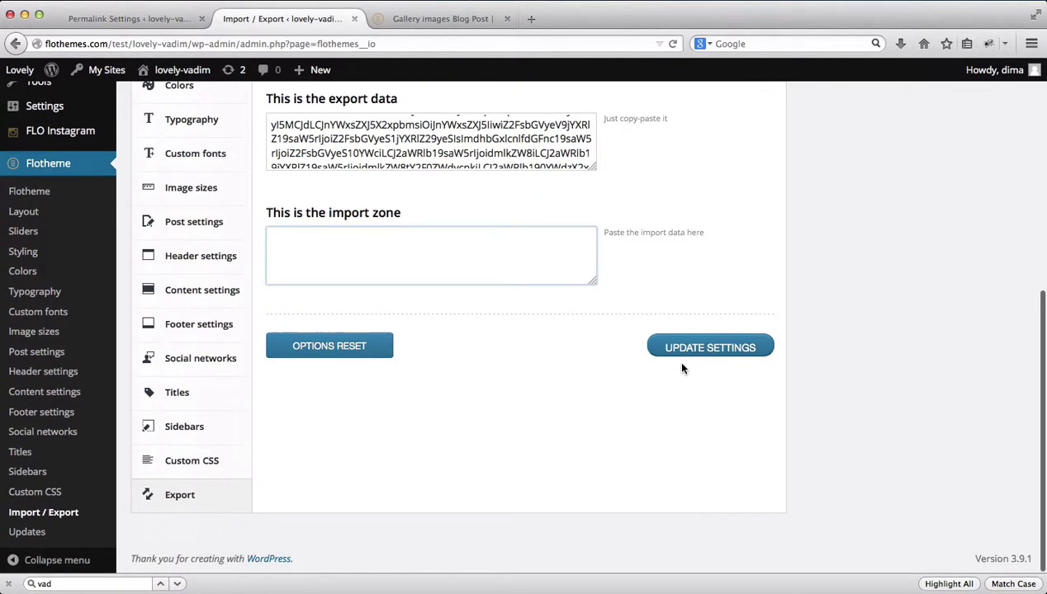
{"action": "scroll", "coordinate": [446, 540], "scroll_direction": "up", "scroll_amount": 3}
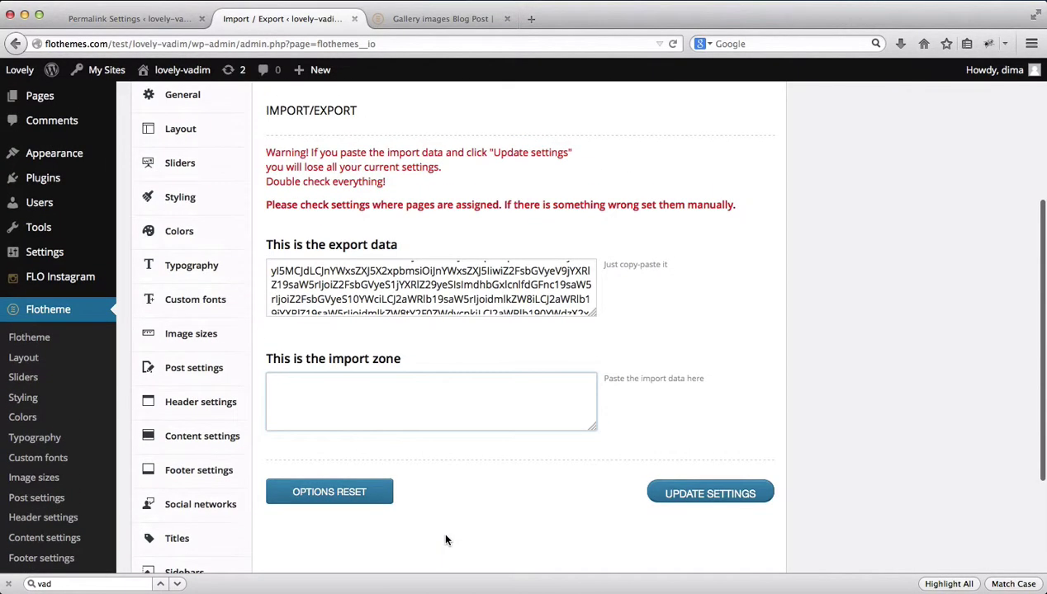
{"action": "scroll", "coordinate": [444, 540], "scroll_direction": "up", "scroll_amount": 2}
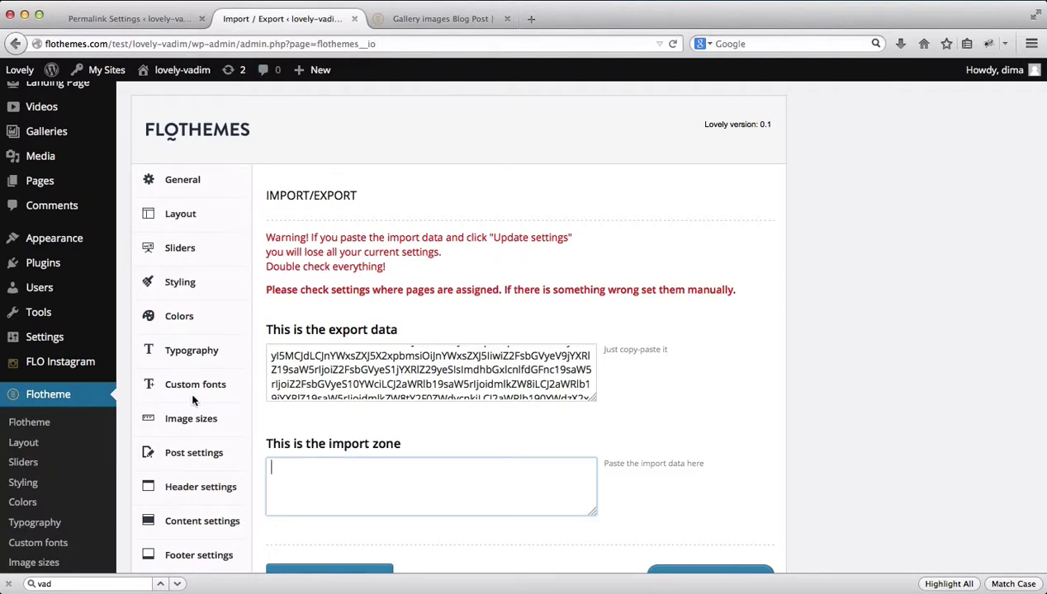
{"action": "left_click", "coordinate": [446, 19]}
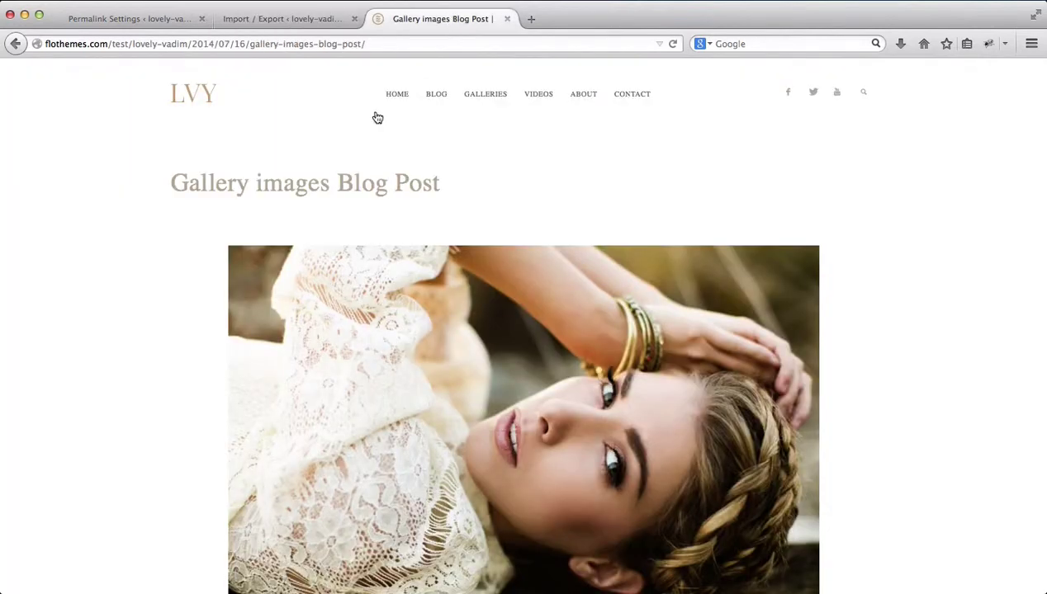
{"action": "left_click", "coordinate": [186, 45]}
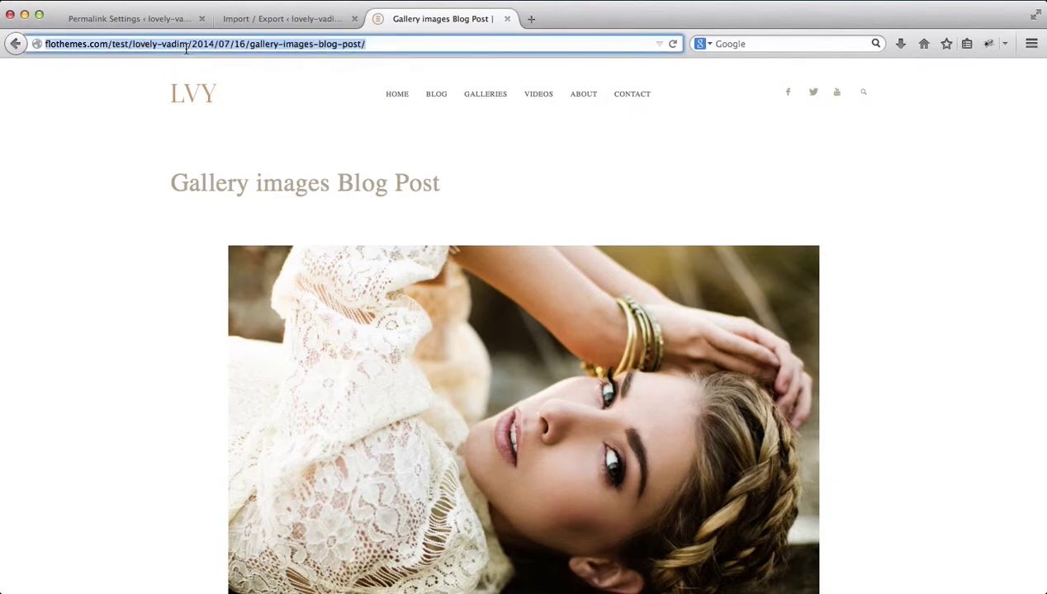